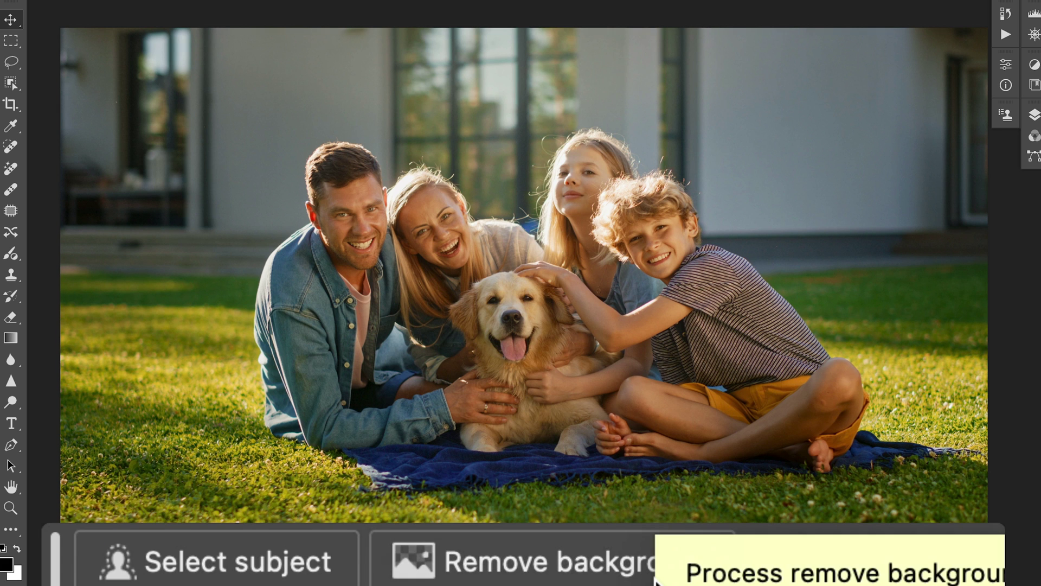
- Remove the family photo's background and generate a new one from the prompt "Scenic mountain nature along the Gerlos Alpine Road"
click(530, 575)
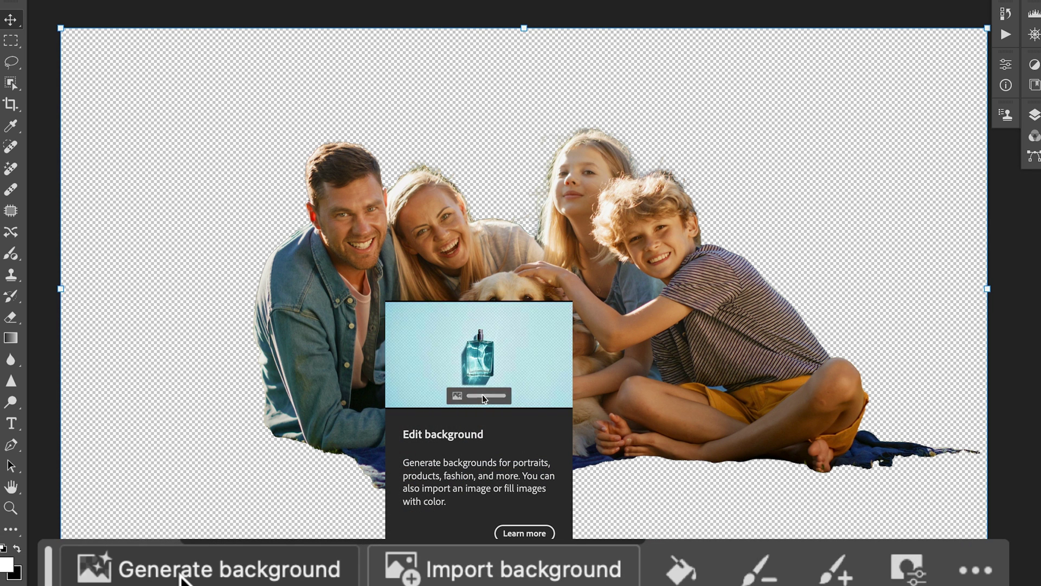
click(181, 577)
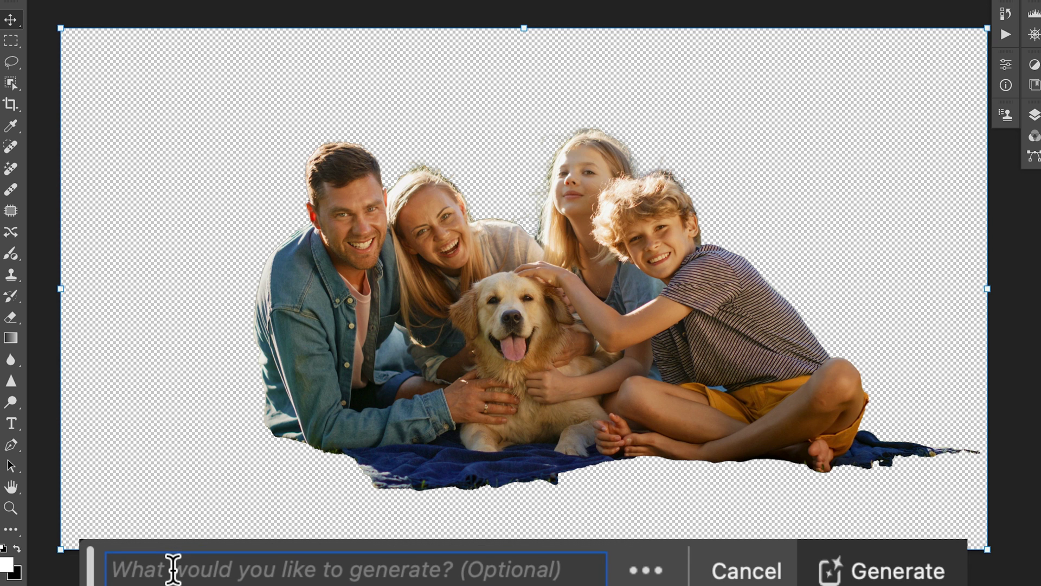
key(ctrl+v)
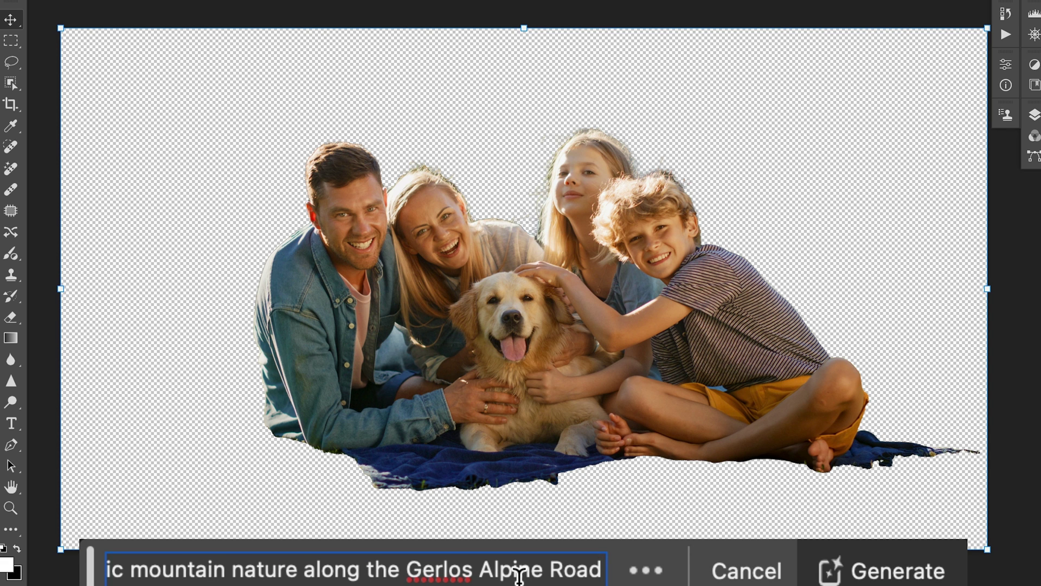
click(672, 571)
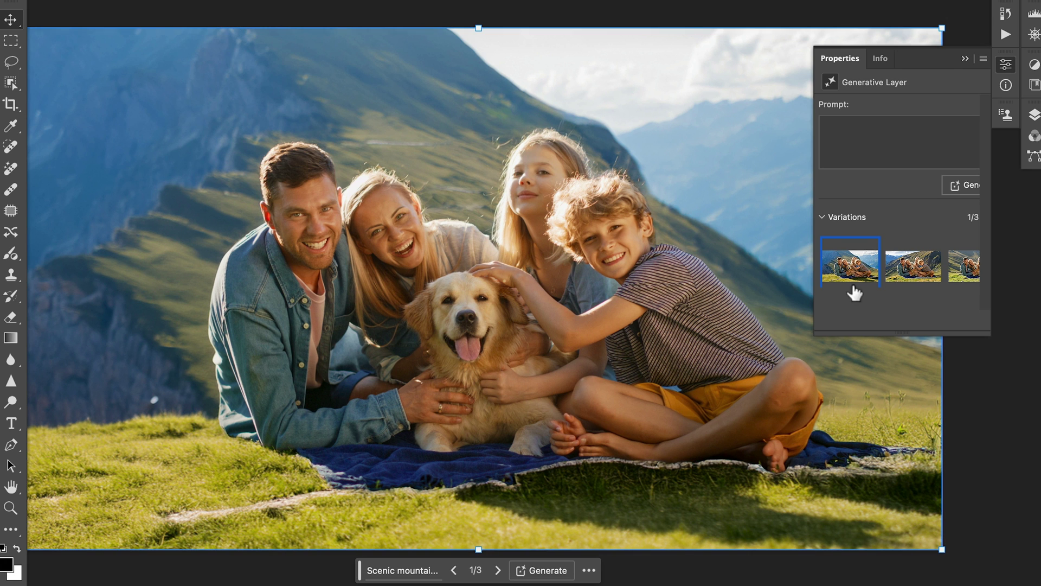
- Compare the second and third generated mountain backgrounds, and return to the first variation
click(916, 274)
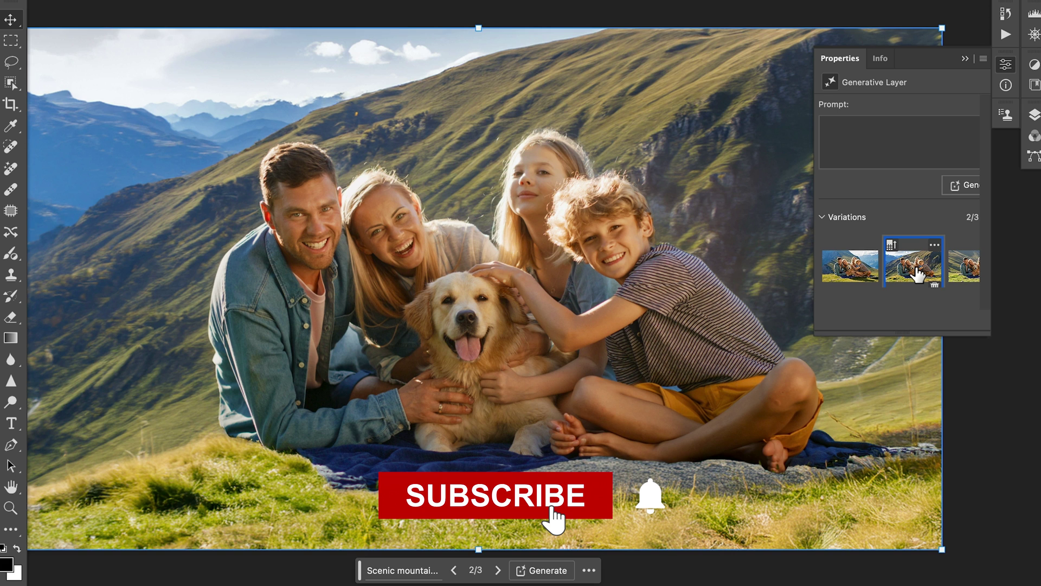
click(963, 268)
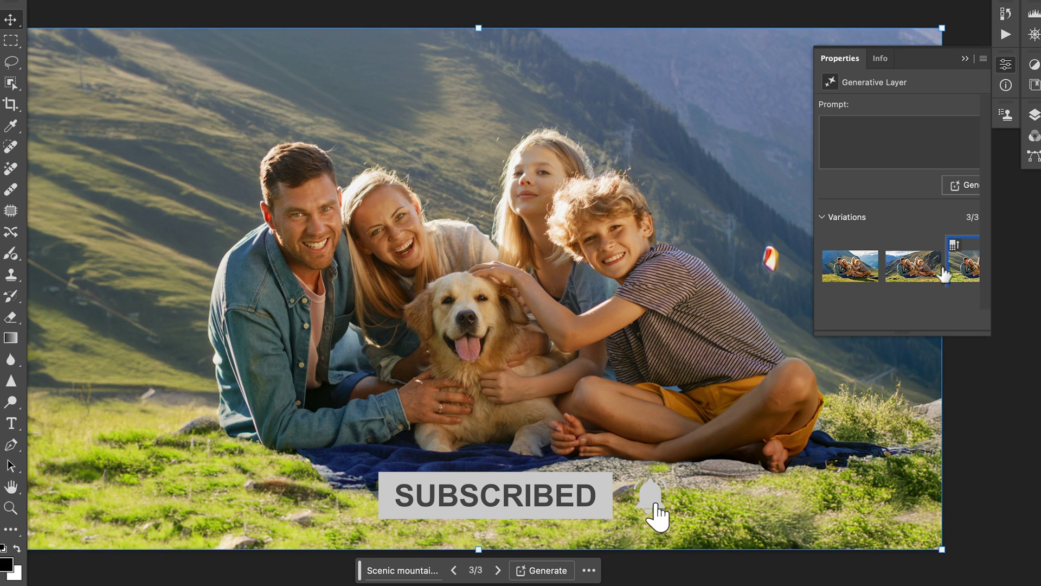
click(857, 278)
- Generate more mountain backgrounds from the same prompt and browse through the new variations
click(534, 572)
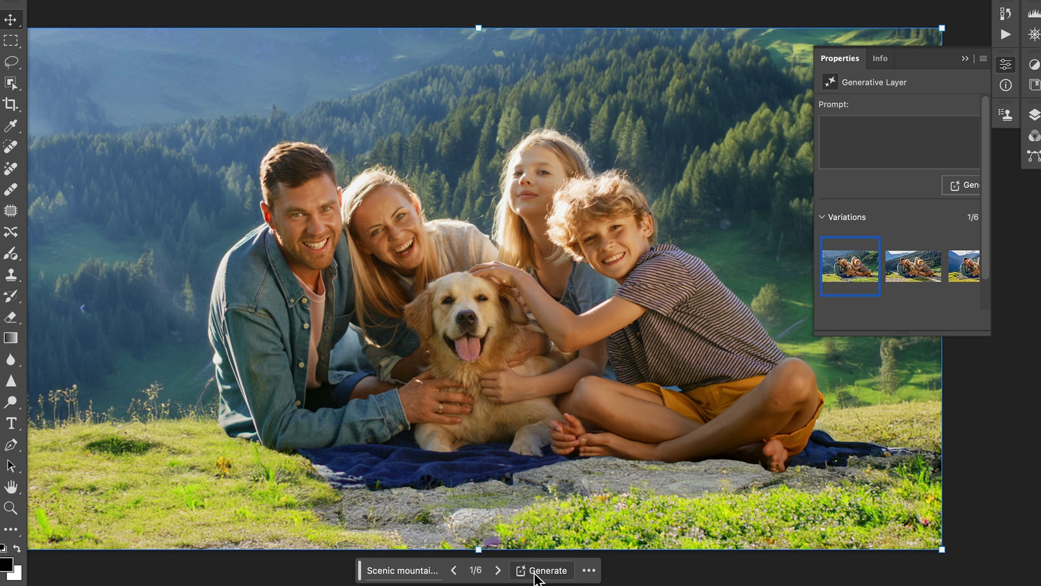
click(498, 570)
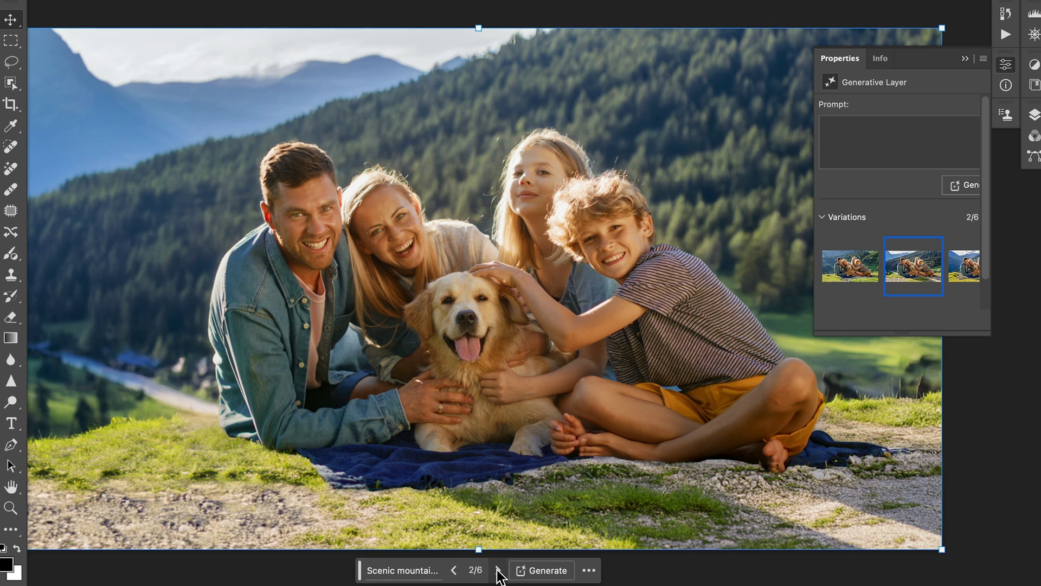
click(498, 570)
click(498, 570)
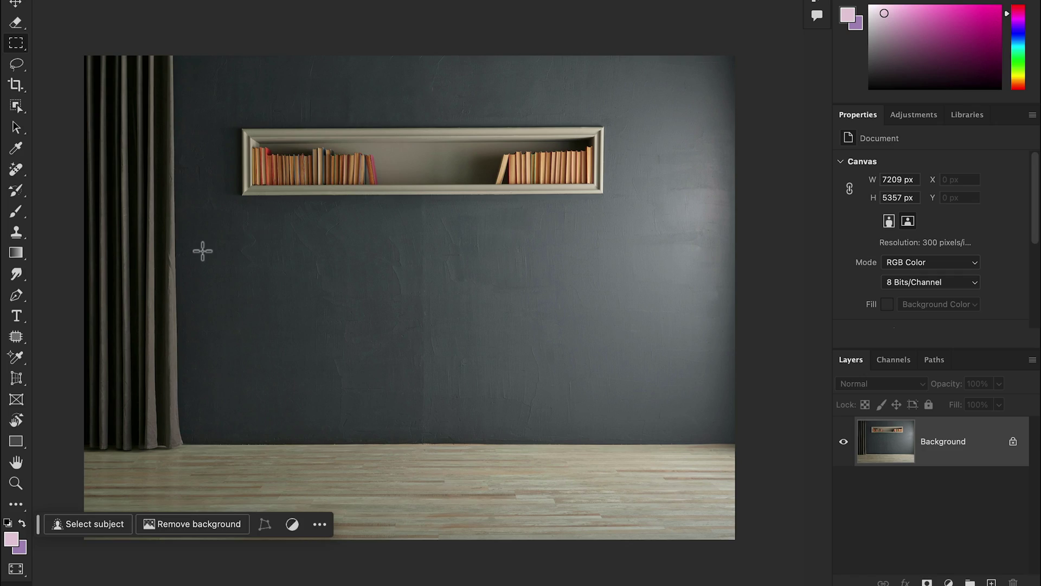
- Select a wide rectangle over the lower wall and floor of the room and fill it generatively with the prompt "green sofa"
drag(202, 249, 707, 477)
click(100, 524)
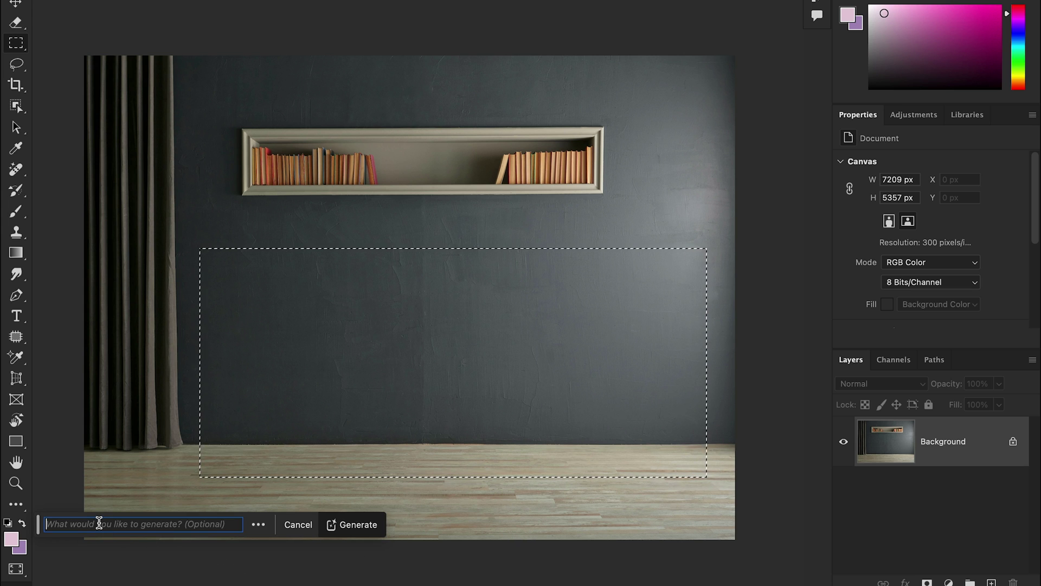
text(gree)
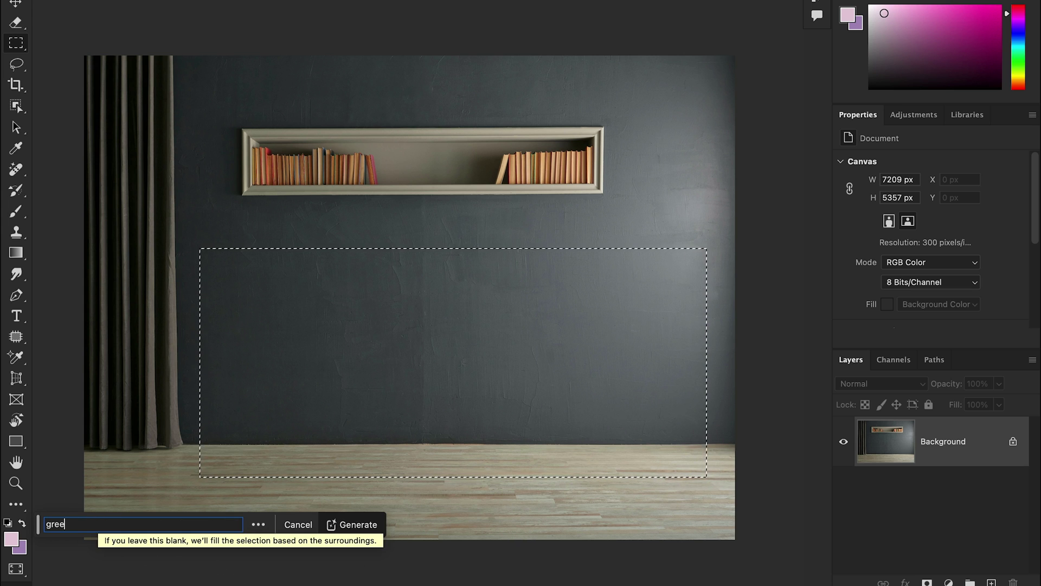
text(n s)
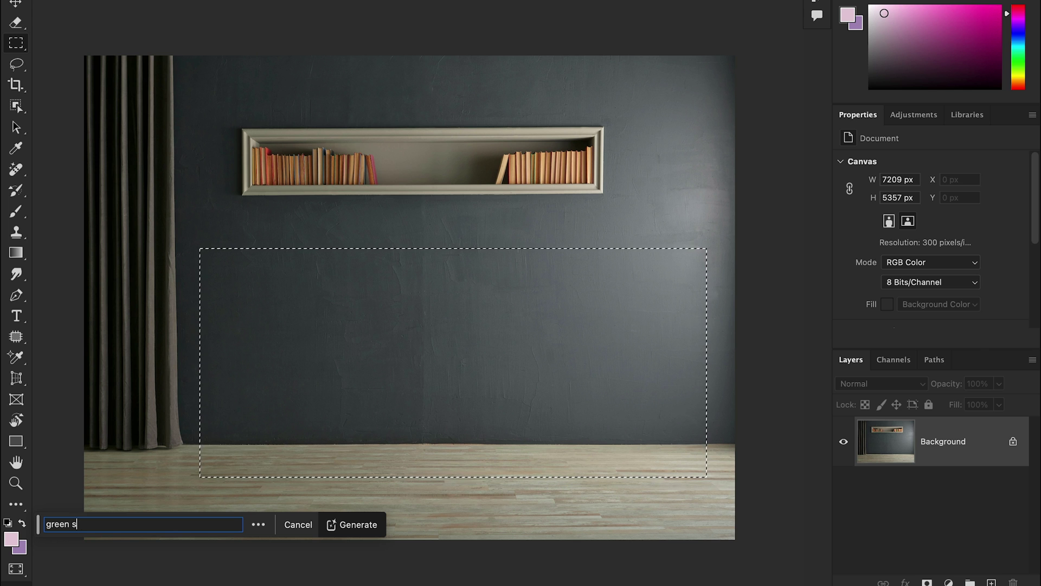
text(ofa)
key(Return)
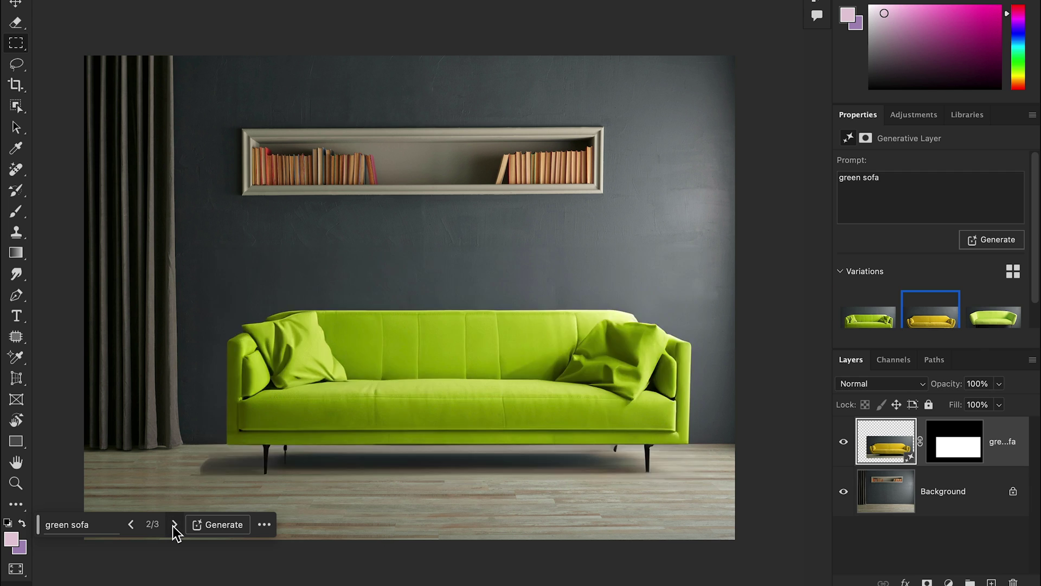
- Cycle through the generated sofa variations and keep the first one, the green sofa with two pillows
click(174, 524)
click(174, 524)
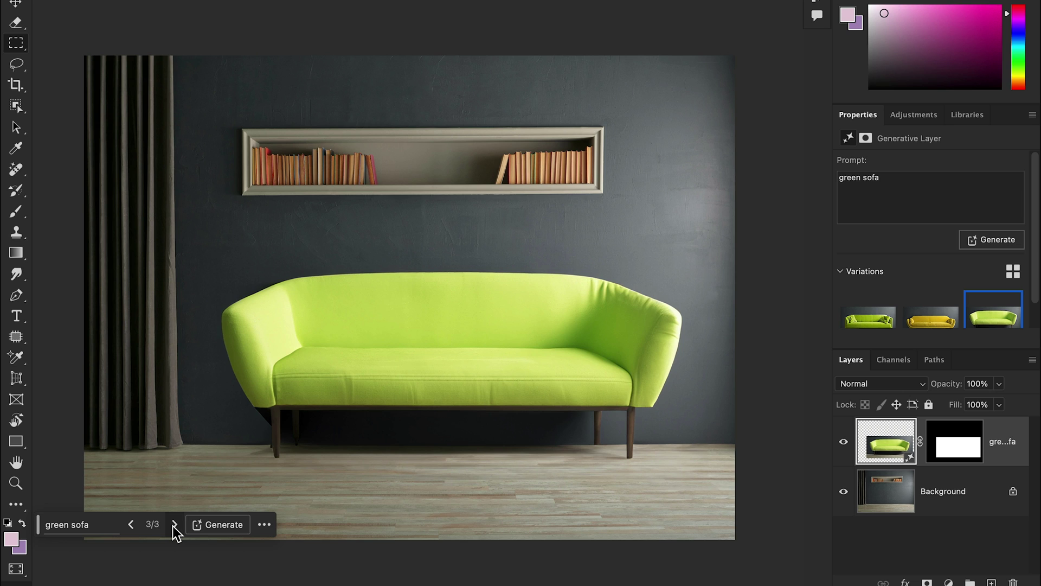
click(174, 524)
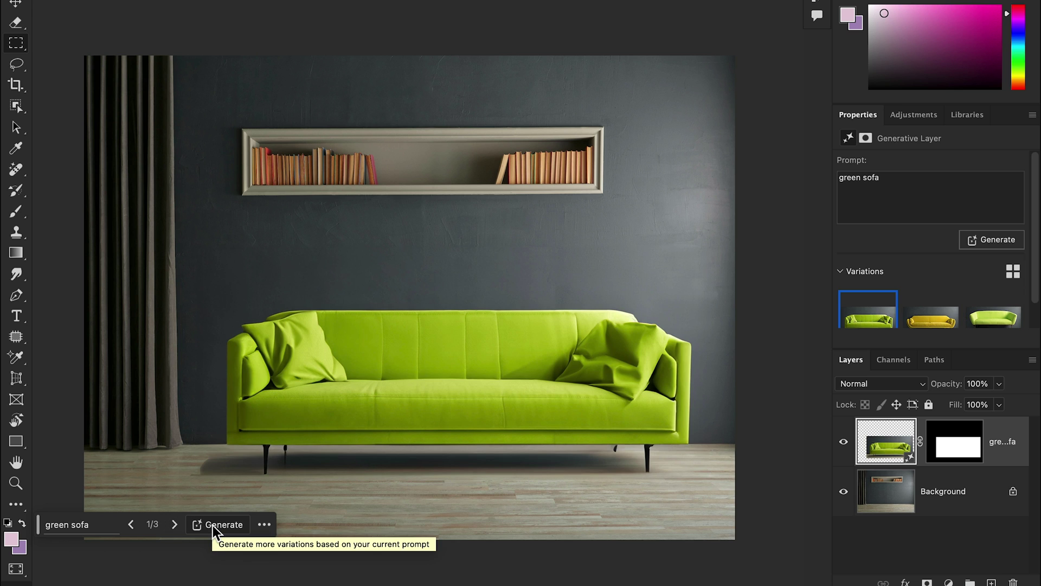
- Select a tall narrow rectangle between the curtain and the sofa and fill it generatively with the prompt "lamp"
drag(133, 88, 219, 511)
click(99, 525)
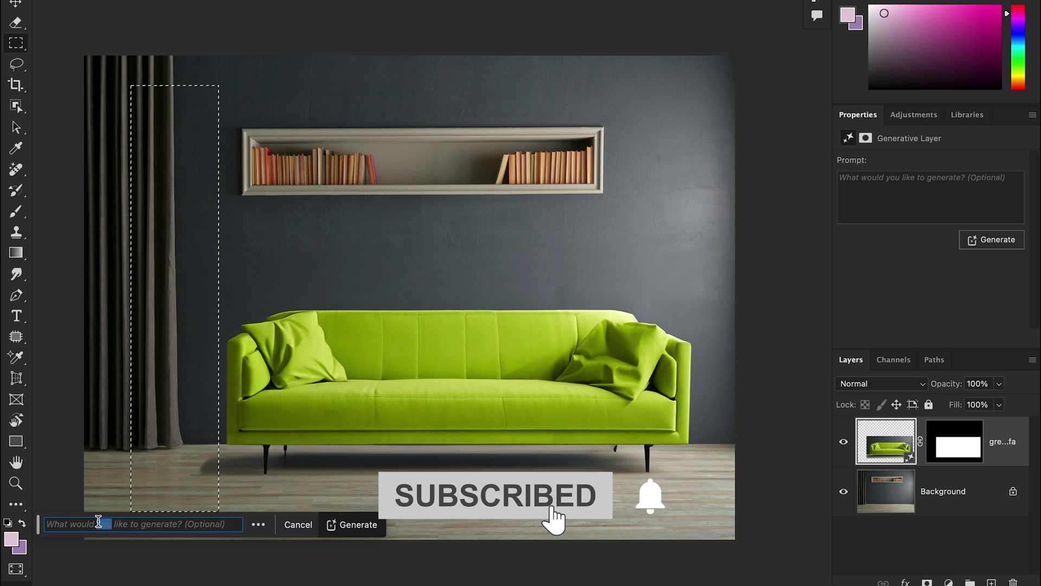
text(lamp)
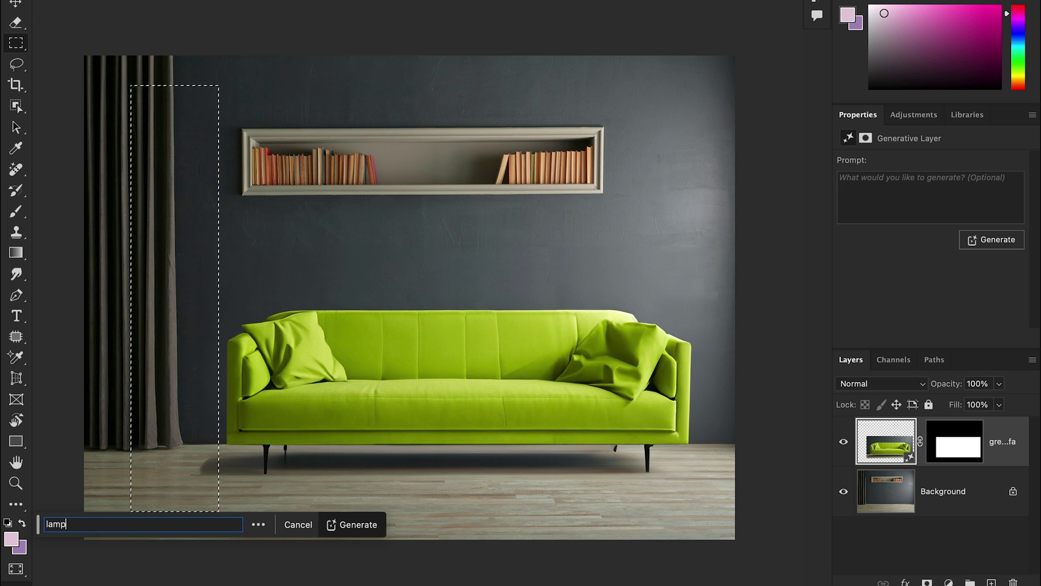
key(Return)
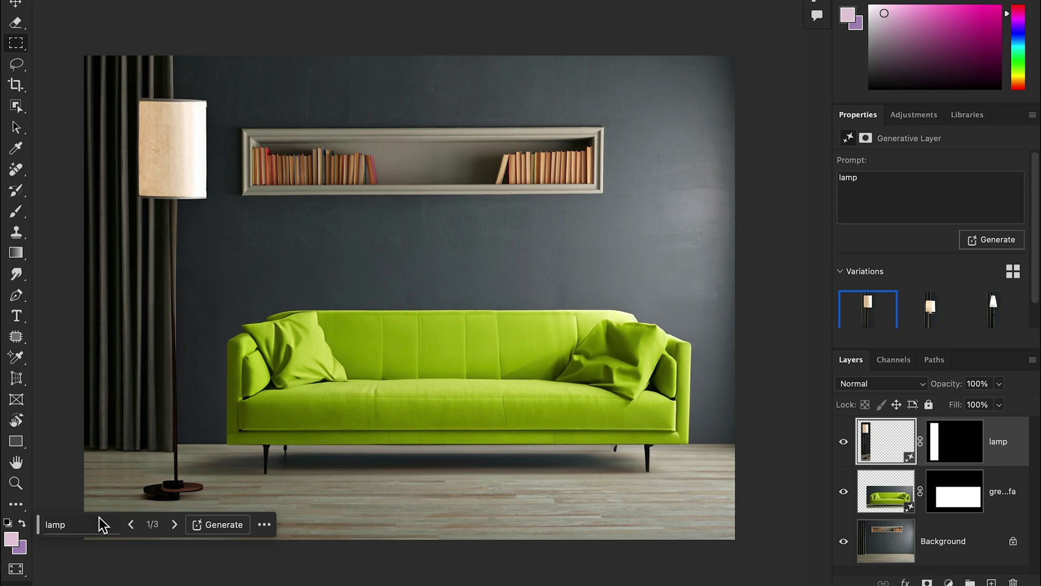
- Browse the generated lamps and choose the second variation
click(174, 524)
click(174, 524)
click(130, 524)
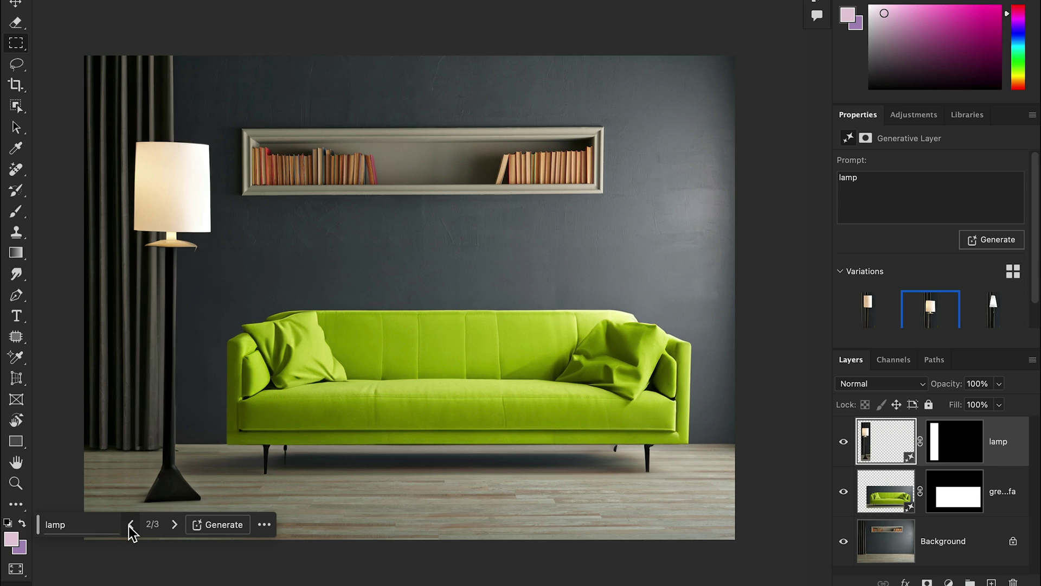
- Extend the canvas above, below and to the right of the room with the Crop tool, filling the new area with Generative Expand
scroll(372, 450, down, 5)
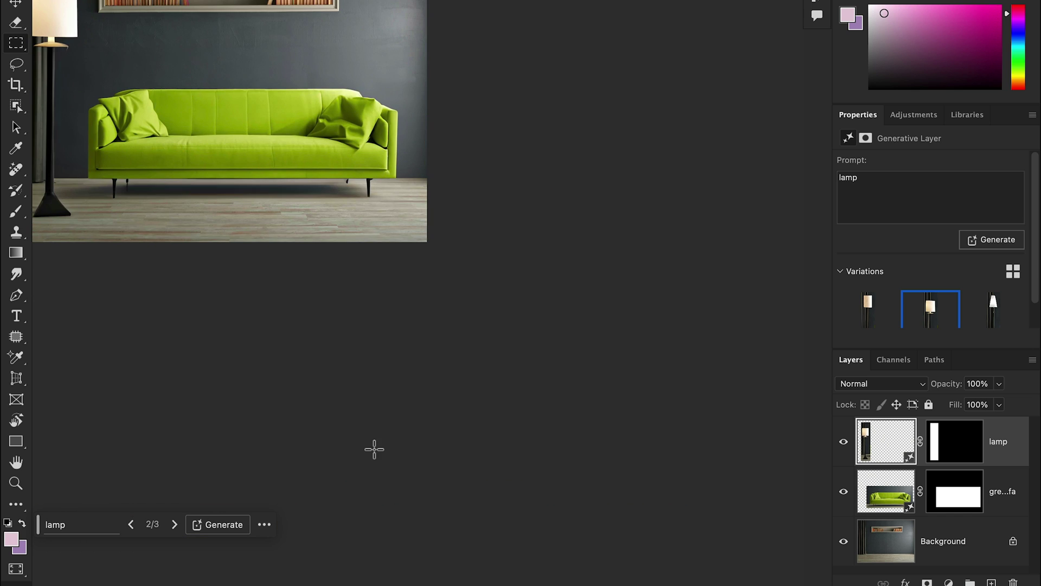
scroll(240, 243, up, 2)
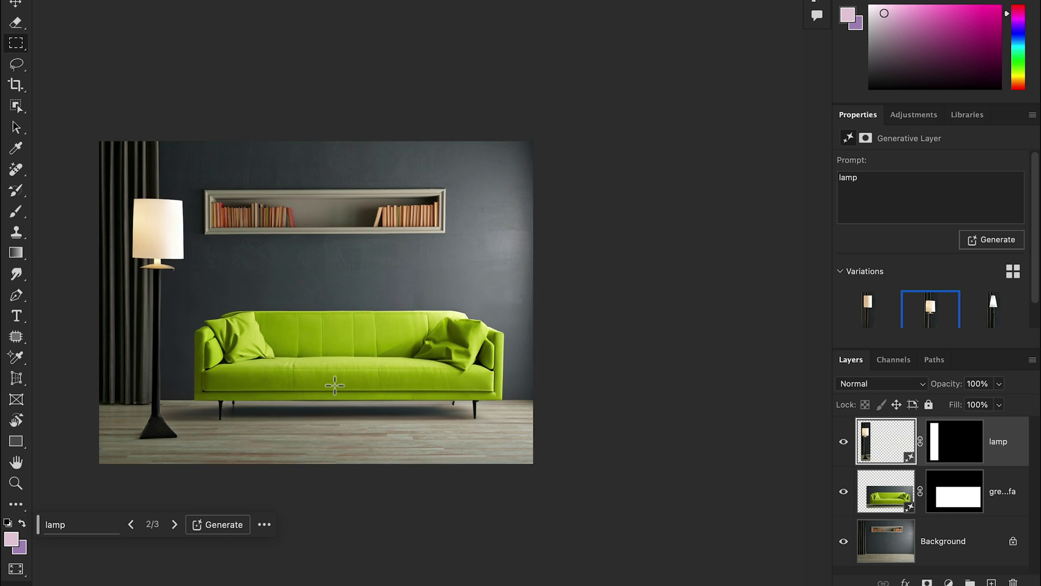
key(c)
drag(533, 142, 663, 67)
drag(283, 271, 402, 251)
drag(434, 508, 450, 552)
key(Return)
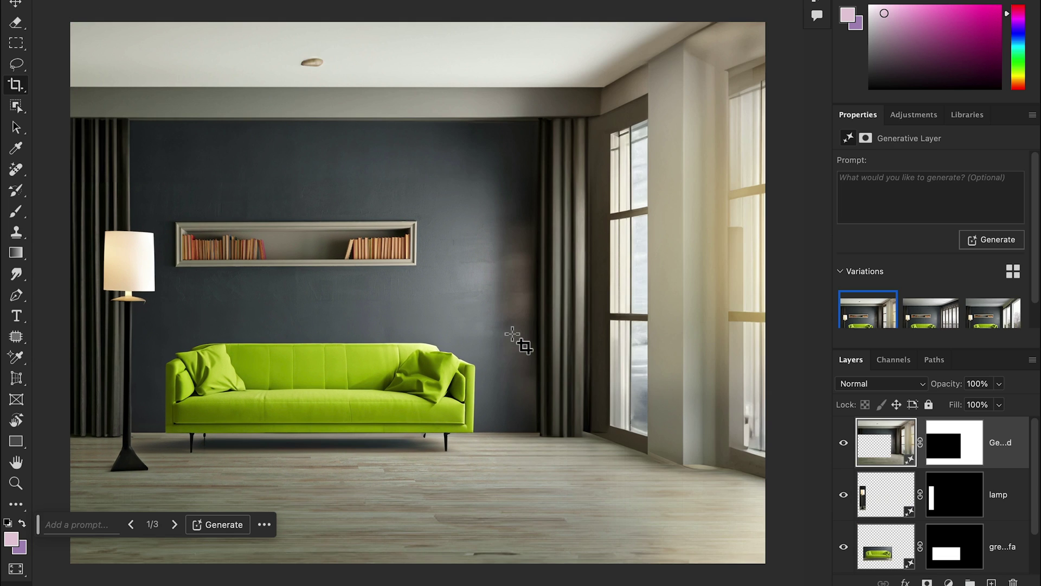
- Compare the expanded room variations and choose the third one, with large windows along the right wall
click(174, 524)
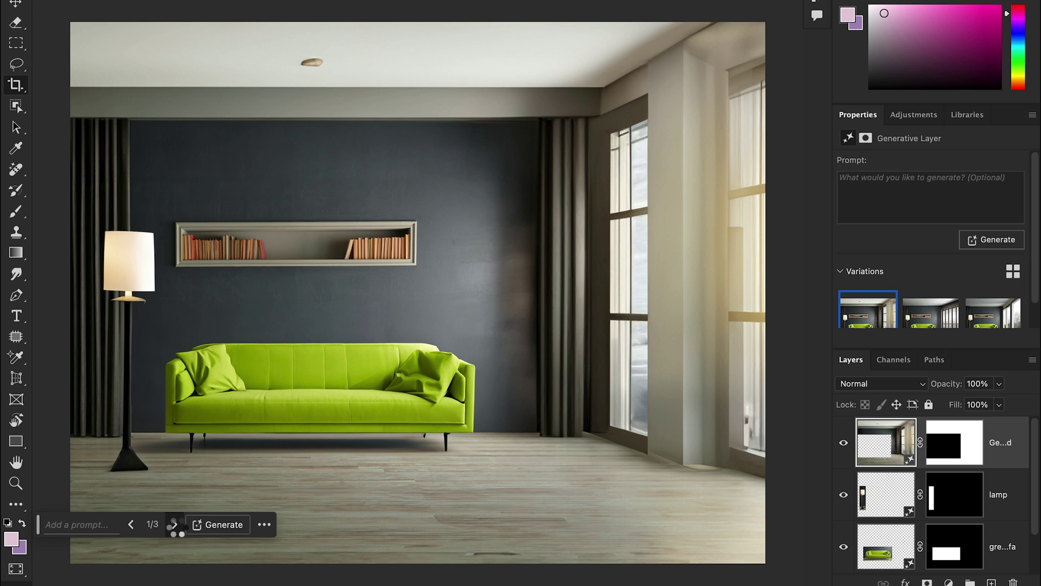
click(175, 525)
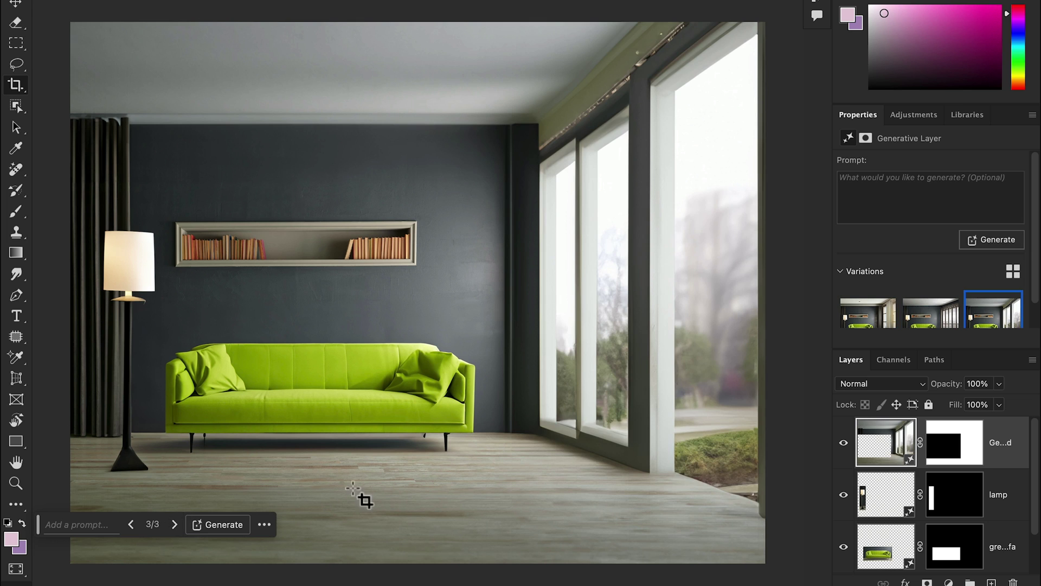
click(882, 320)
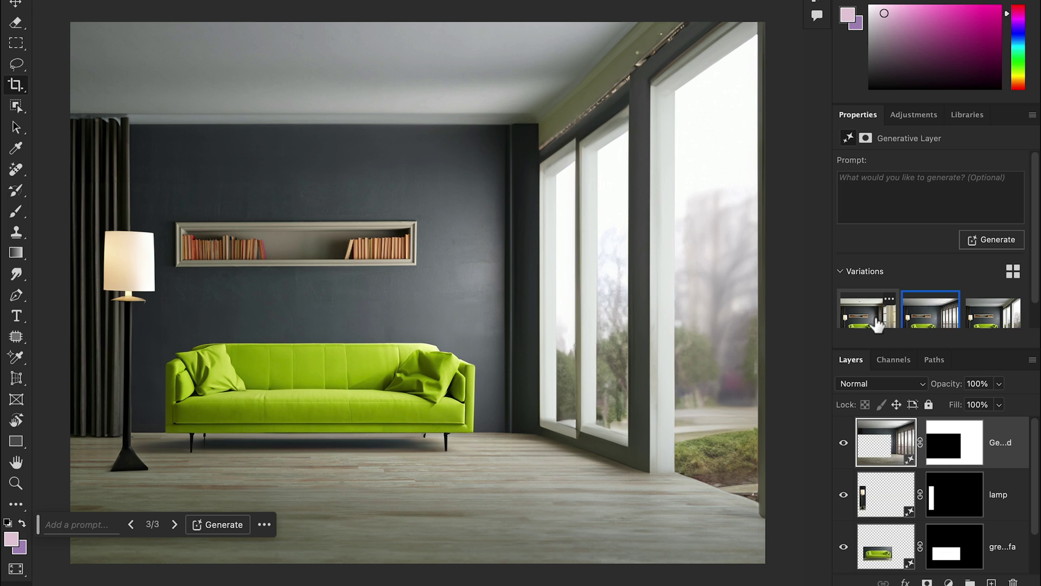
click(982, 320)
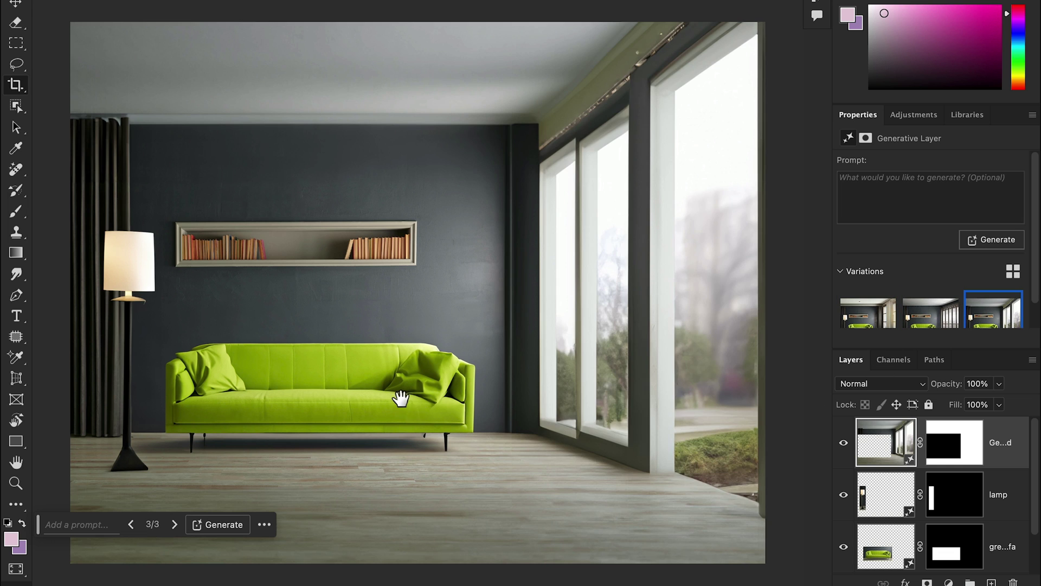
- Select a rectangle around the bookshelf on the wall and fill it generatively with the prompt "nature painting"
drag(400, 398, 421, 387)
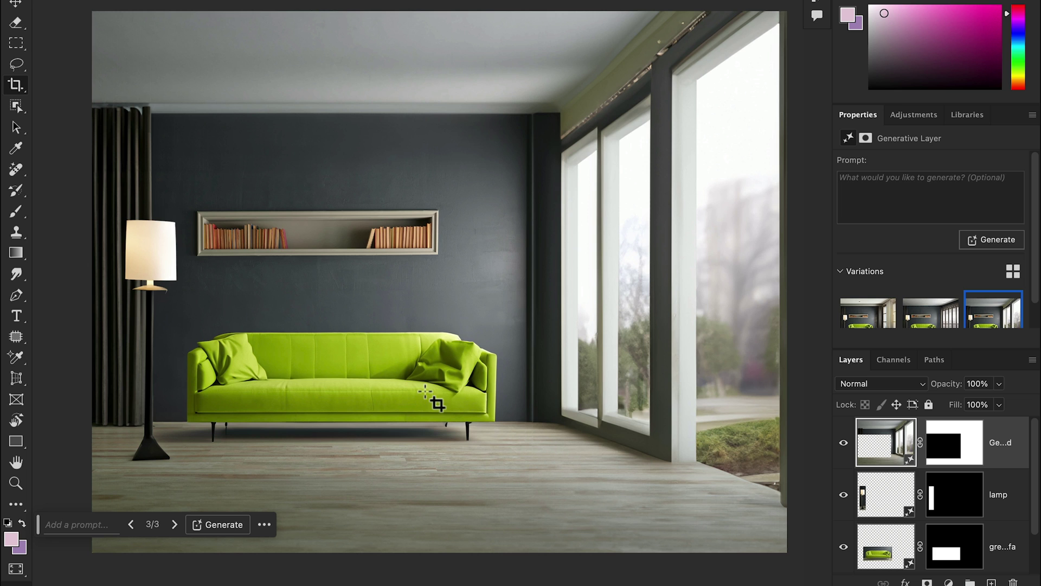
key(m)
drag(185, 149, 504, 290)
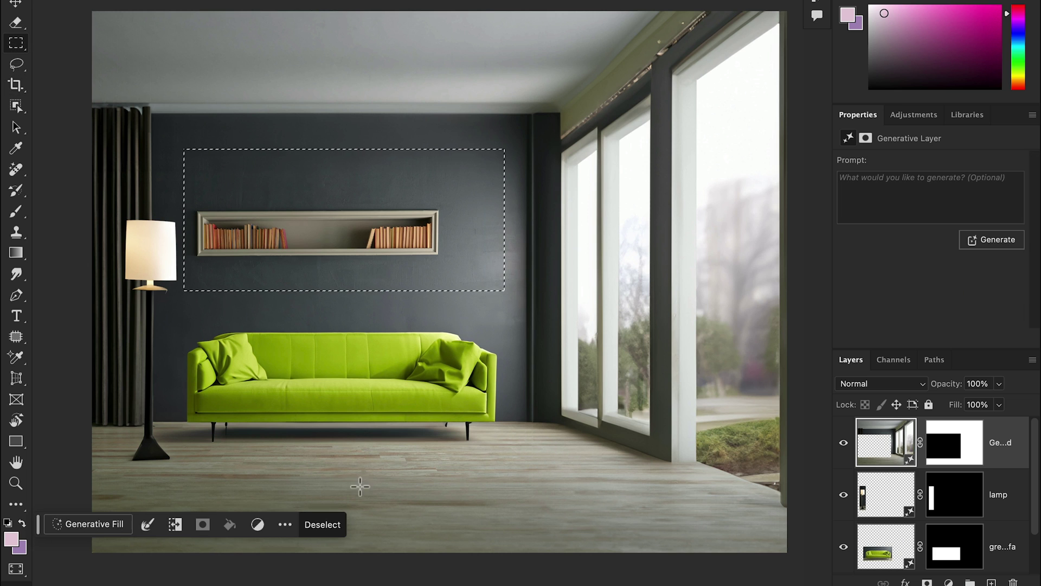
click(90, 524)
text(nature )
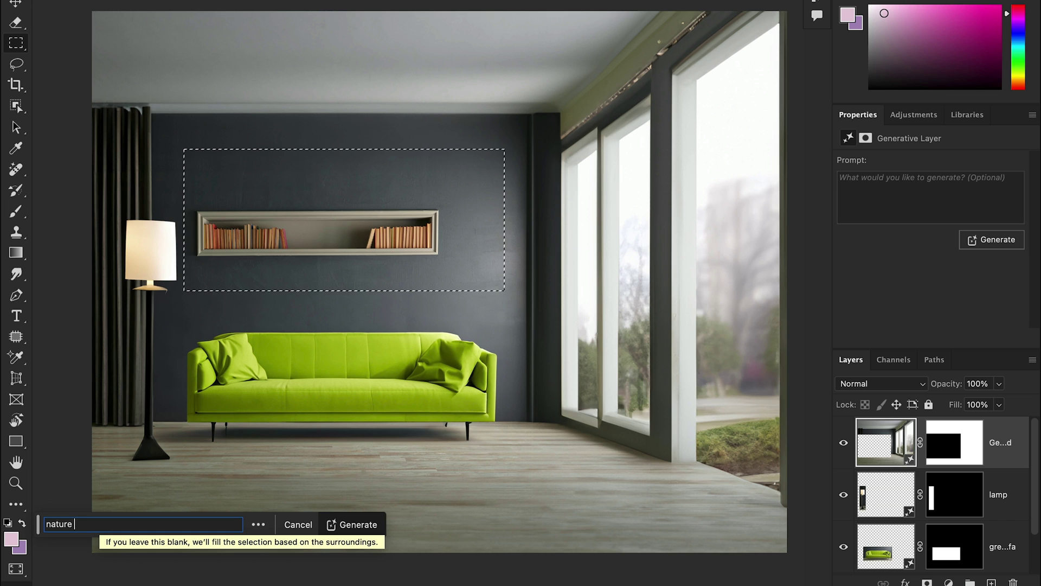
text(painting)
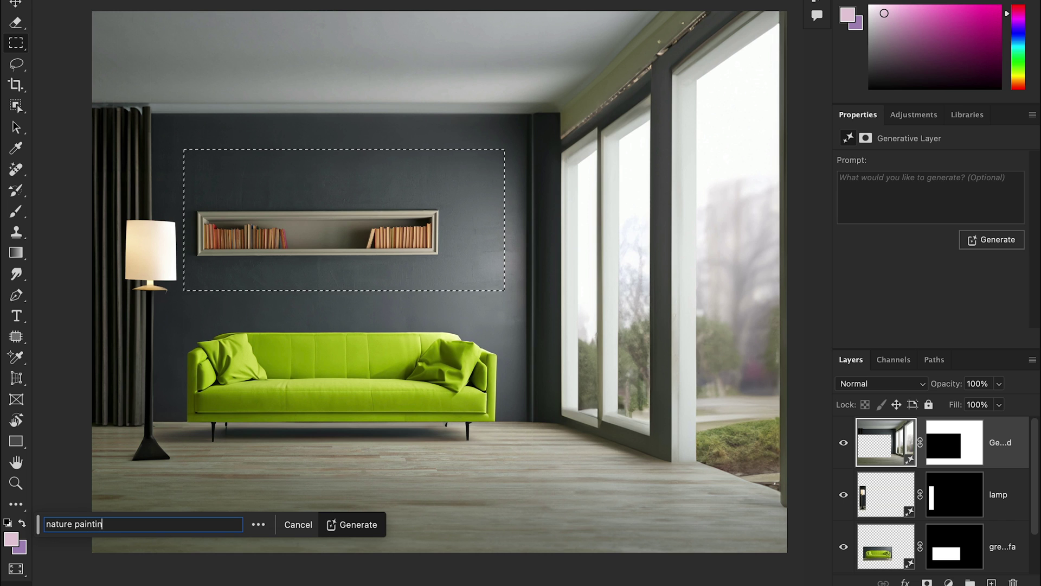
click(350, 525)
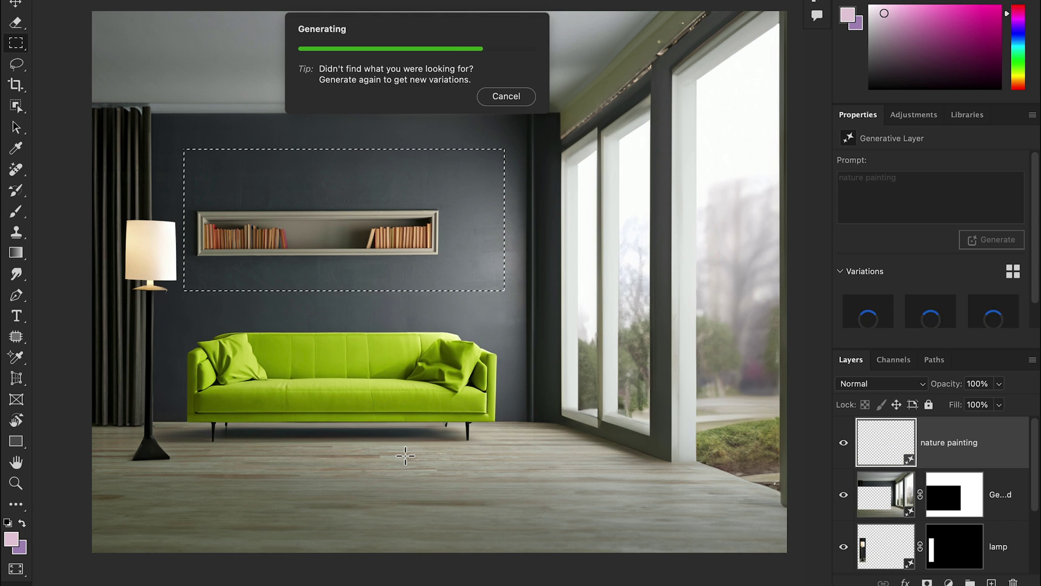
- Browse the generated paintings and choose the second variation
click(174, 524)
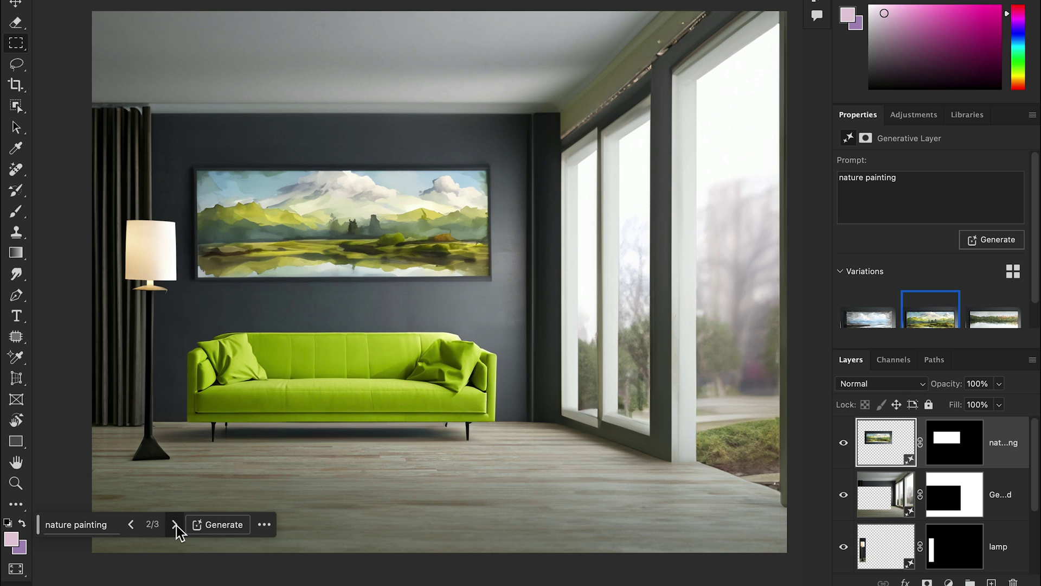
click(175, 524)
click(131, 524)
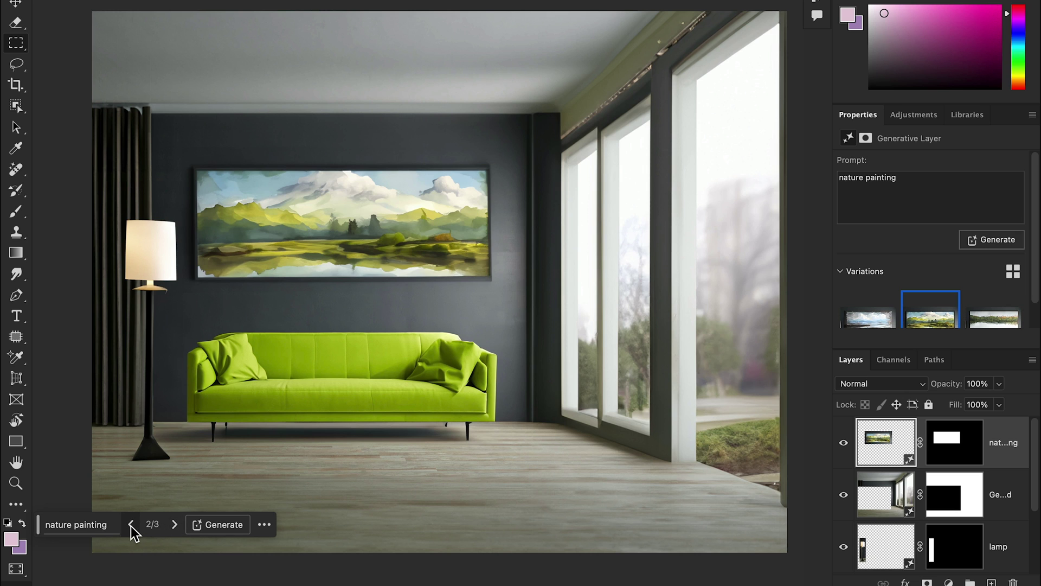
- Outline a four-sided floor area in front of the sofa with the Pen tool and convert it to a selection with a 0-pixel feather
key(p)
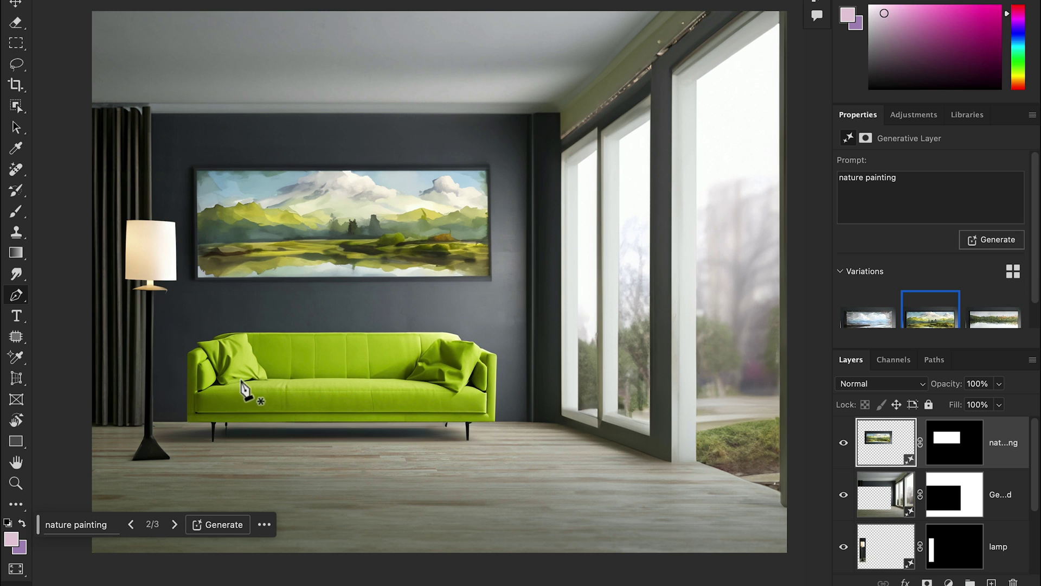
click(201, 449)
click(90, 551)
click(757, 548)
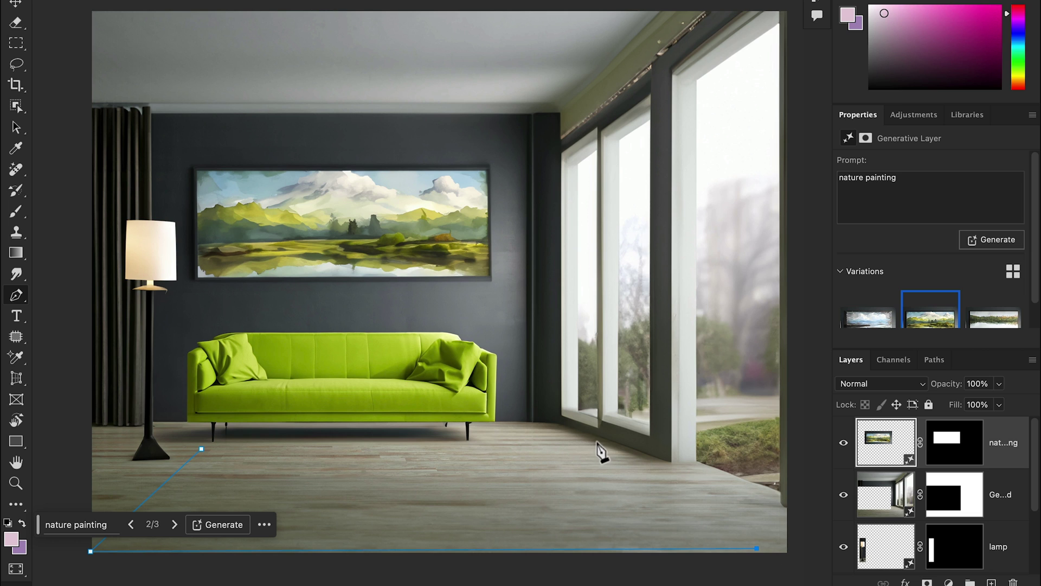
click(642, 452)
click(201, 448)
right_click(270, 232)
click(292, 271)
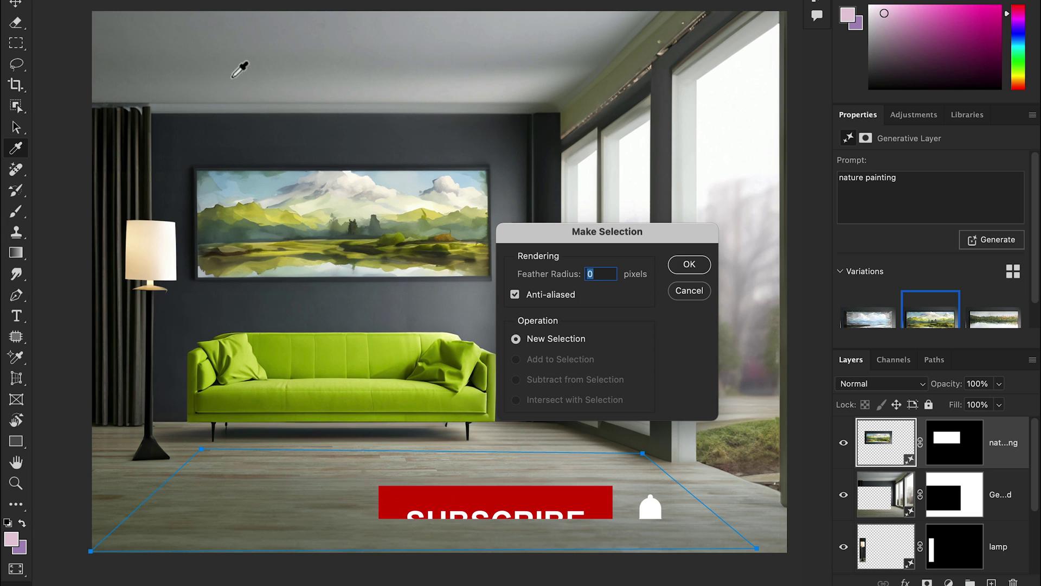
click(688, 263)
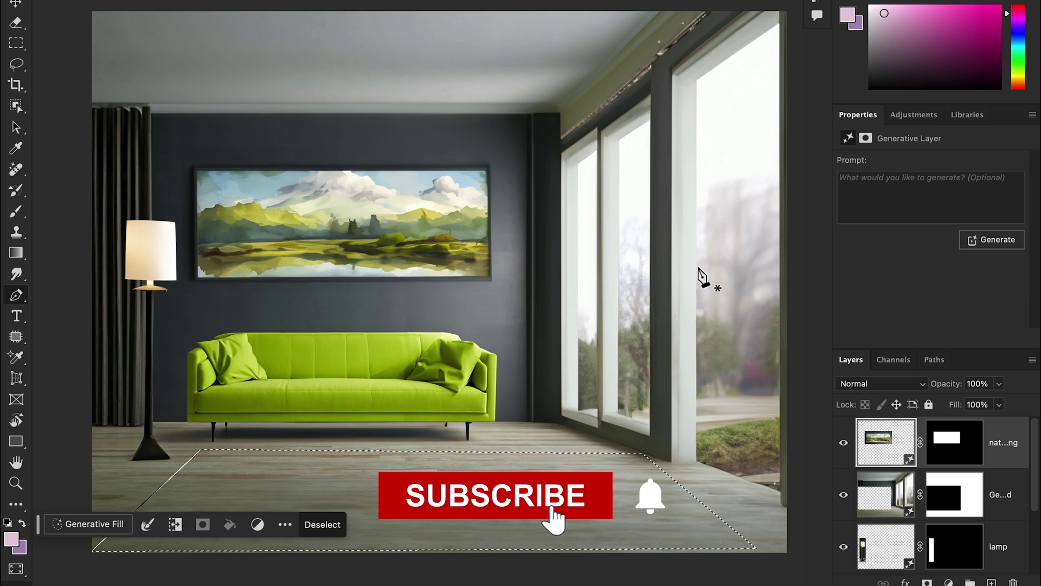
- Fill the selected floor area generatively with the prompt "green carpet" and browse the variations back to the second one
click(115, 523)
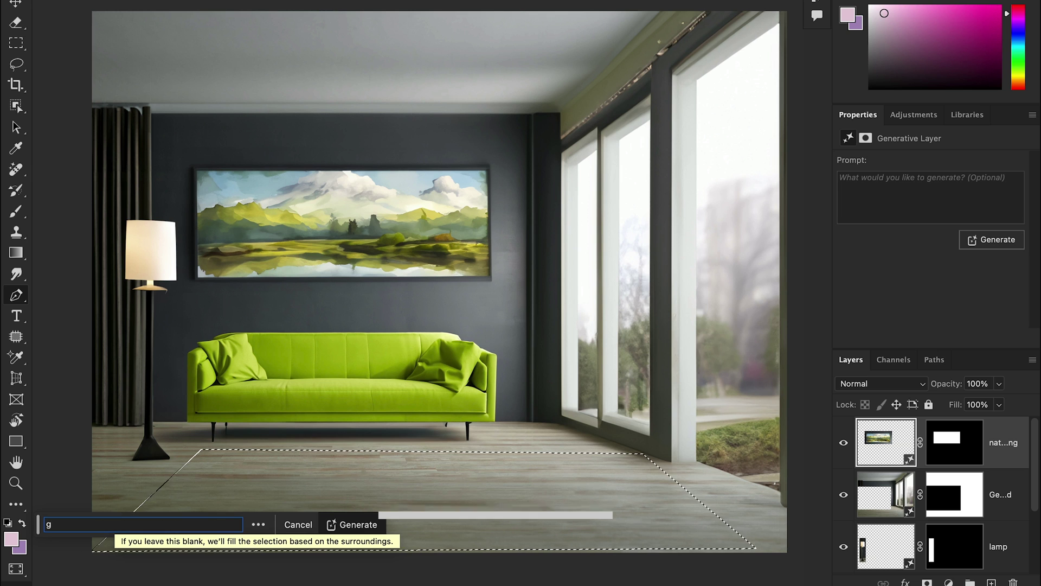
text(reen carpet)
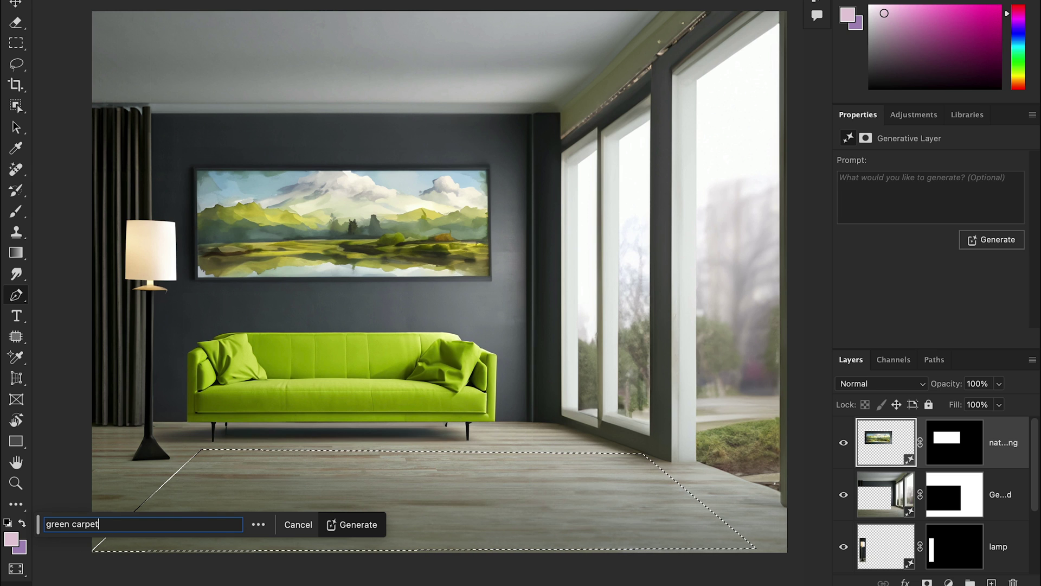
key(Return)
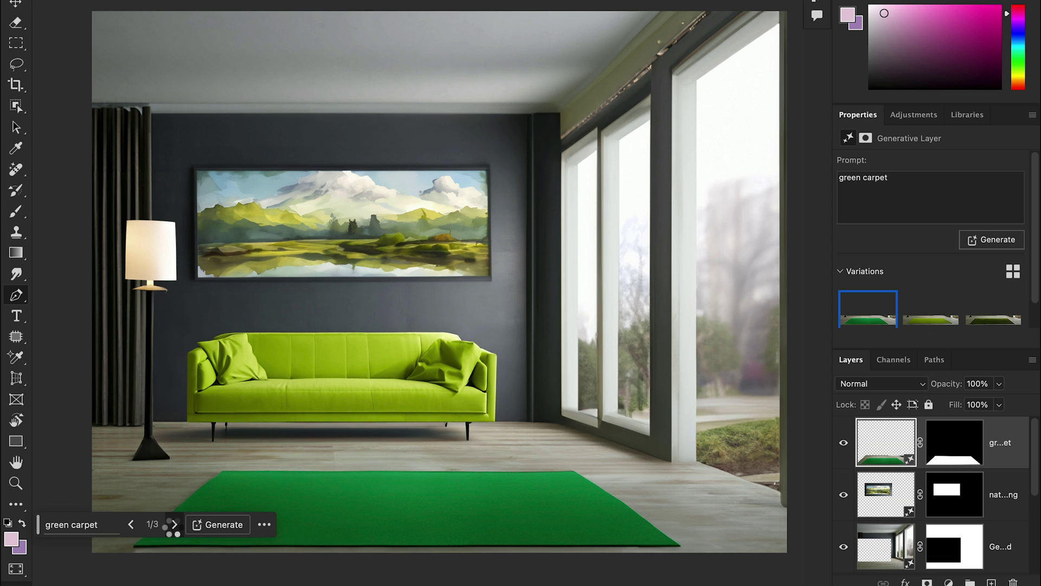
click(174, 524)
click(174, 523)
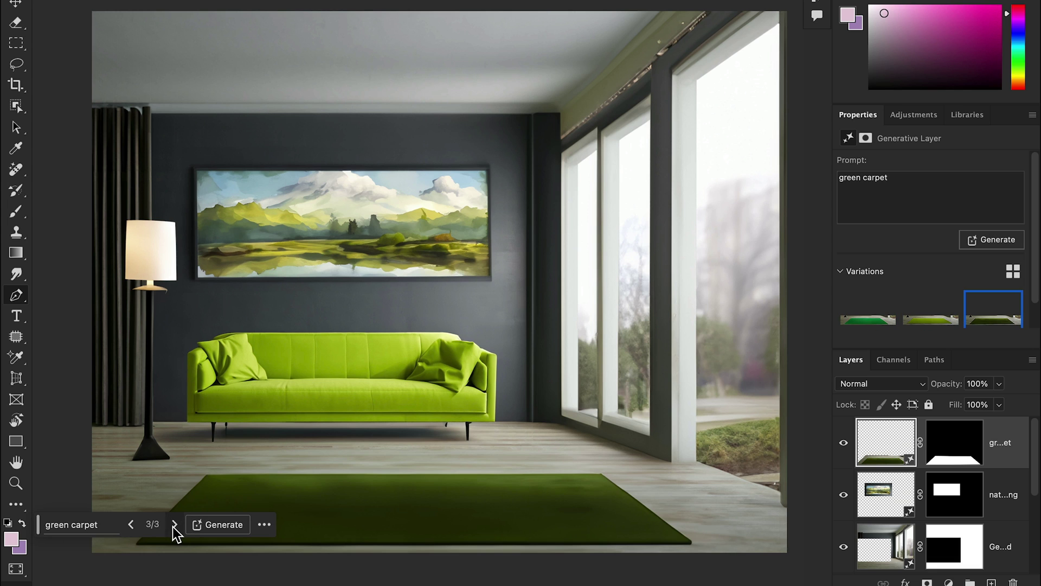
click(130, 524)
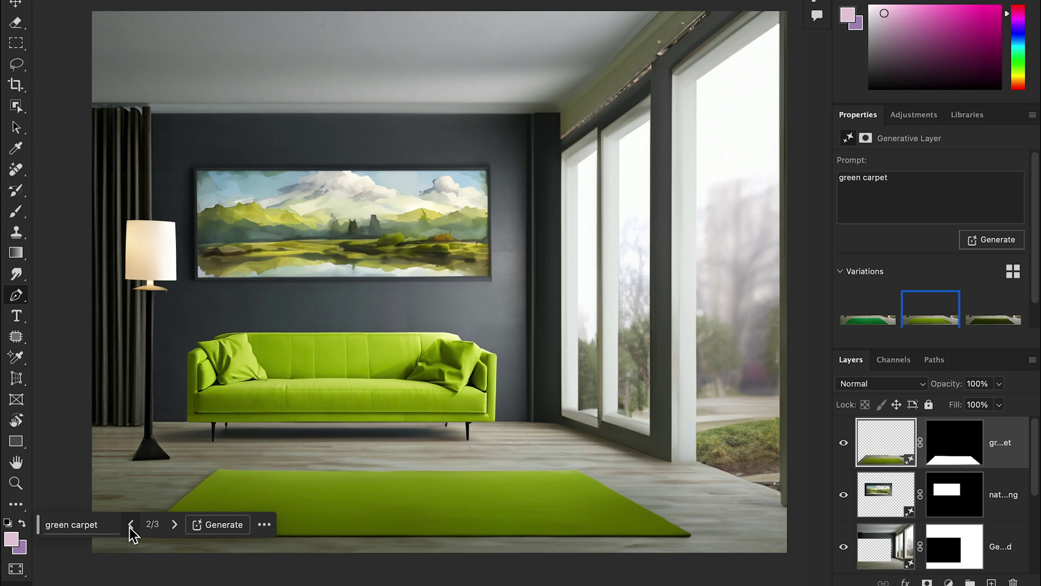
- Generate another set of green carpet variations, compare them and choose the second one
click(215, 524)
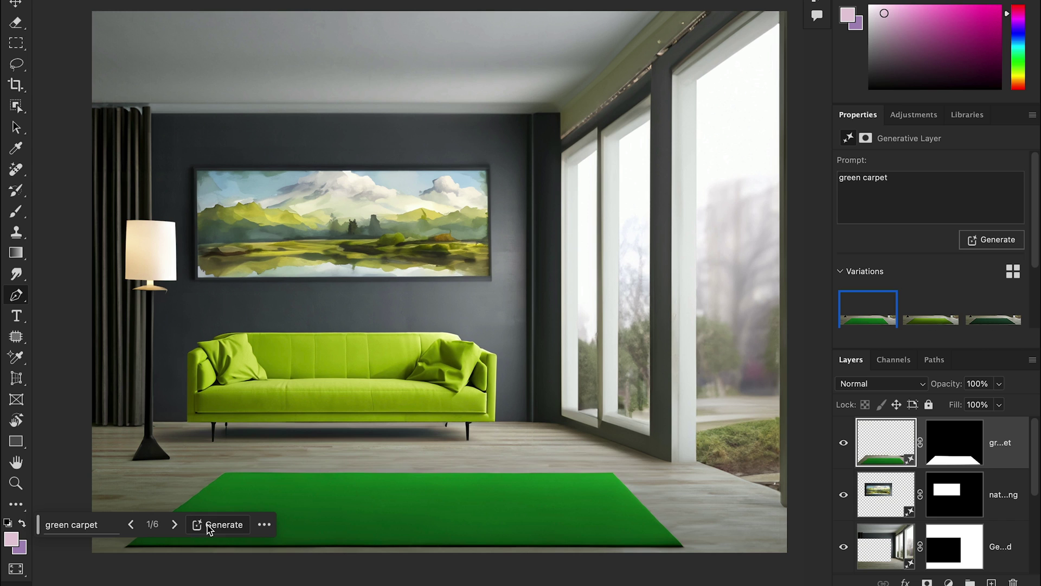
click(175, 525)
click(175, 524)
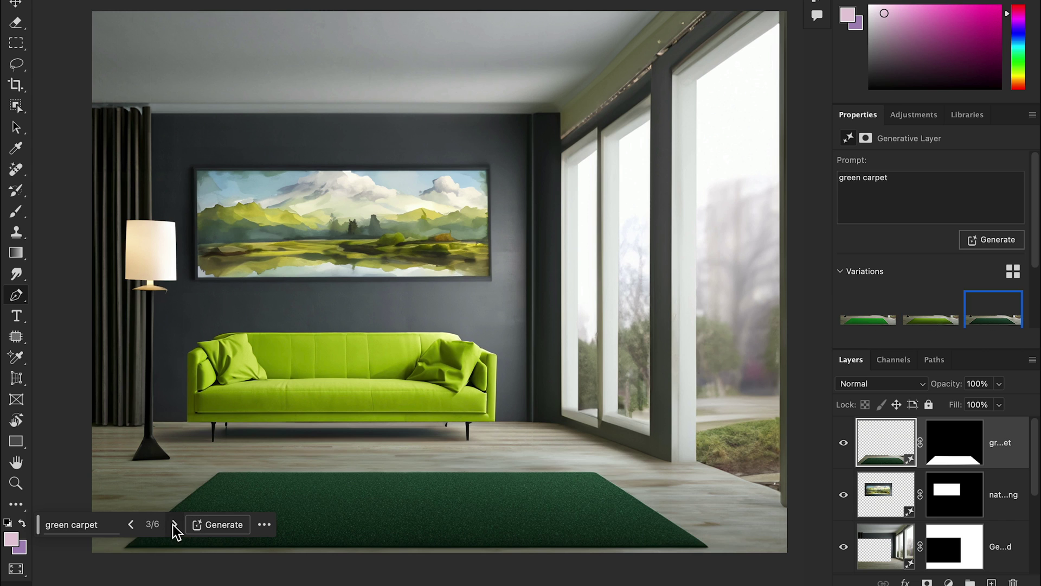
click(174, 525)
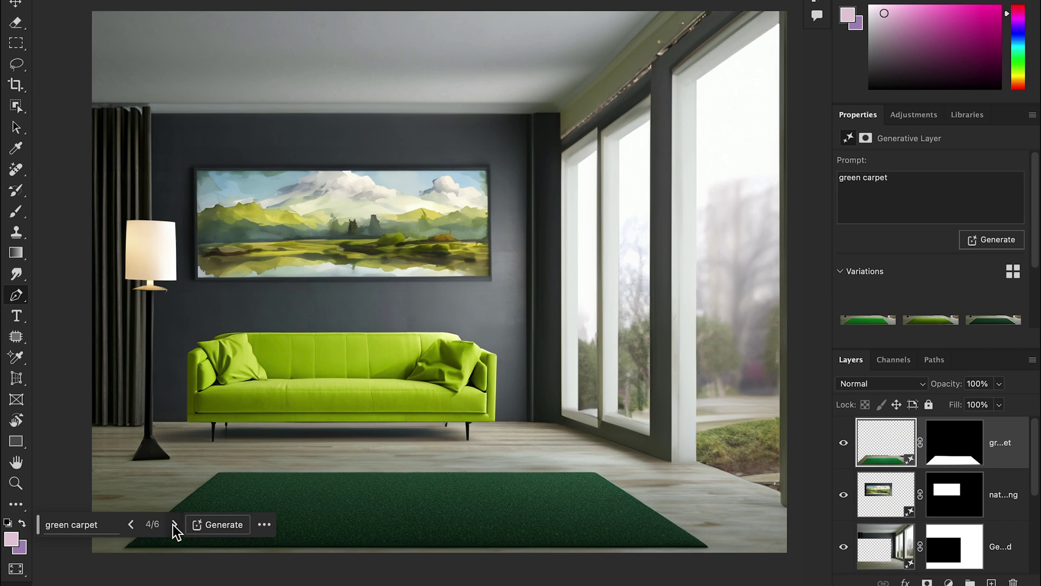
click(130, 524)
click(130, 524)
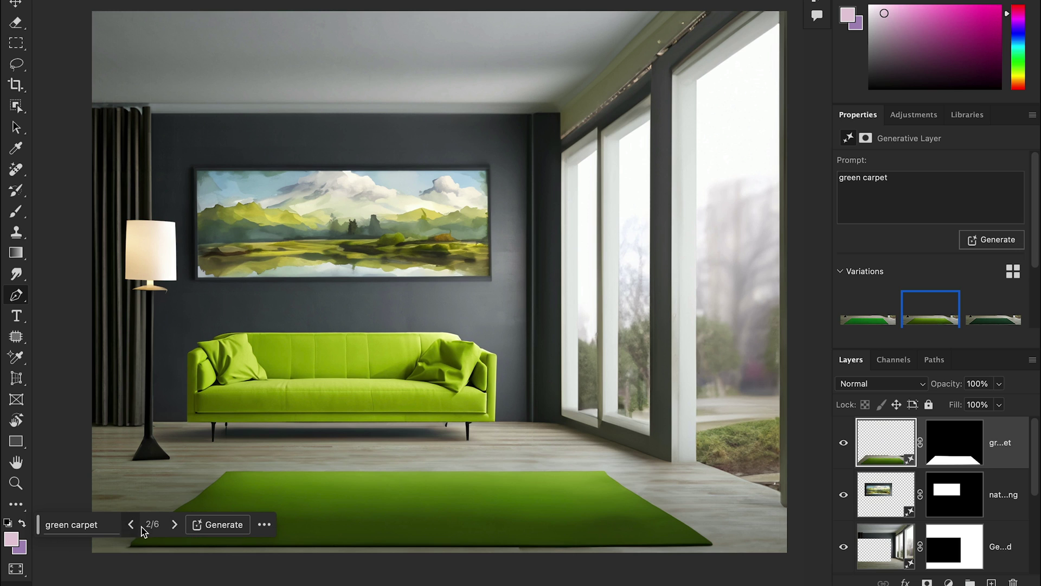
- Select a rectangle on the floor in front of the sofa, overlapping the carpet, and fill it generatively with the prompt "coffee table"
click(18, 48)
drag(274, 438, 570, 539)
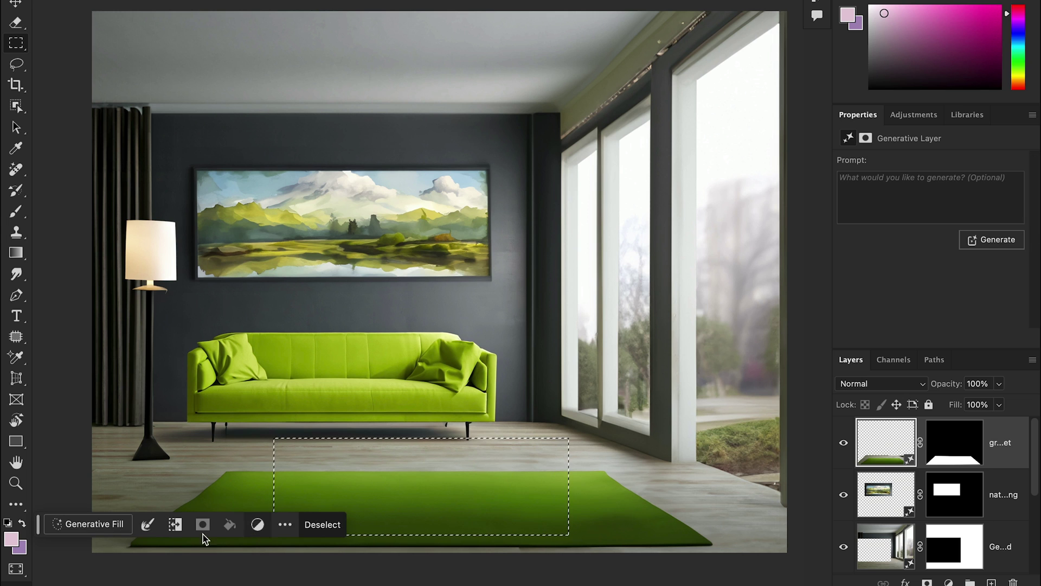
click(89, 525)
text(coffe)
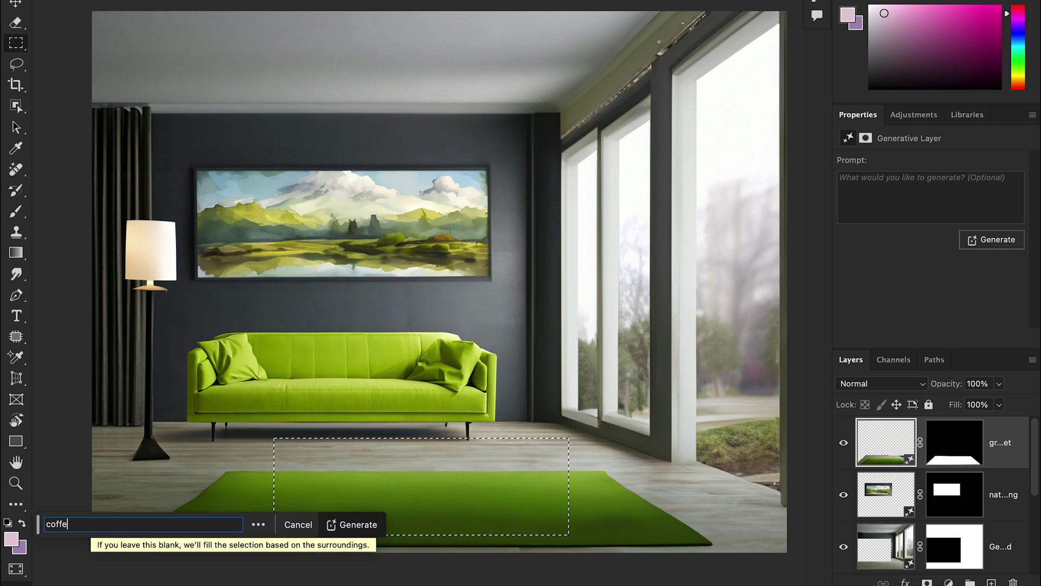
key(Return)
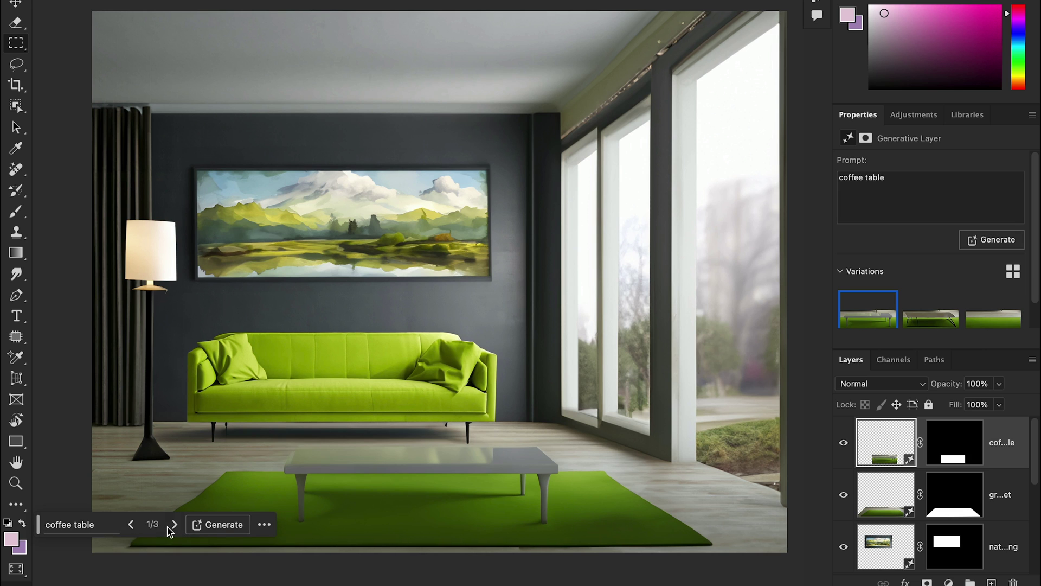
- Compare the generated coffee table variations and delete the coffee table layer
click(174, 524)
click(175, 524)
click(175, 525)
click(132, 526)
click(132, 526)
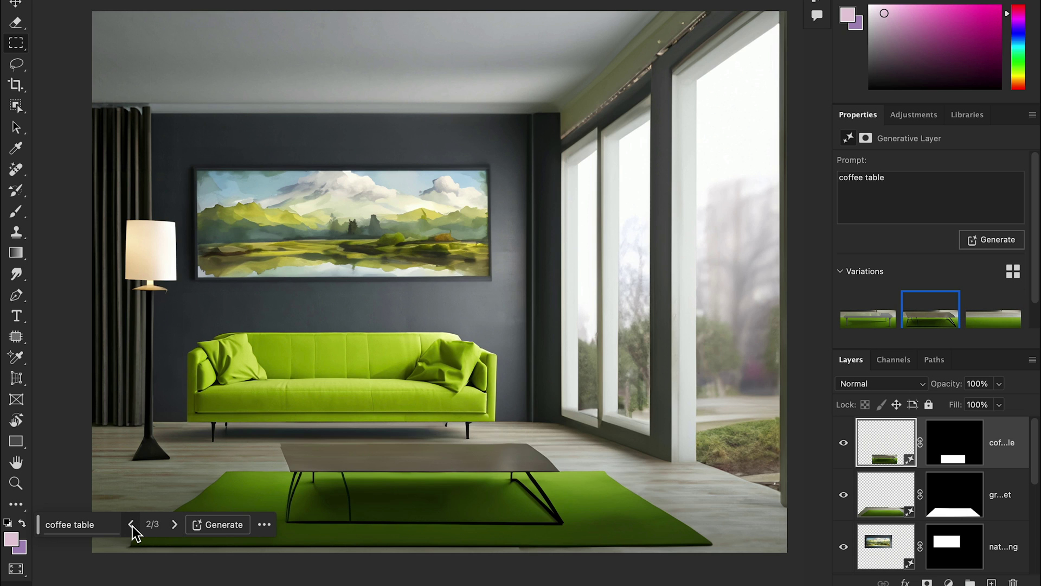
click(133, 526)
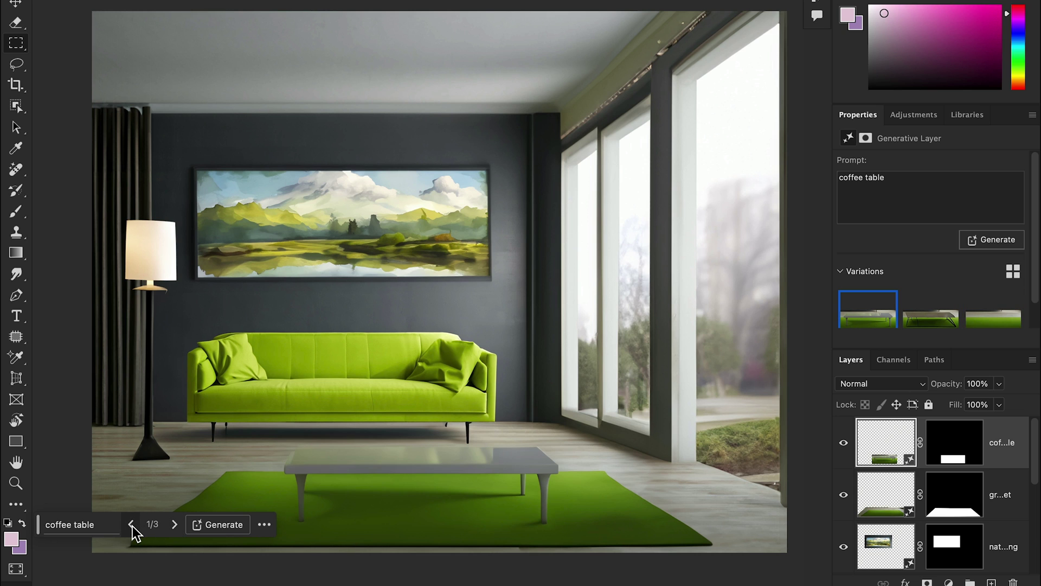
key(BackSpace)
- Select a taller rectangle reaching from the sofa seat down over the carpet and fill it generatively with the prompt "coffee table"
drag(233, 398, 482, 508)
drag(286, 373, 539, 535)
click(88, 524)
text(c)
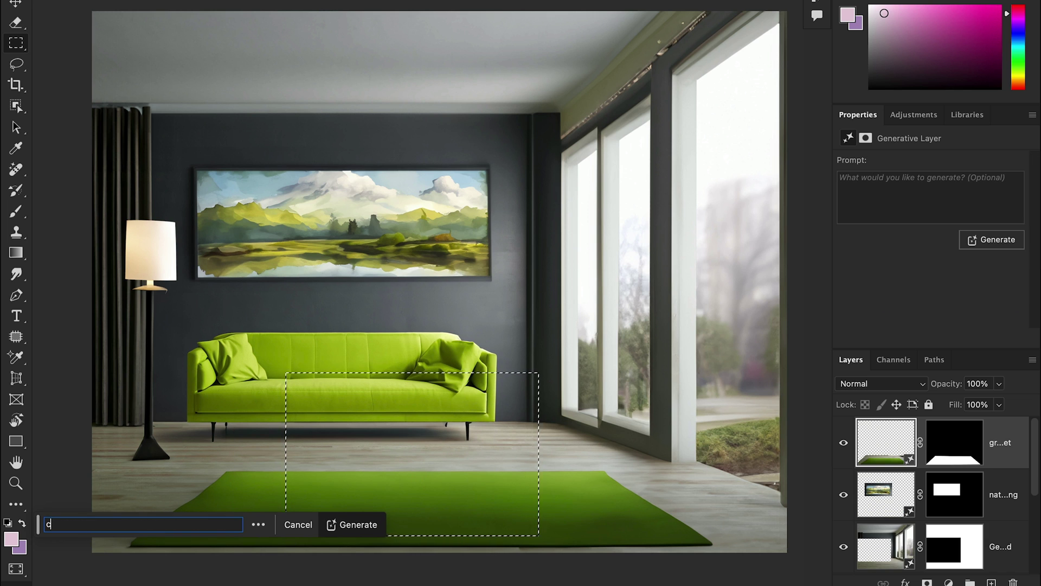
text(offee table)
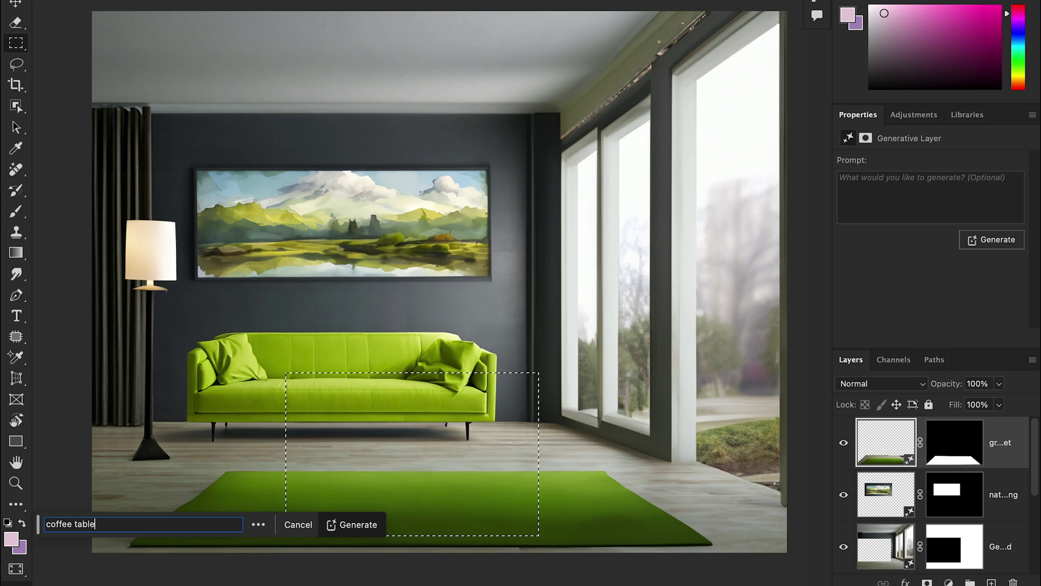
key(Return)
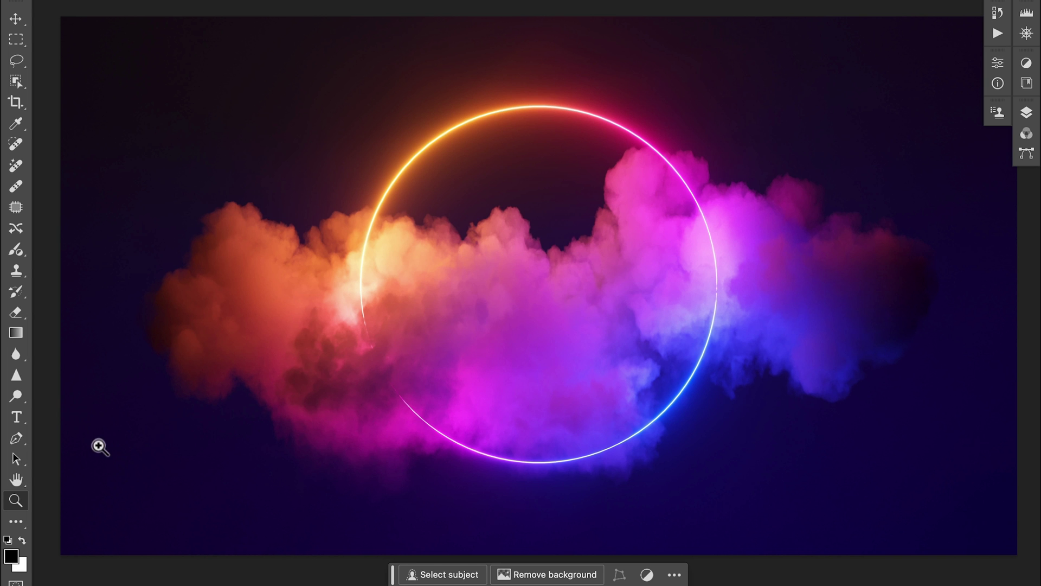
- In the neon ring image, select the lower half with a full-width rectangle and fill it generatively with the prompt "water with refelections"
click(15, 19)
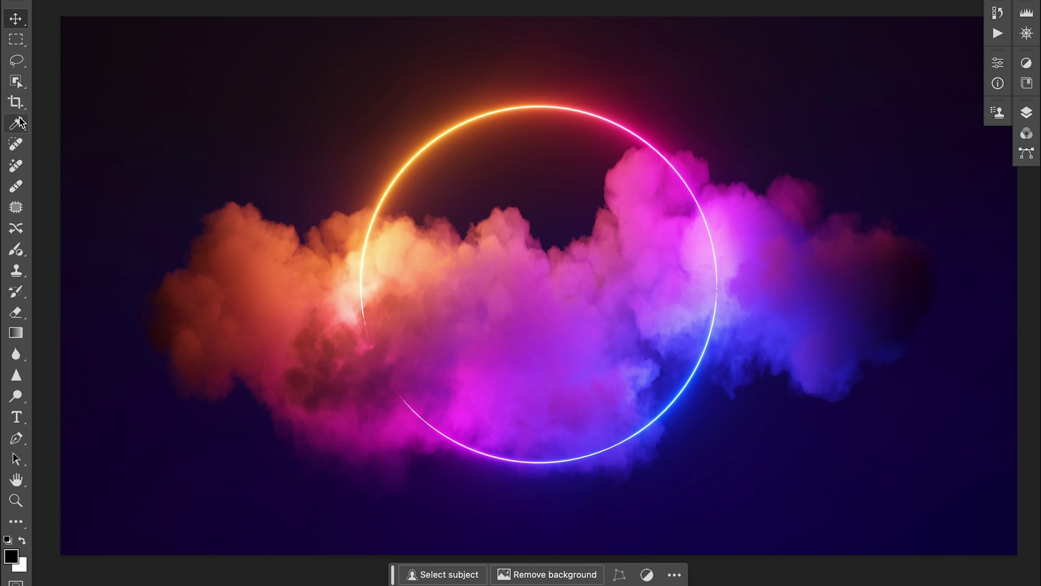
click(16, 39)
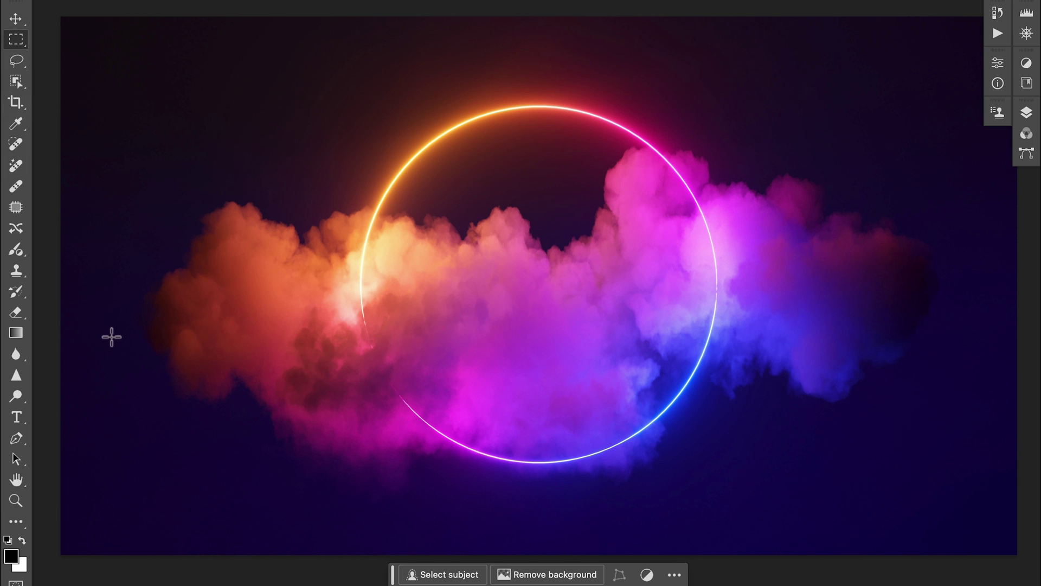
drag(65, 300, 1015, 561)
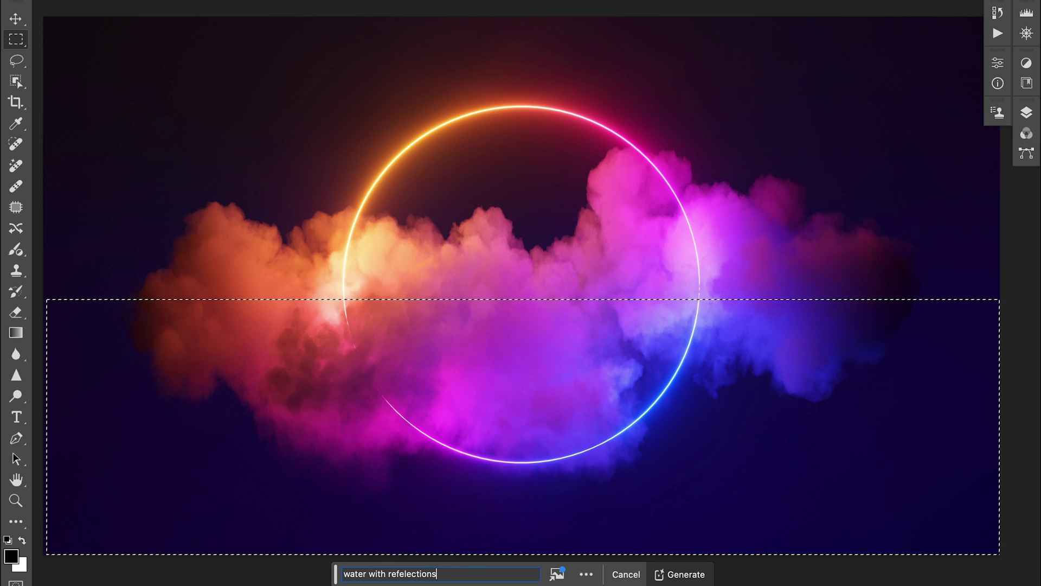
click(672, 576)
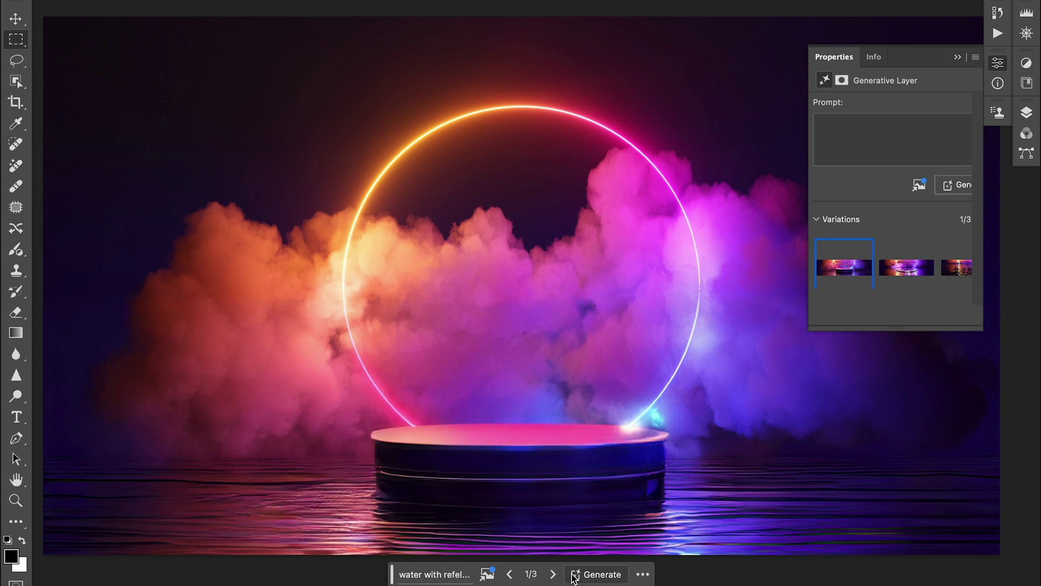
- Compare the generated water variations beneath the neon ring
click(553, 574)
click(553, 574)
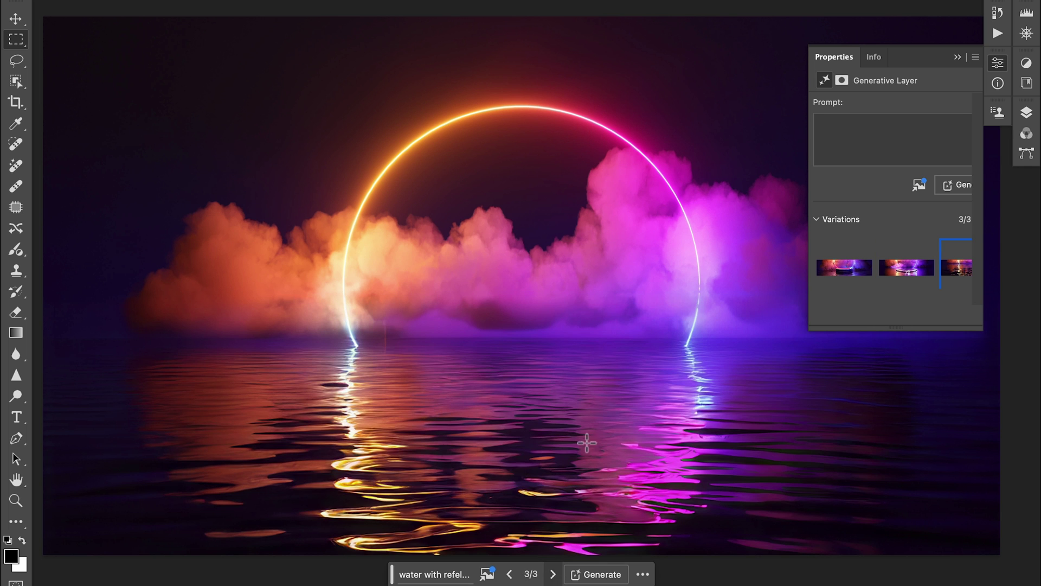
key(super+minus)
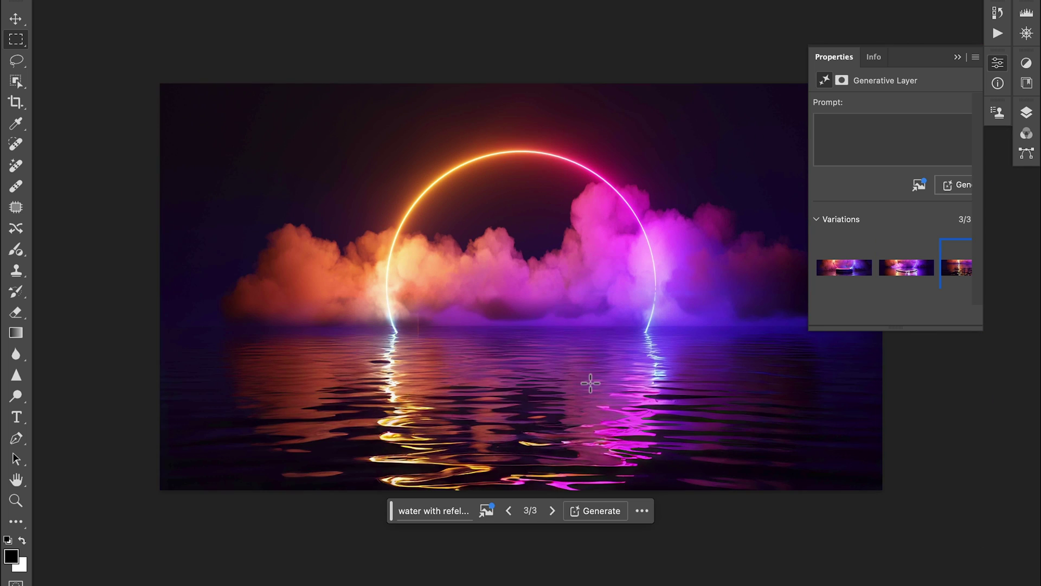
drag(584, 369, 548, 384)
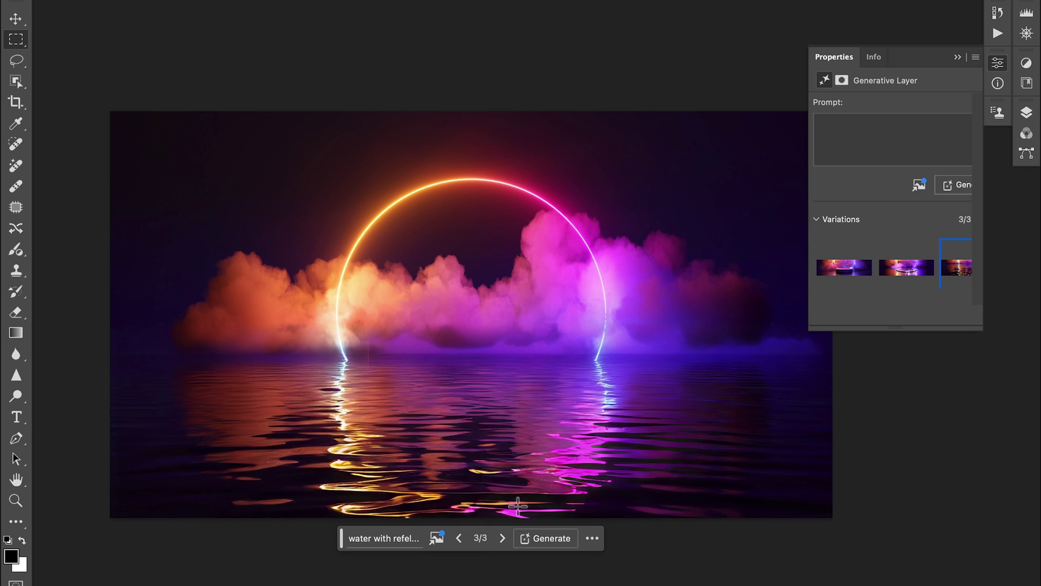
click(499, 540)
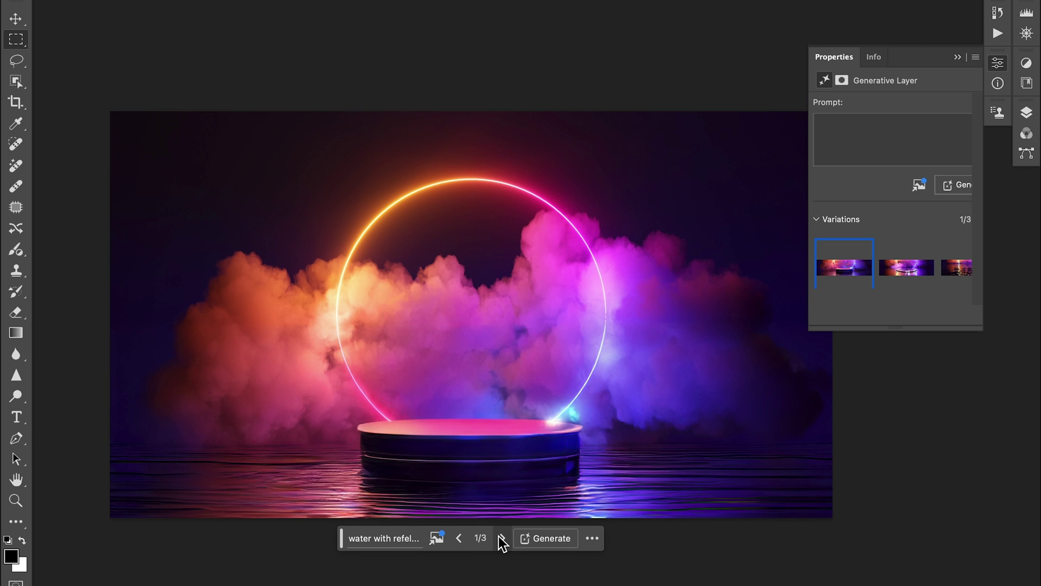
click(499, 539)
click(500, 540)
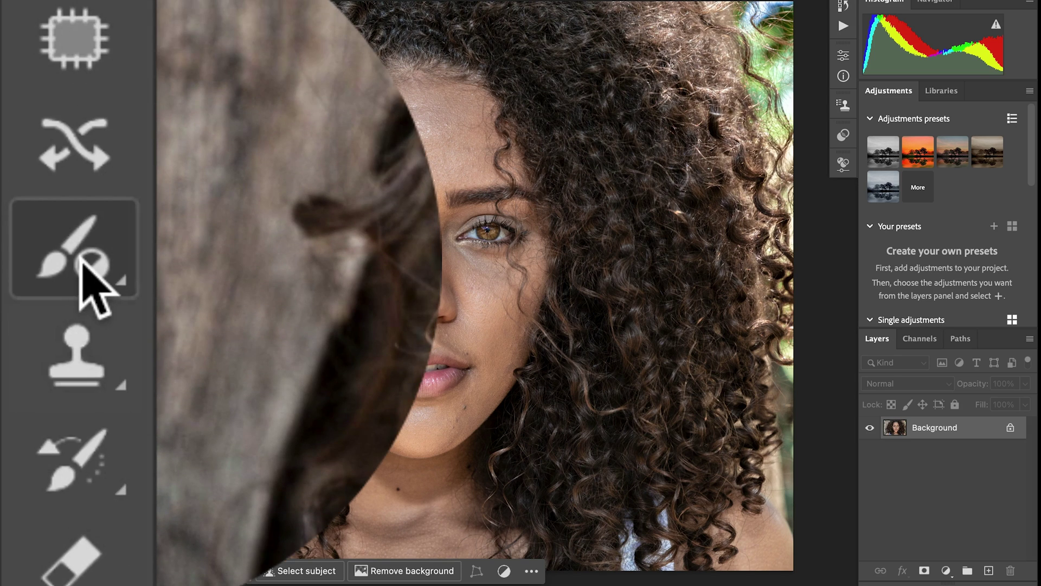
- Paint a Brightness/Contrast adjustment over the woman's face with the Adjustment Brush Tool, and set its brightness to 12 and contrast to 60
click(132, 259)
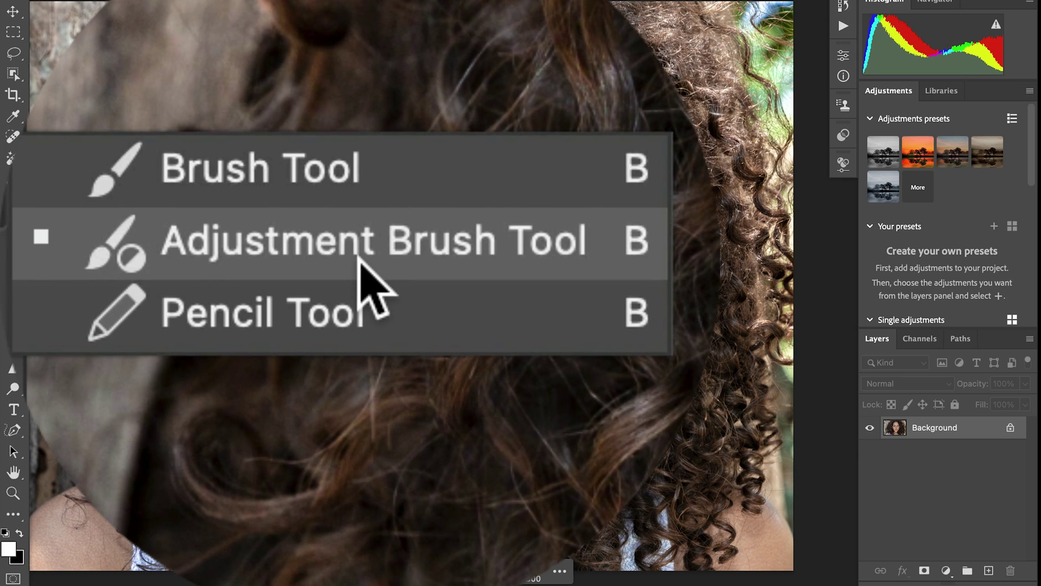
click(358, 258)
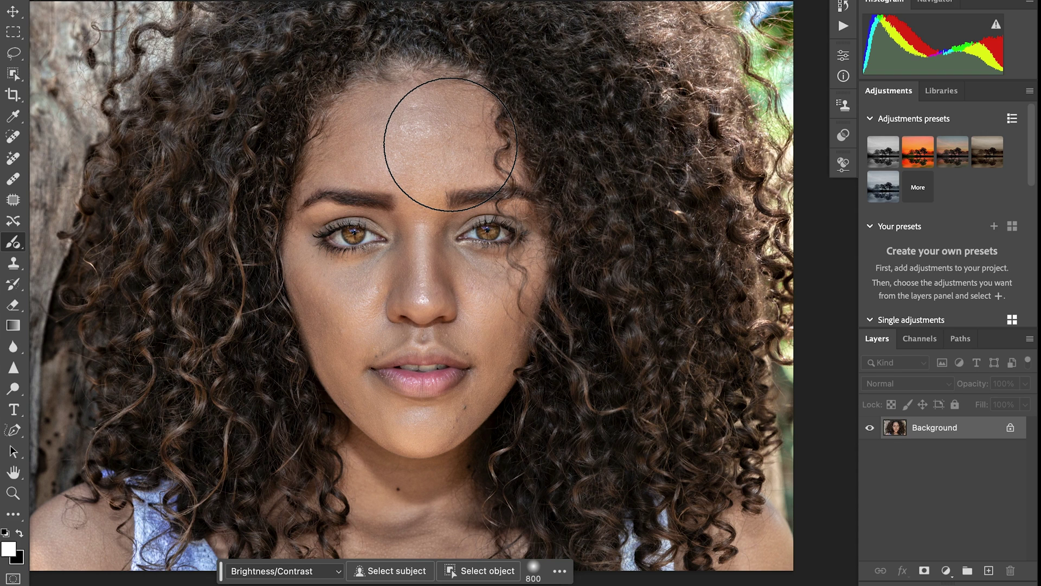
mouse_move(450, 145)
mouse_down()
mouse_move(425, 121)
mouse_move(396, 128)
mouse_move(348, 174)
mouse_move(381, 397)
mouse_move(441, 128)
mouse_move(430, 453)
mouse_move(136, 520)
mouse_move(234, 542)
mouse_move(759, 525)
mouse_up()
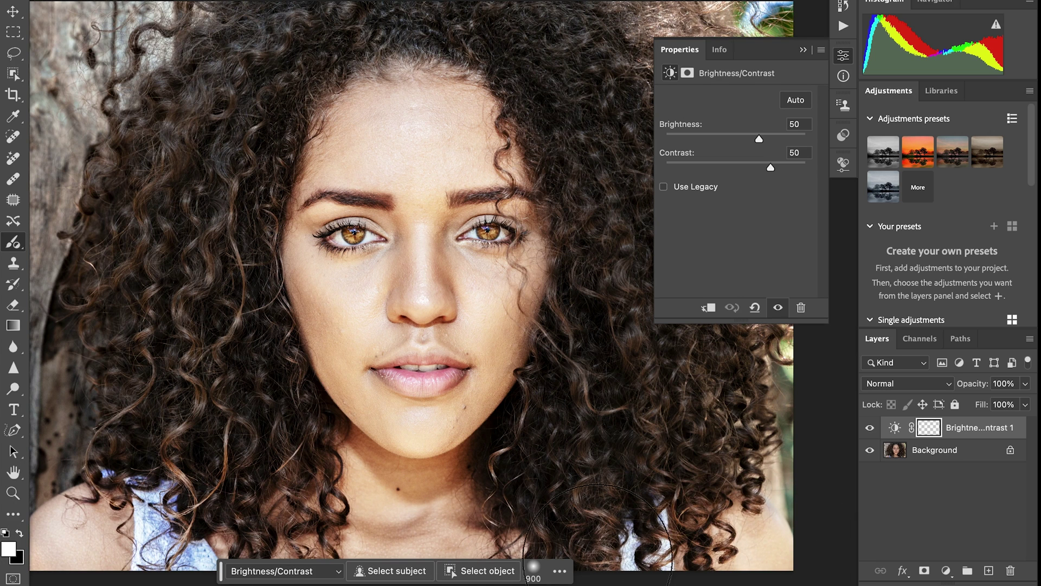
drag(463, 545, 466, 540)
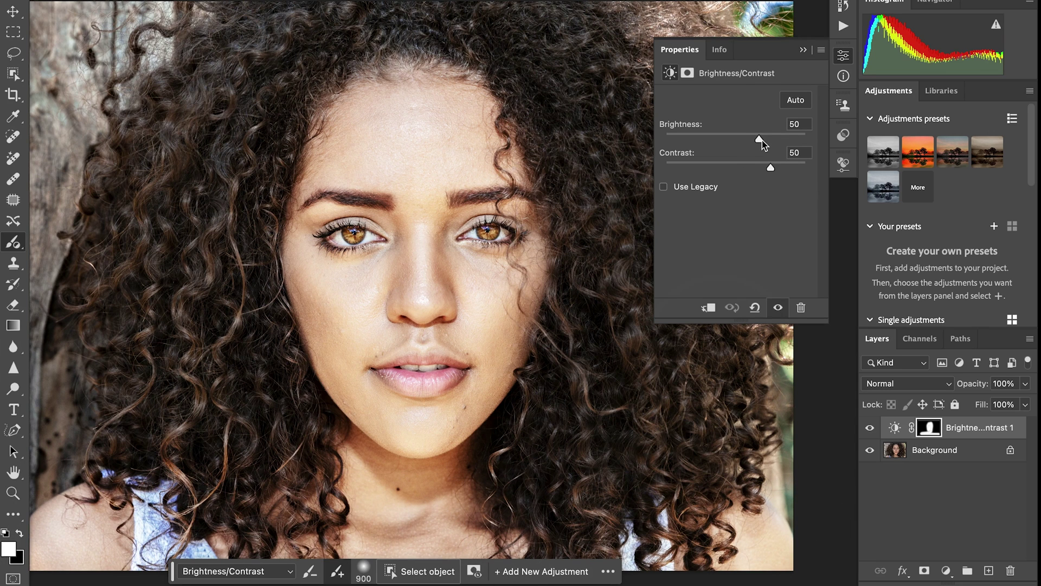
drag(762, 140, 778, 170)
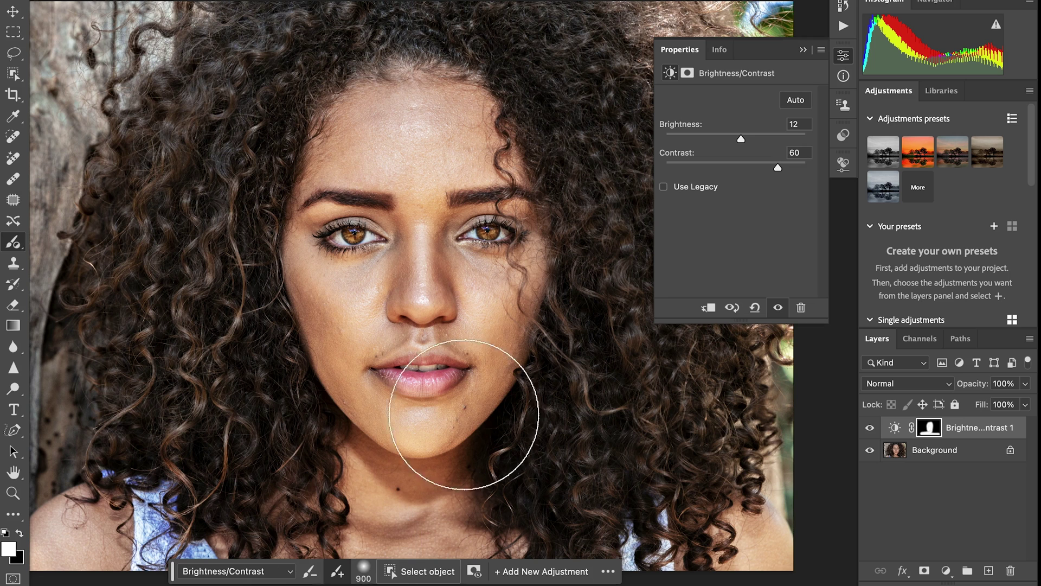
- Raise the face adjustment's brightness to 16 and paint a separate Brightness/Contrast adjustment above the Background layer over the woman's hair and surroundings
drag(741, 139, 745, 139)
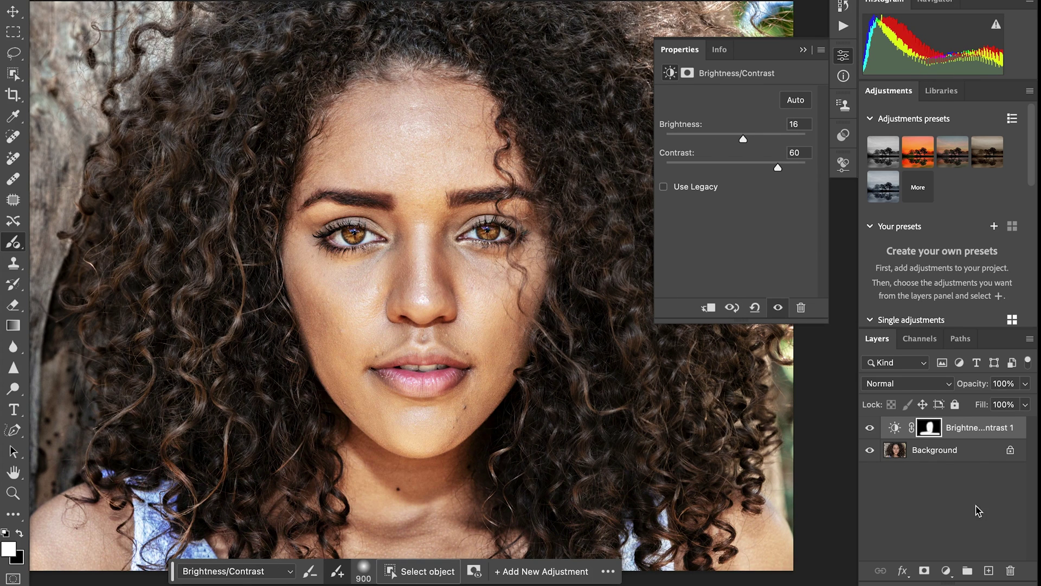
click(968, 457)
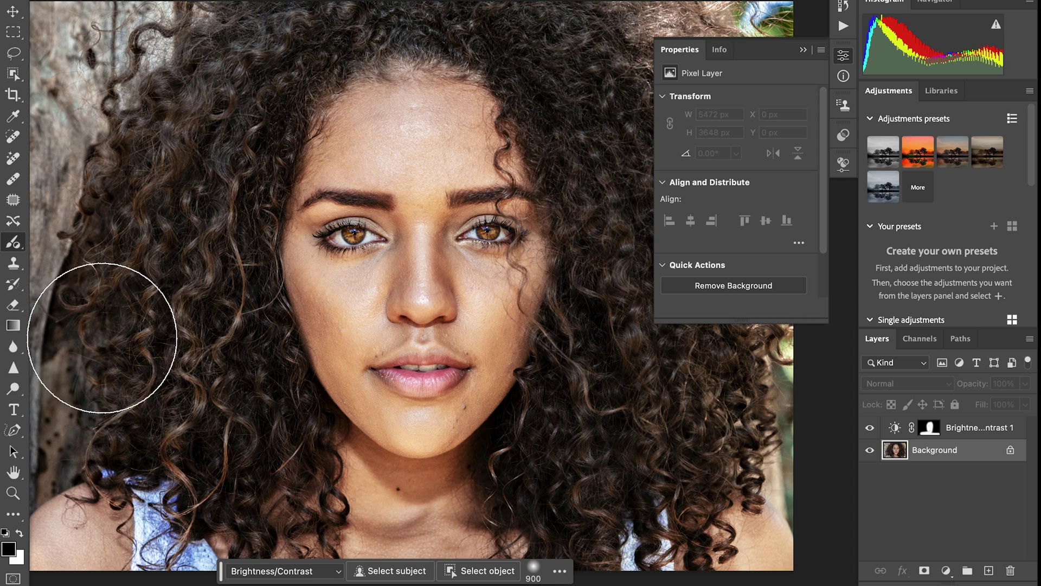
mouse_move(135, 302)
mouse_down()
mouse_move(186, 174)
mouse_move(302, 51)
mouse_move(565, 104)
mouse_move(674, 523)
mouse_move(848, 488)
mouse_move(727, 5)
mouse_move(6, 0)
mouse_move(105, 337)
mouse_move(163, 391)
mouse_move(209, 51)
mouse_move(233, 86)
mouse_up()
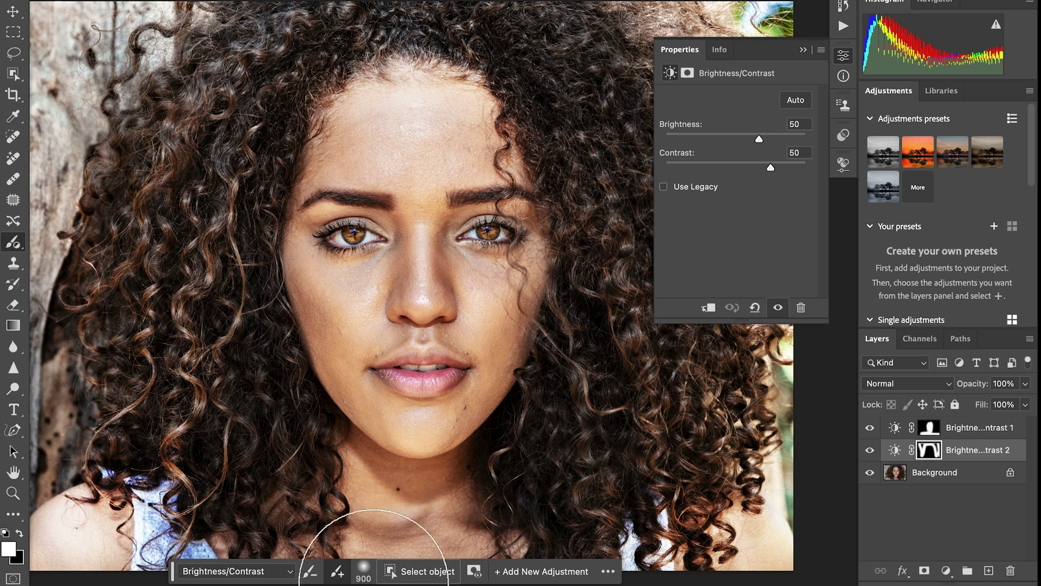
- Change the hair and surroundings adjustment to Levels, with the shadow input at 31 and the midtones at 1.09
click(278, 578)
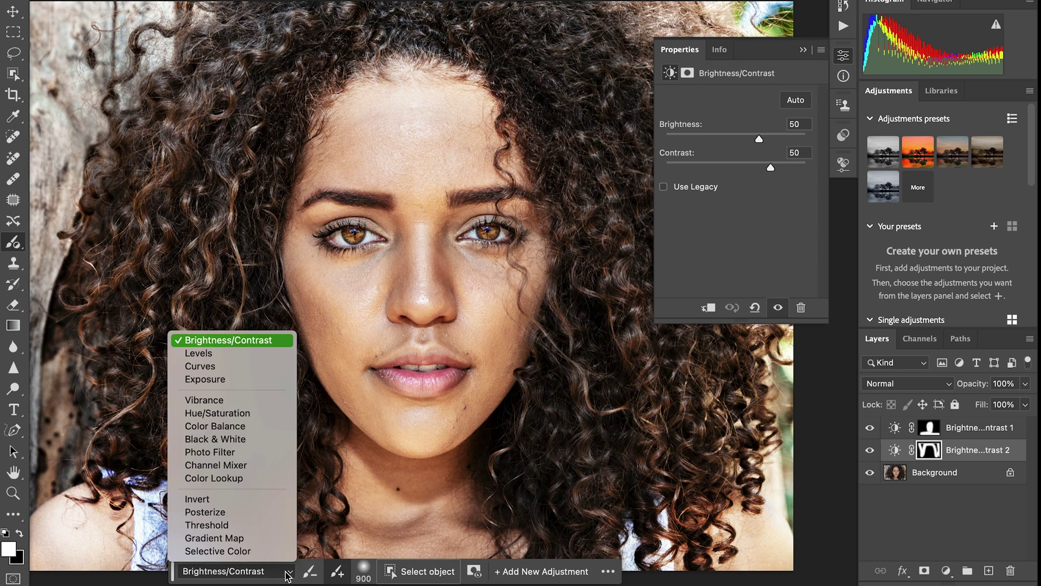
click(220, 361)
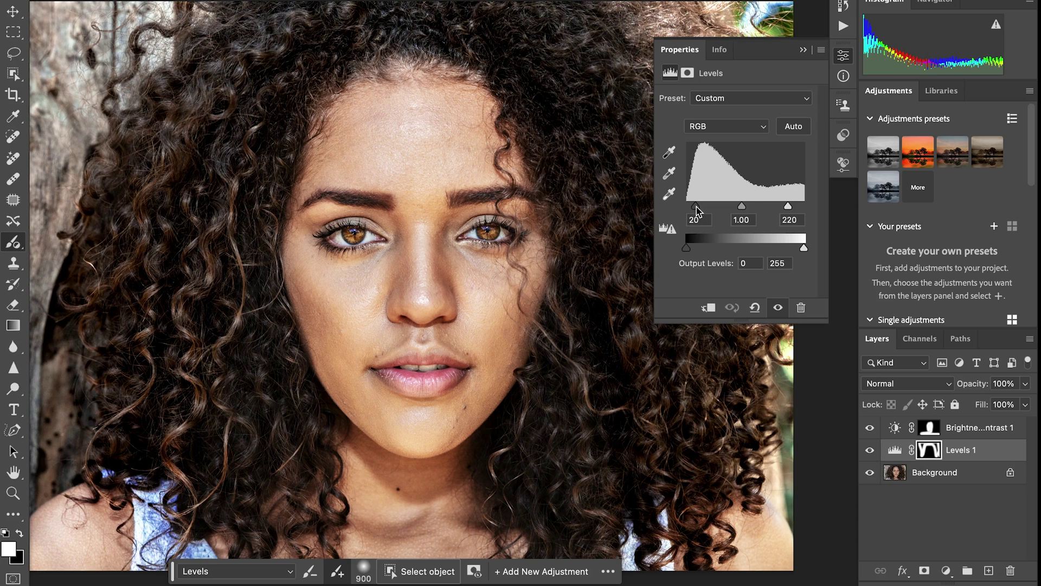
drag(696, 207, 703, 207)
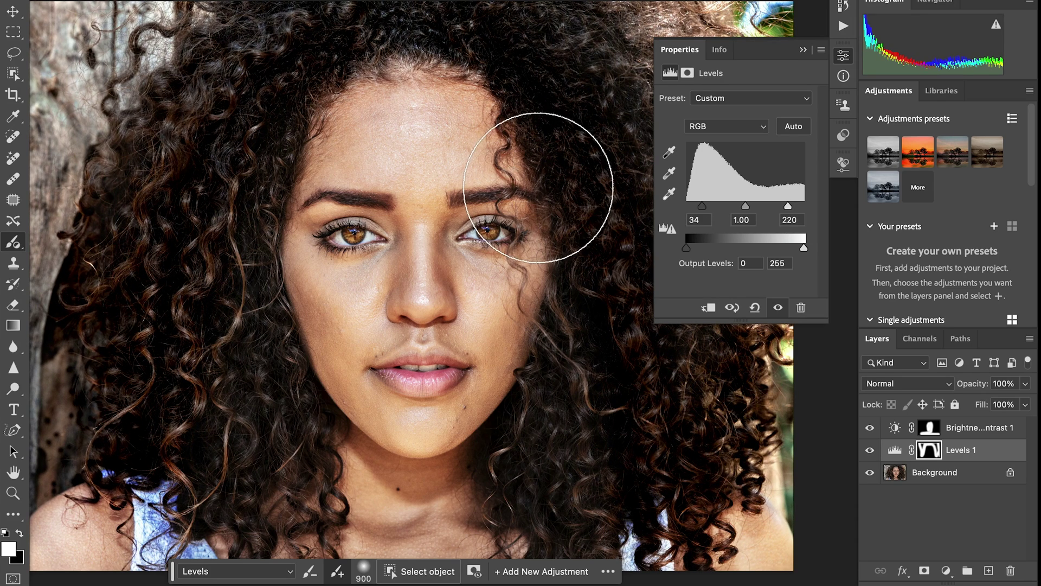
key(ctrl+minus)
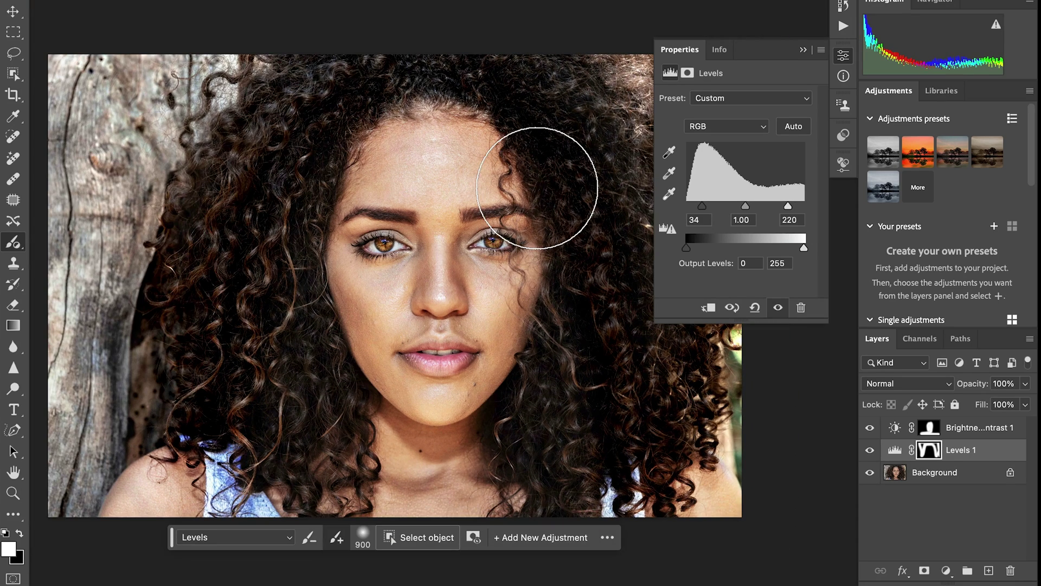
drag(702, 207, 742, 208)
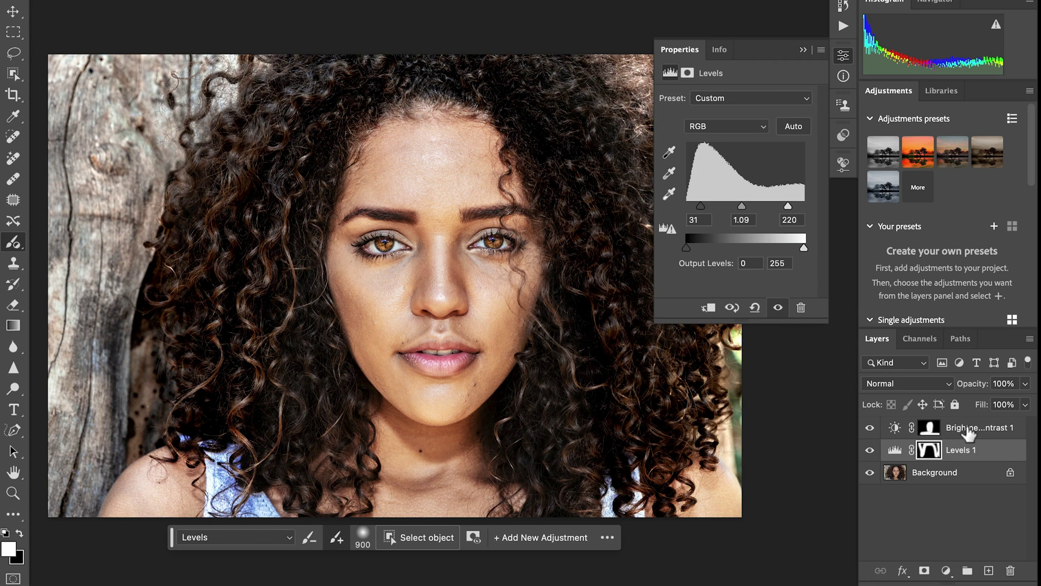
- Set the face's Brightness/Contrast adjustment to a brightness of -7 and compare the portrait with and without its adjustment layers
click(733, 139)
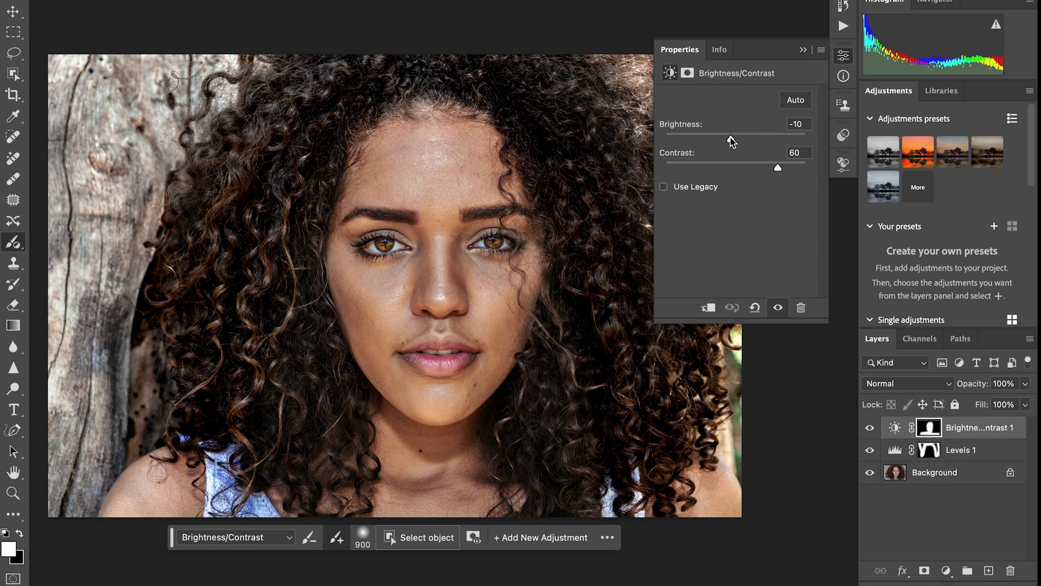
drag(735, 141, 734, 140)
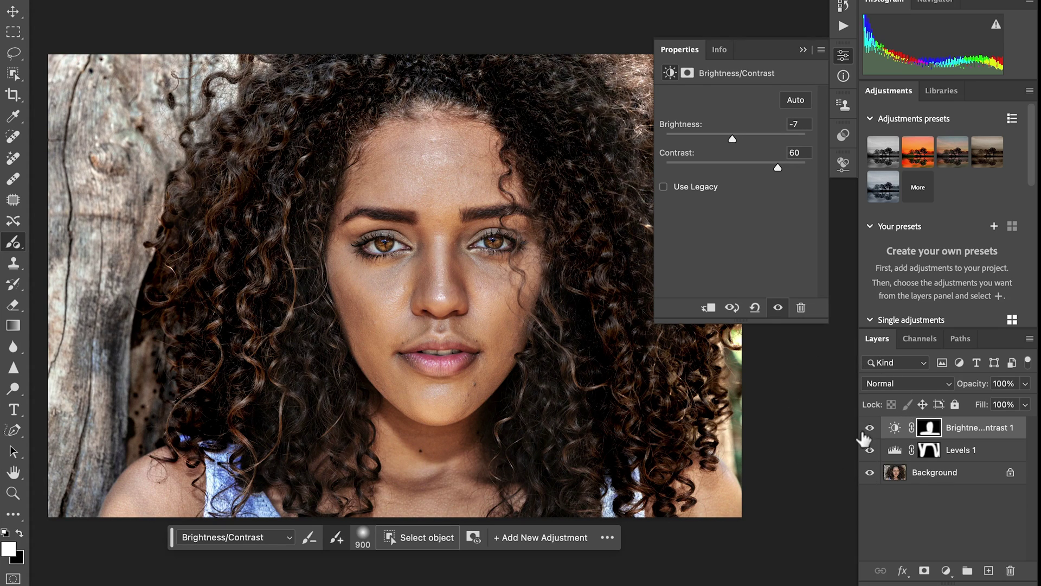
click(875, 456)
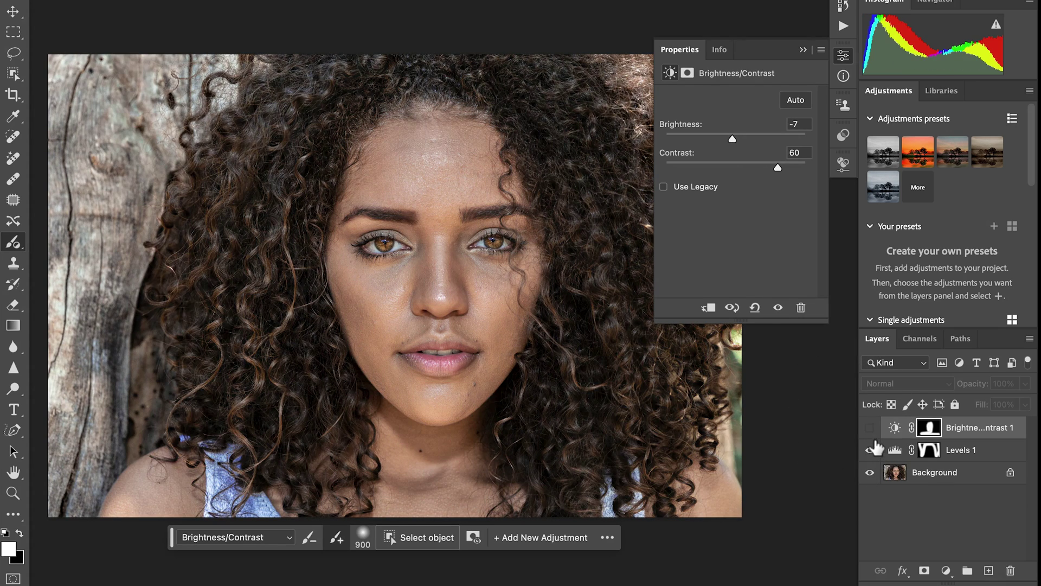
click(872, 429)
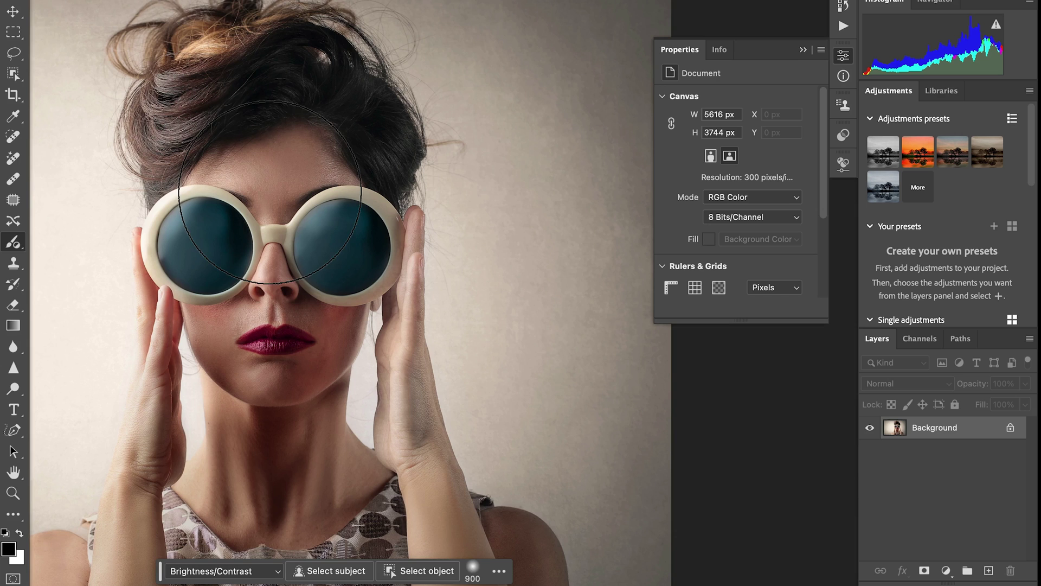
- In the sunglasses portrait, paint a Brightness/Contrast adjustment over both lenses with the Adjustment Brush Tool at size 500
scroll(269, 190, up, 2)
mouse_move(269, 190)
mouse_down()
mouse_move(298, 202)
mouse_move(458, 214)
mouse_move(447, 214)
mouse_up()
key(bracketleft)
key(bracketleft)
key(bracketleft)
key(bracketleft)
key(bracketleft)
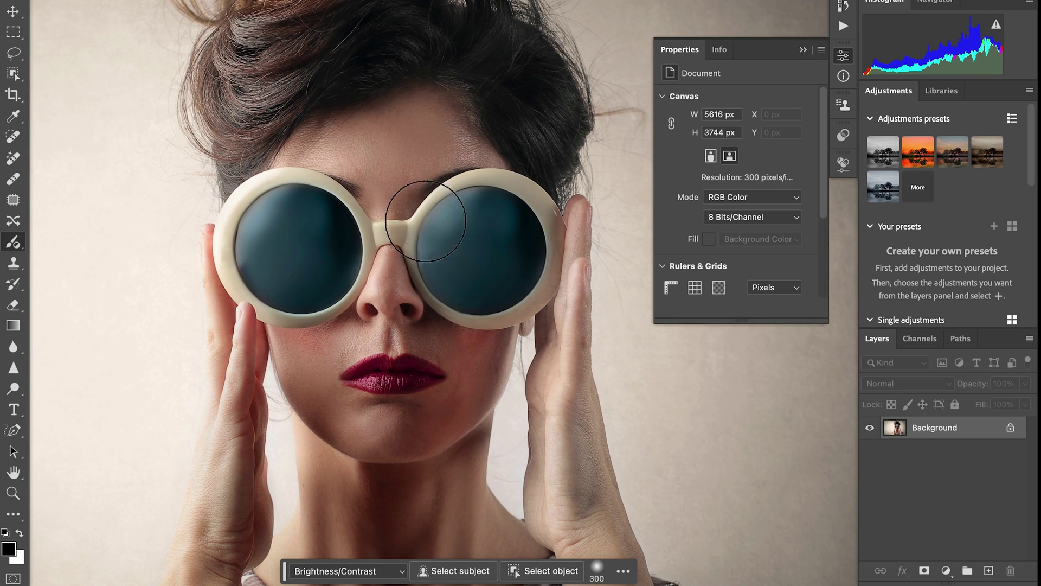
key(bracketright)
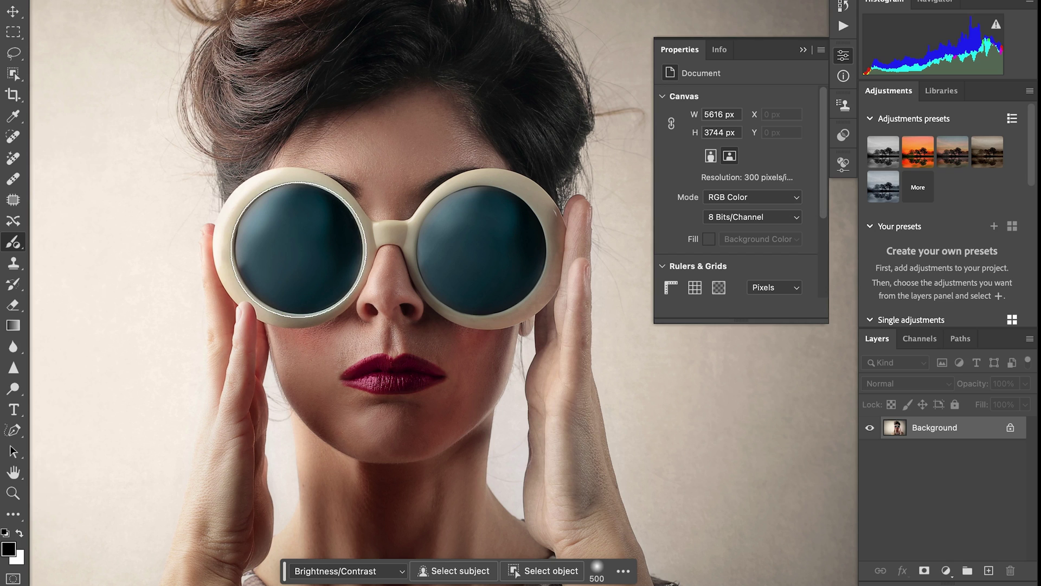
click(303, 246)
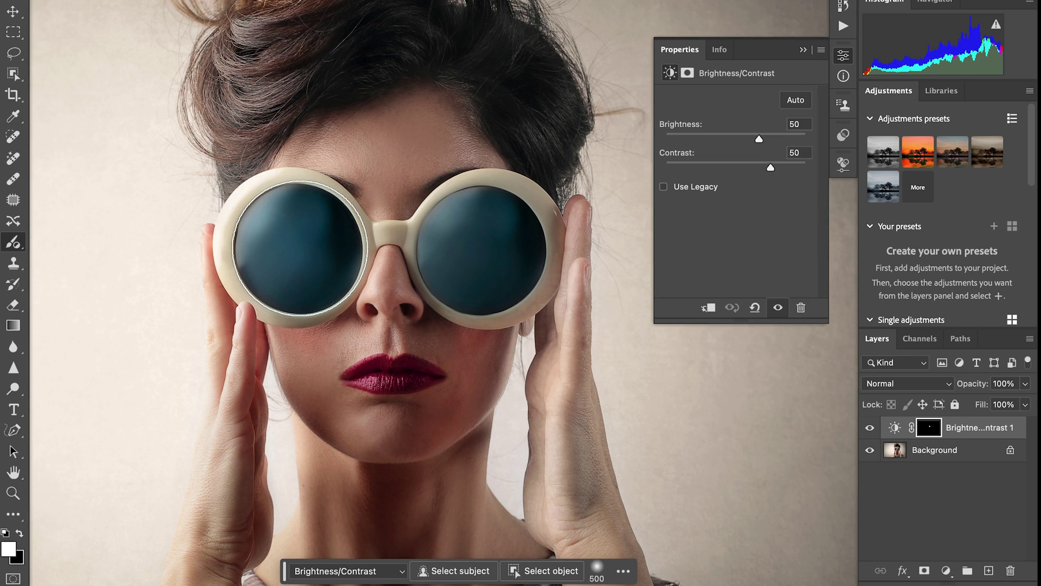
click(480, 250)
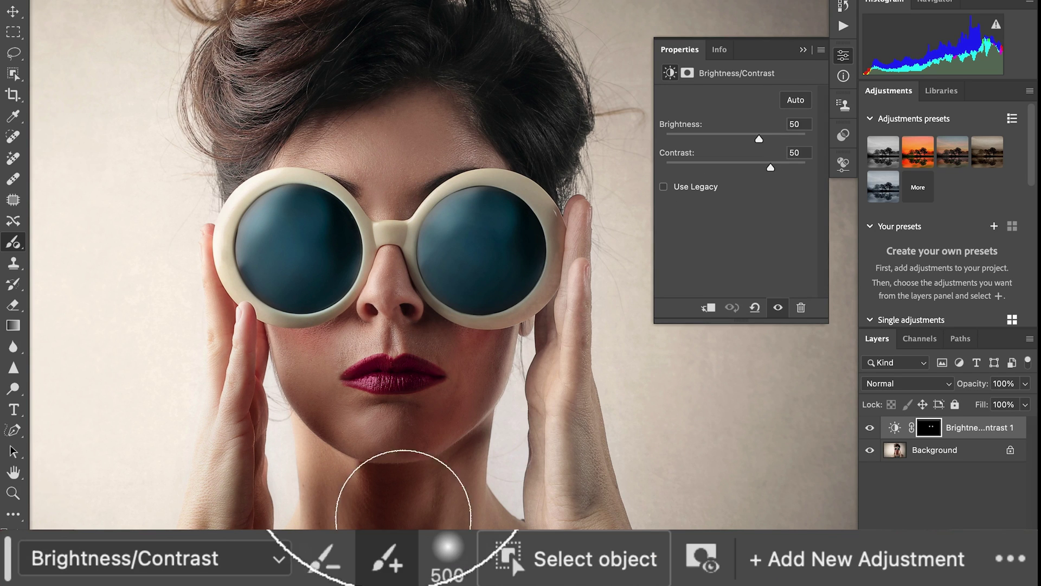
- Change the lens adjustment to Hue/Saturation and tint the lenses purple with hue +41 and saturation +64
click(193, 561)
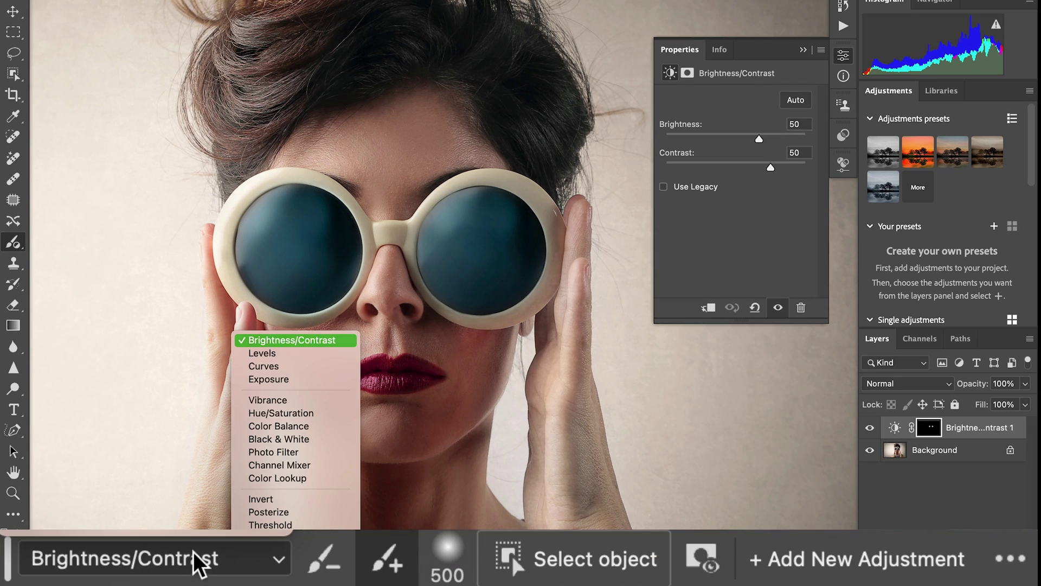
click(309, 414)
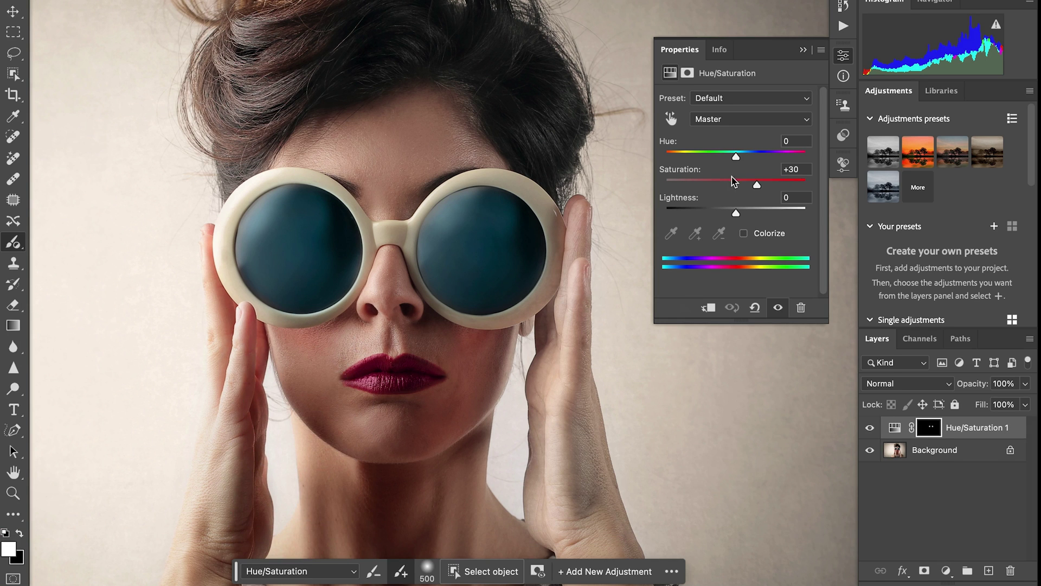
drag(725, 157, 804, 187)
drag(736, 140, 801, 140)
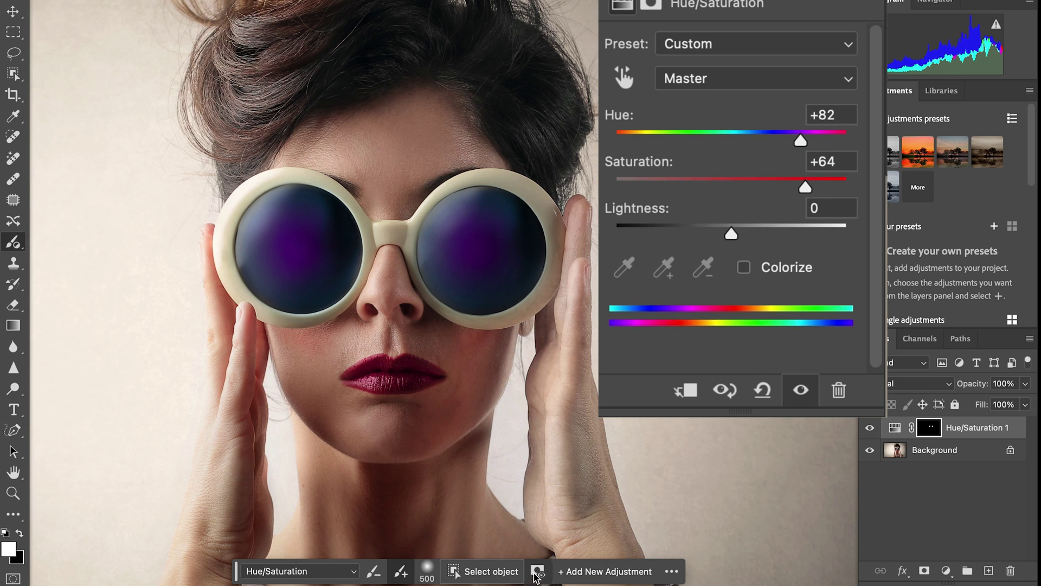
drag(681, 142, 778, 140)
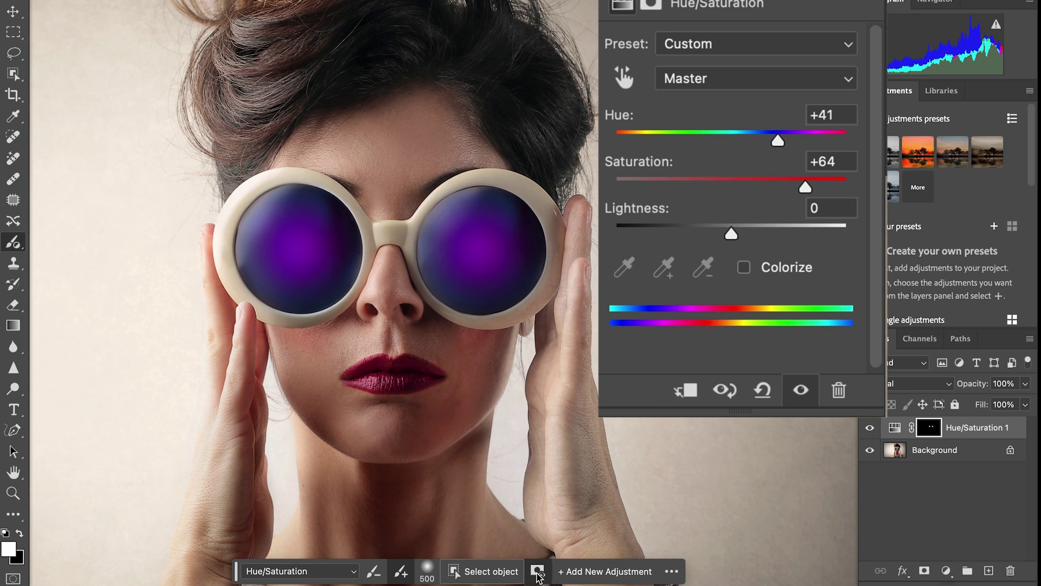
- Turn the lenses green by setting the Hue/Saturation adjustment's hue to -102, saturation to +68 and lightness to +8
drag(659, 144, 797, 135)
drag(810, 188, 812, 193)
drag(757, 156, 687, 157)
click(538, 571)
drag(737, 215, 742, 216)
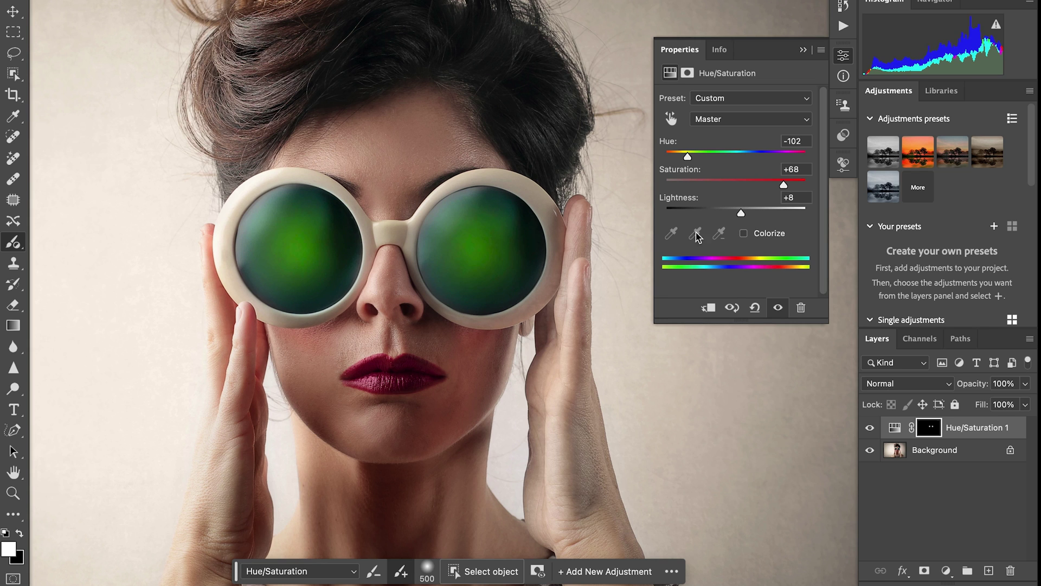
- Reduce the brush size to 100 and start painting a separate Hue/Saturation adjustment over the lips from the Background layer
key(bracketleft)
key(bracketleft)
key(bracketleft)
key(bracketleft)
click(979, 457)
click(388, 376)
mouse_move(388, 376)
mouse_down()
mouse_move(359, 381)
mouse_move(404, 384)
mouse_up()
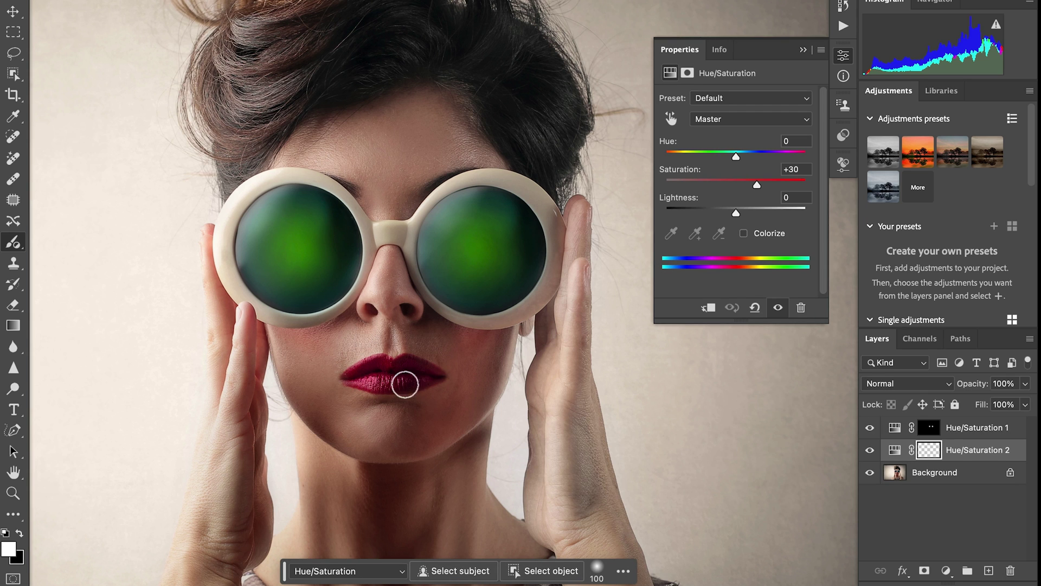
- Continue painting the lips with the brush at size 80 and set their adjustment's hue to -10
key(bracketleft)
key(bracketleft)
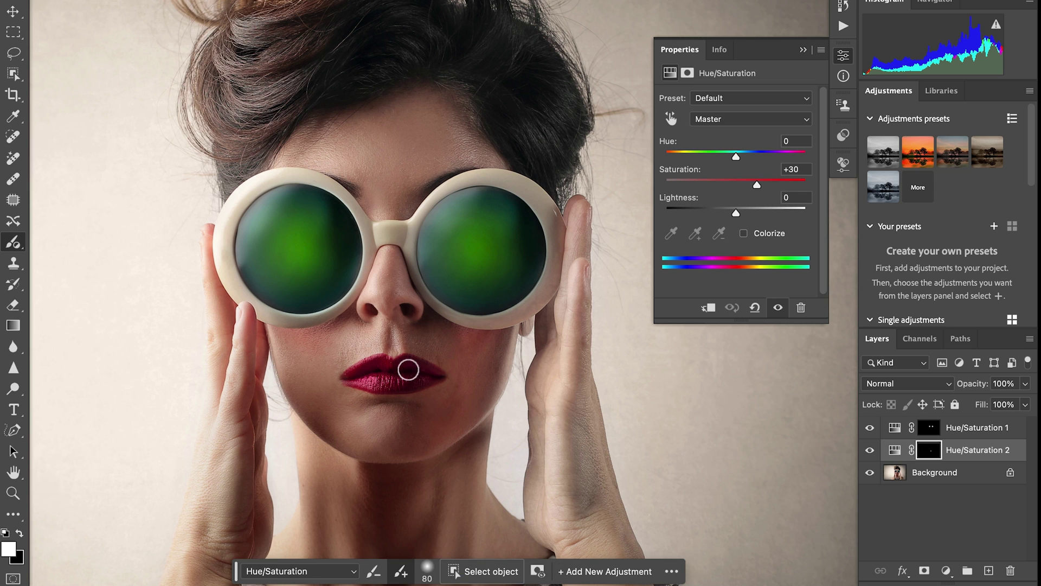
mouse_move(415, 372)
mouse_down()
mouse_move(426, 374)
mouse_move(390, 379)
mouse_move(422, 382)
mouse_move(405, 369)
mouse_up()
mouse_move(725, 156)
mouse_down()
mouse_move(705, 158)
mouse_move(752, 159)
mouse_move(728, 158)
mouse_up()
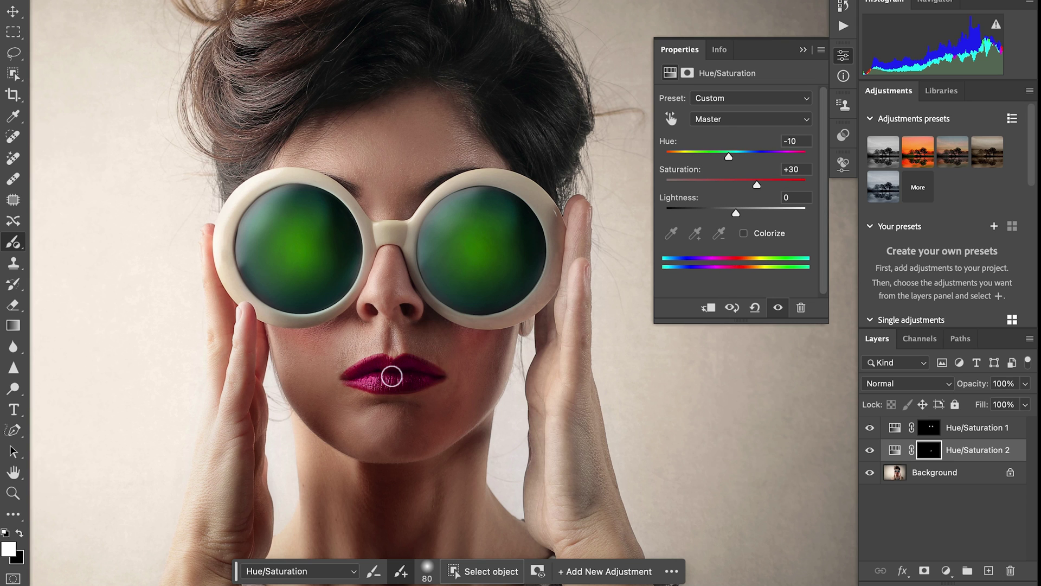
- Refine the painted lip area with the brush reduced to size 60
key(ctrl+plus)
key(bracketleft)
key(bracketleft)
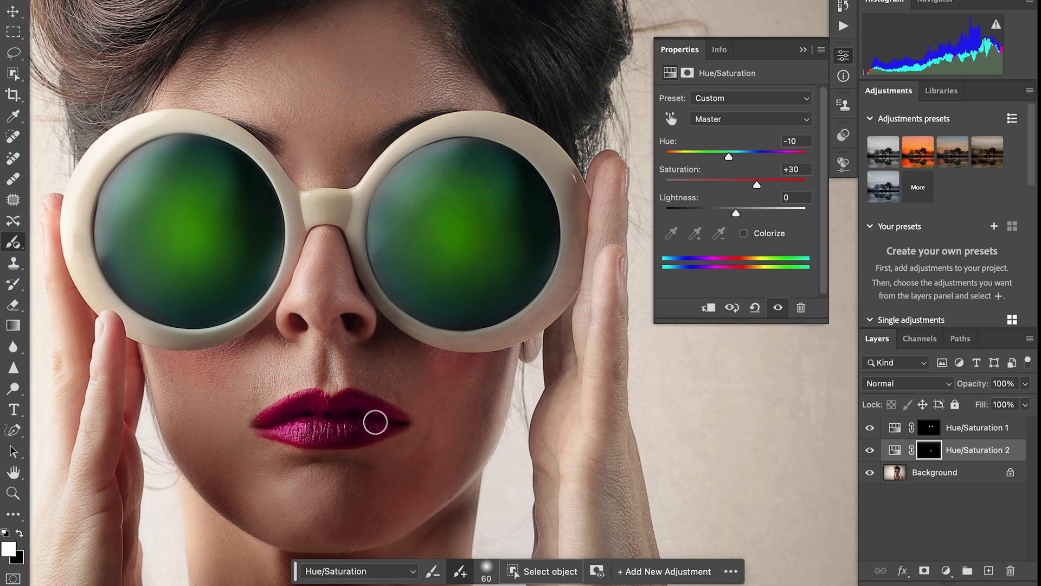
- Try Levels as the lip adjustment, with the shadow input at 19
click(388, 571)
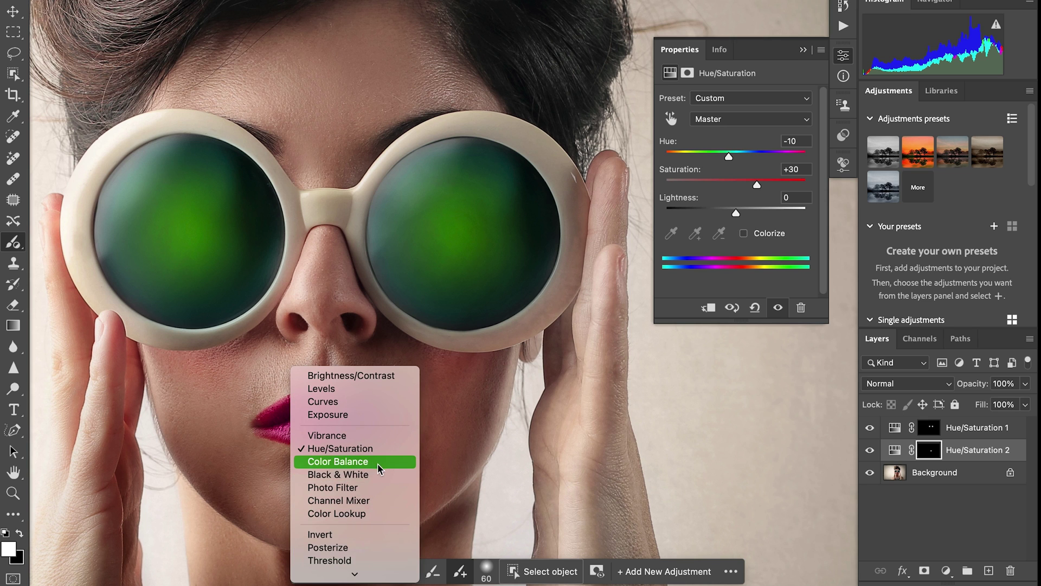
scroll(378, 463, down, 1)
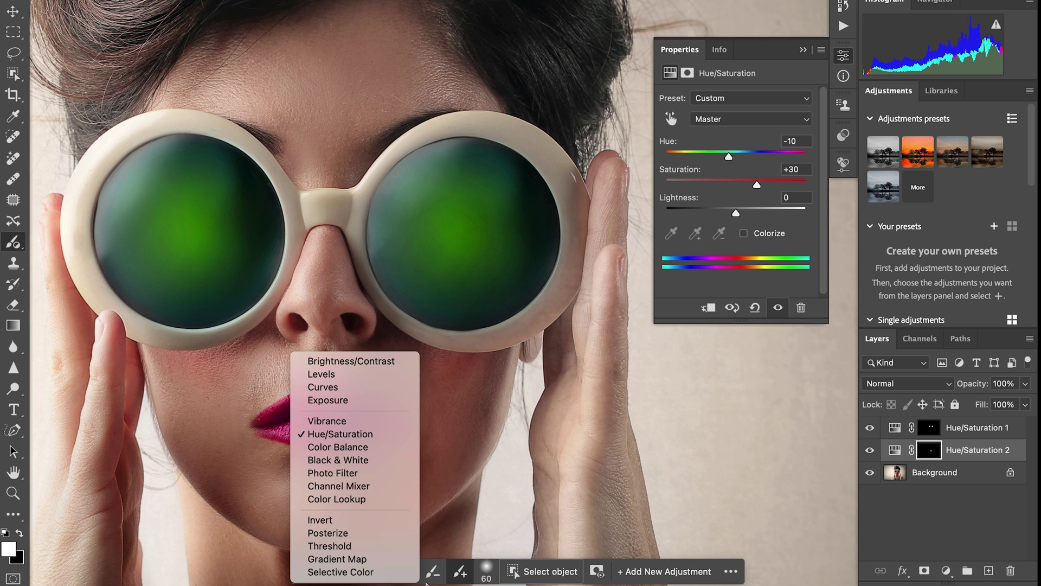
click(337, 374)
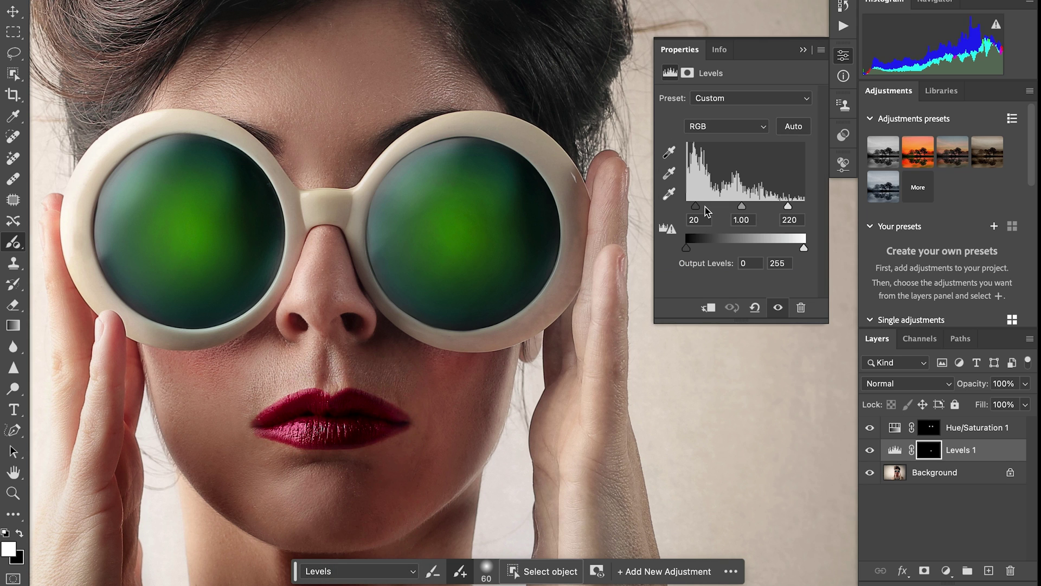
drag(695, 206, 695, 206)
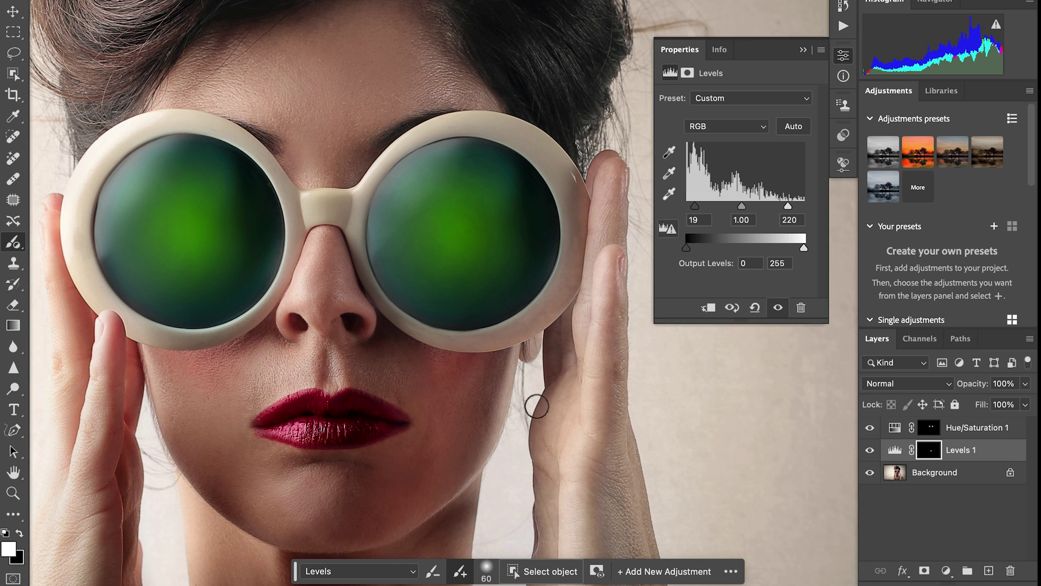
- Change the lip adjustment to Curves and look over the other available adjustment types
click(408, 573)
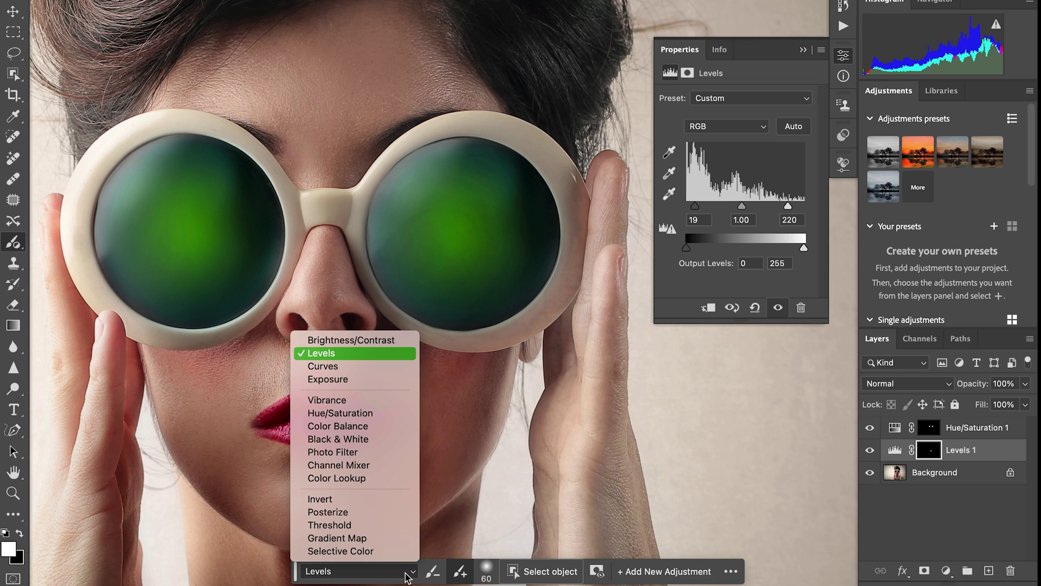
click(371, 365)
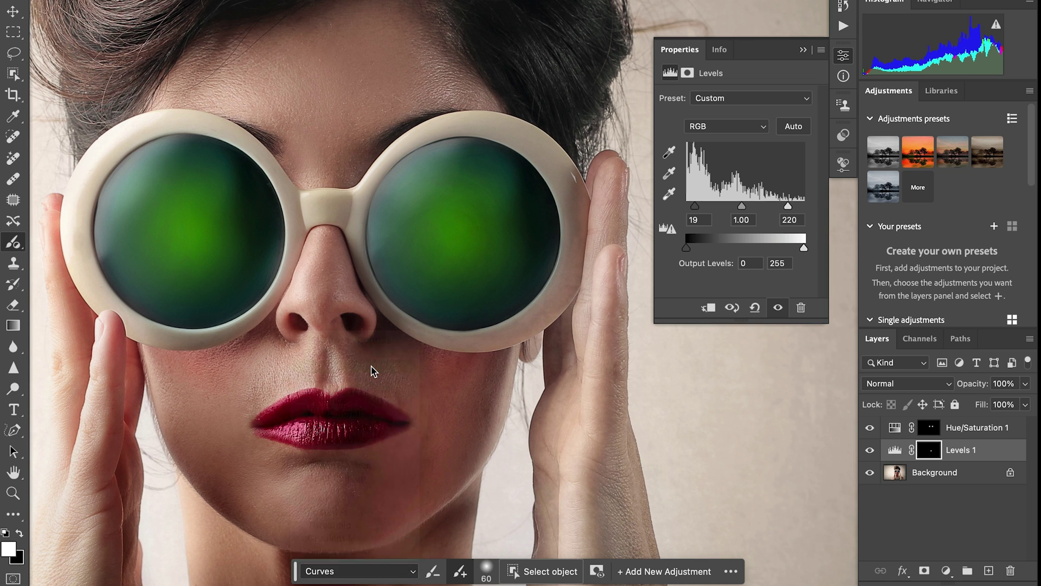
click(398, 577)
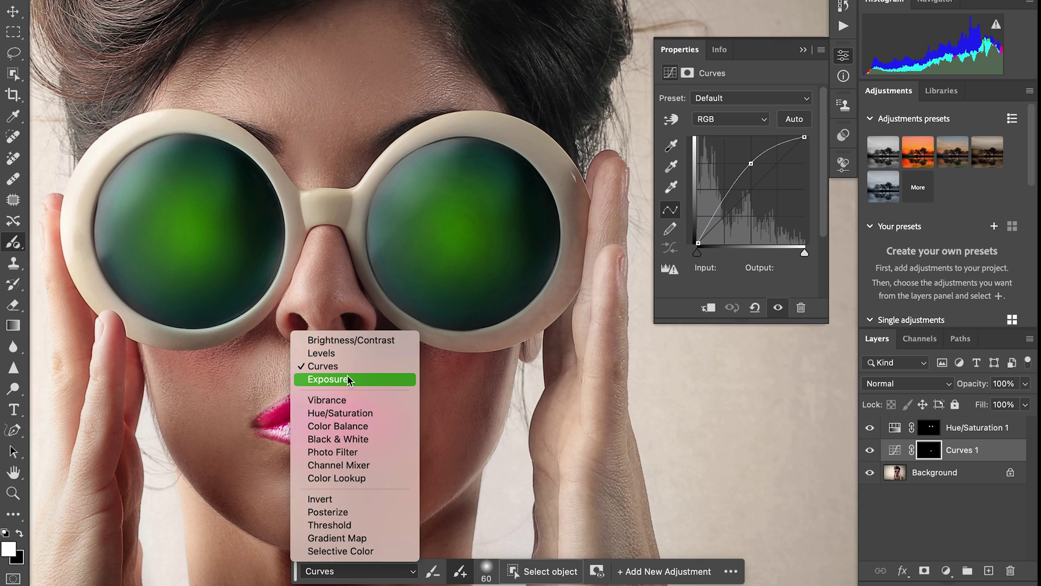
click(572, 365)
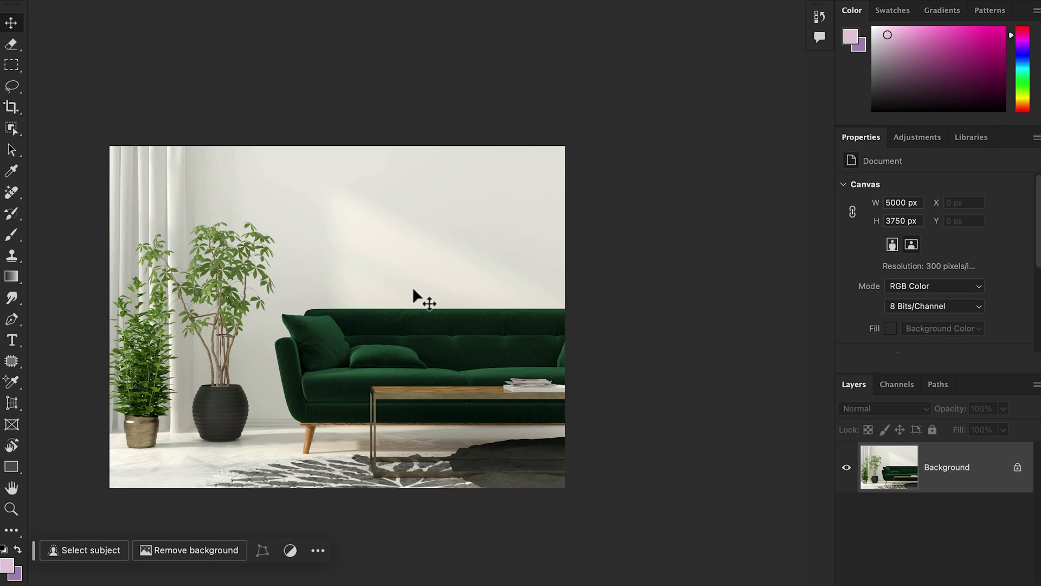
- Extend the green sofa image's canvas to its right and above, and fill the new area with Generative Expand using no prompt
key(z)
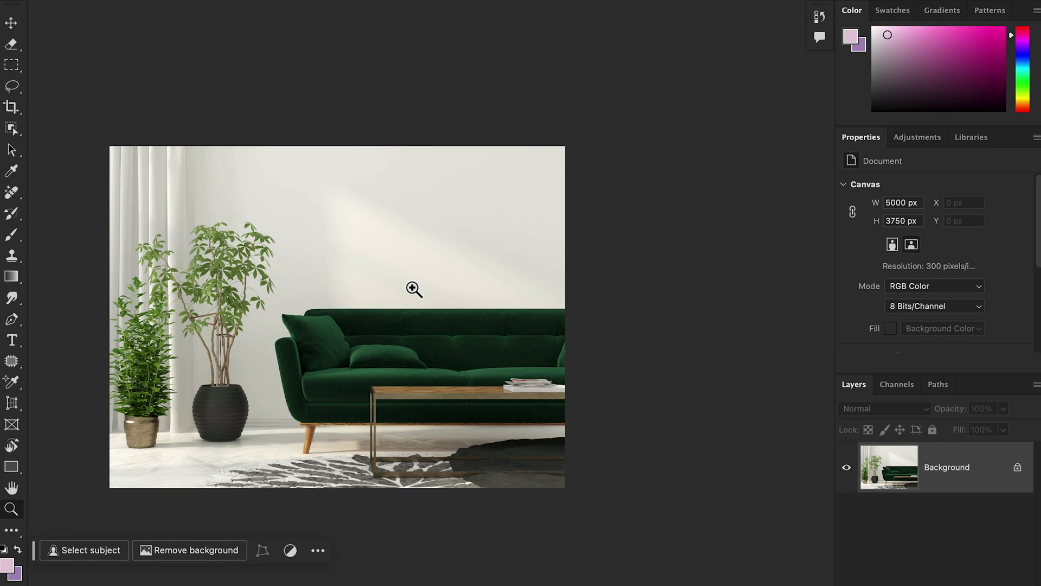
click(11, 107)
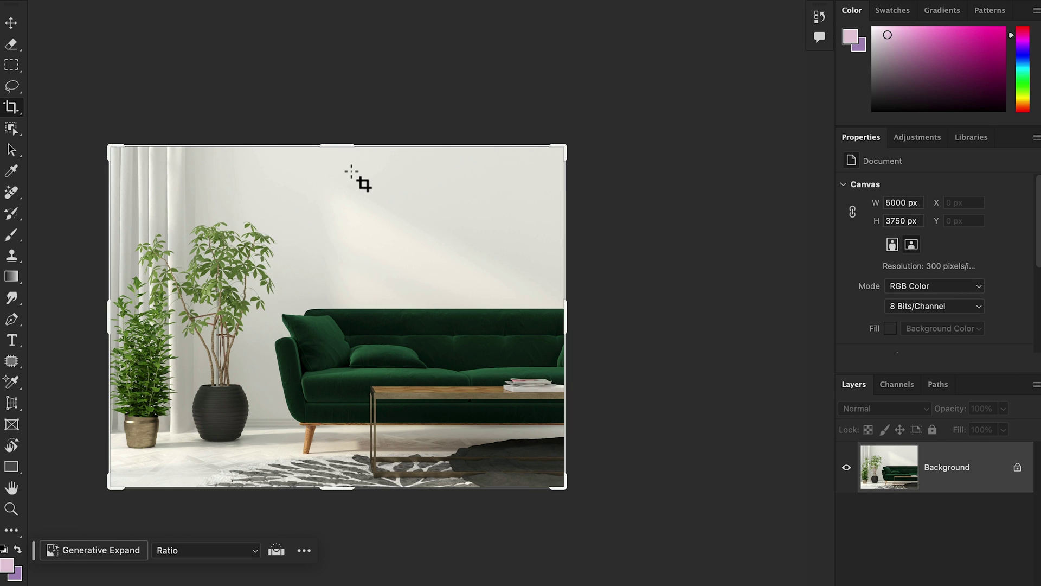
drag(563, 157, 709, 157)
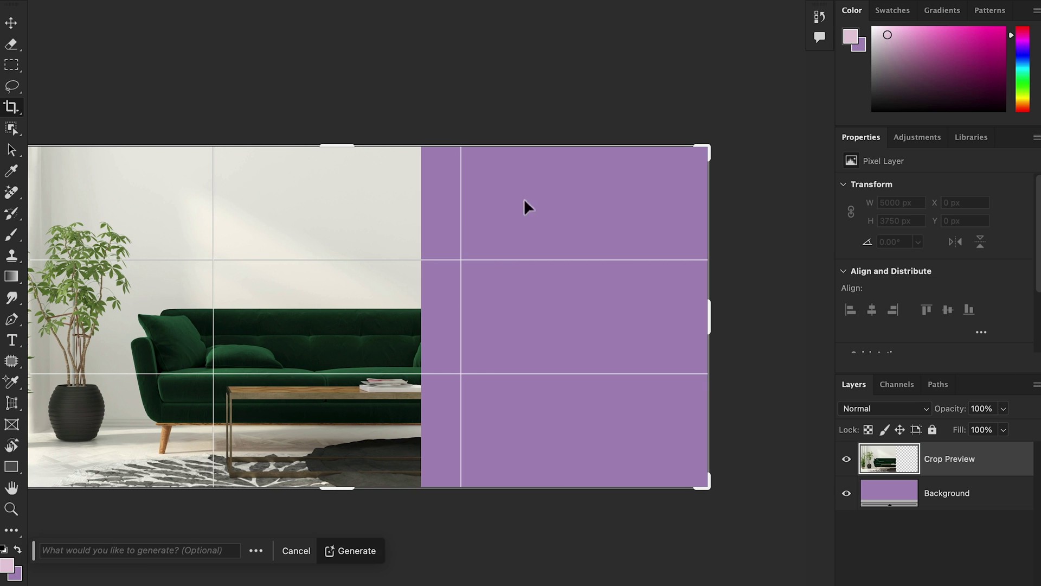
drag(460, 209, 537, 213)
drag(430, 145, 431, 103)
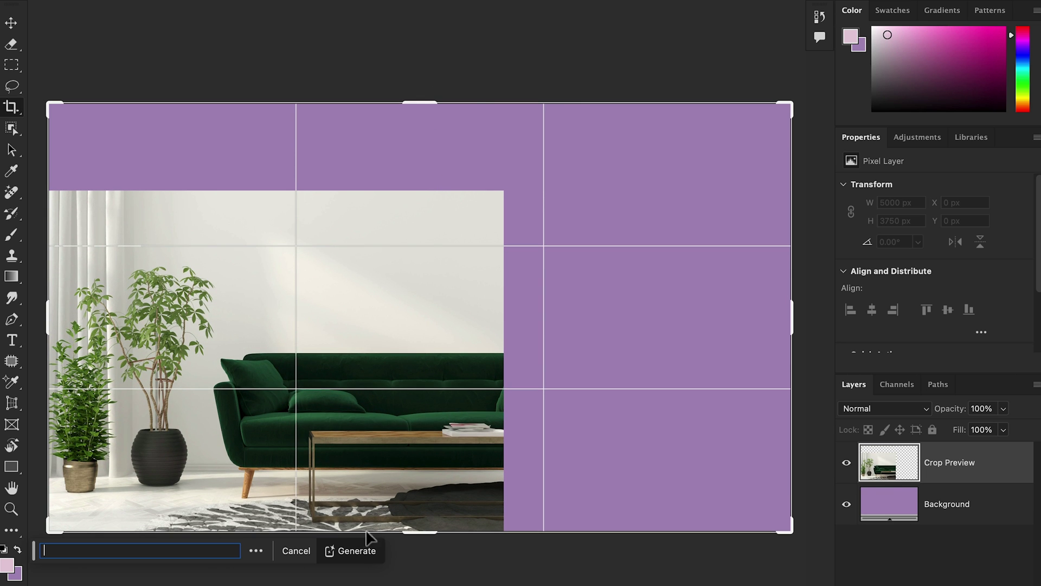
click(355, 551)
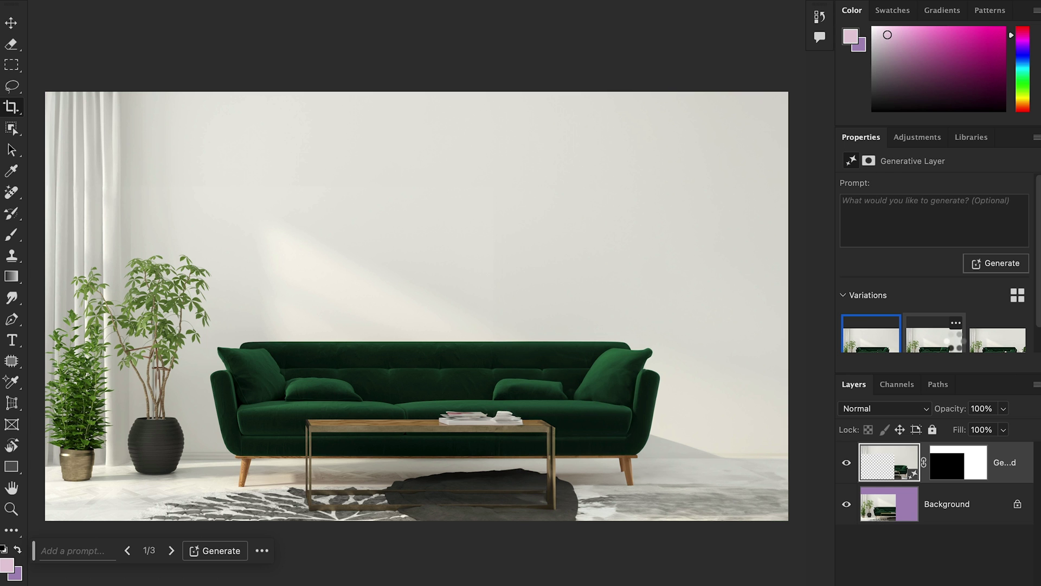
- Switch the expanded sofa image to its second and third generated variations
click(934, 339)
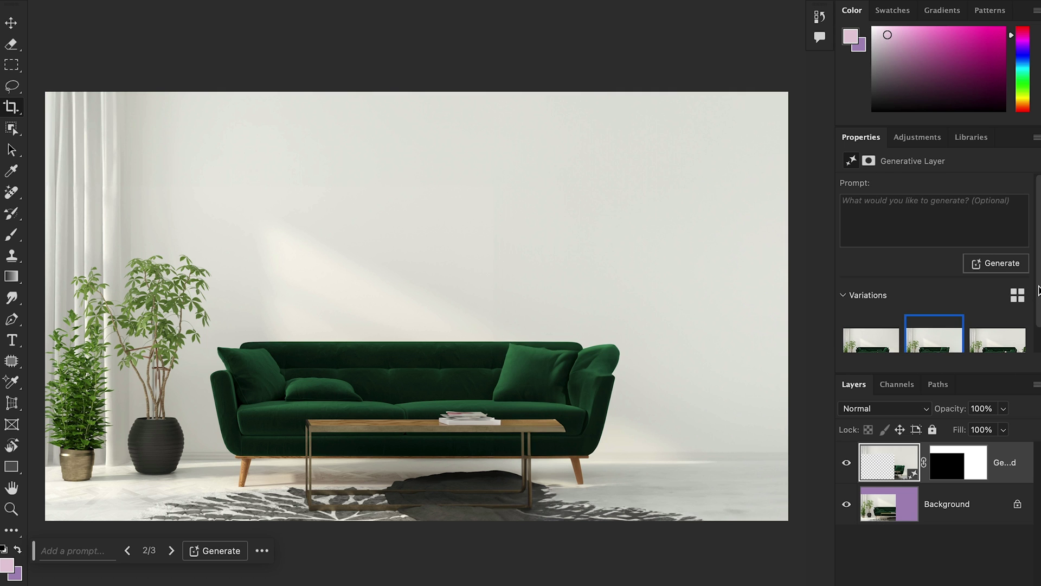
scroll(1025, 303, down, 1)
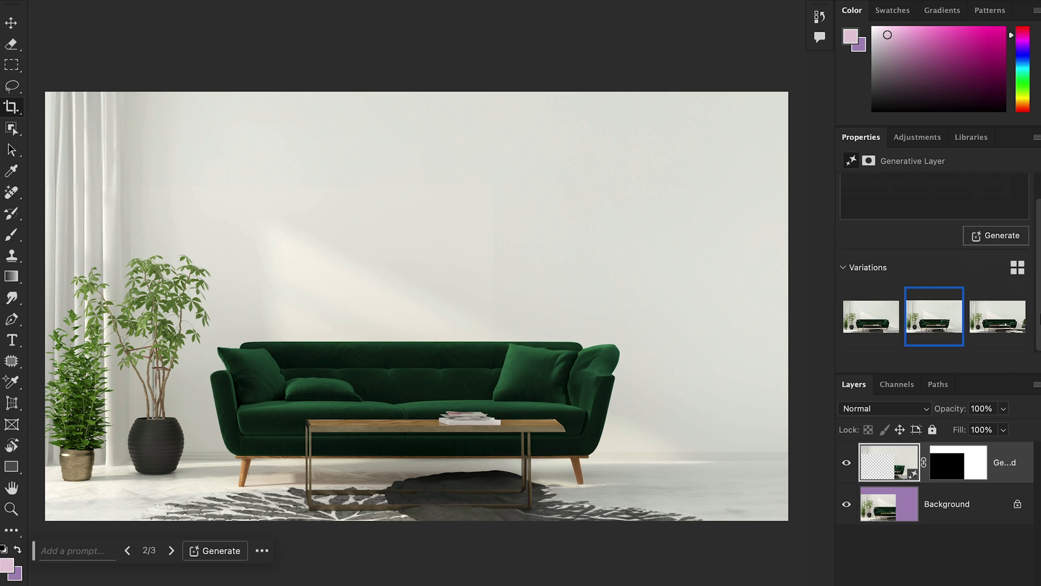
click(1003, 331)
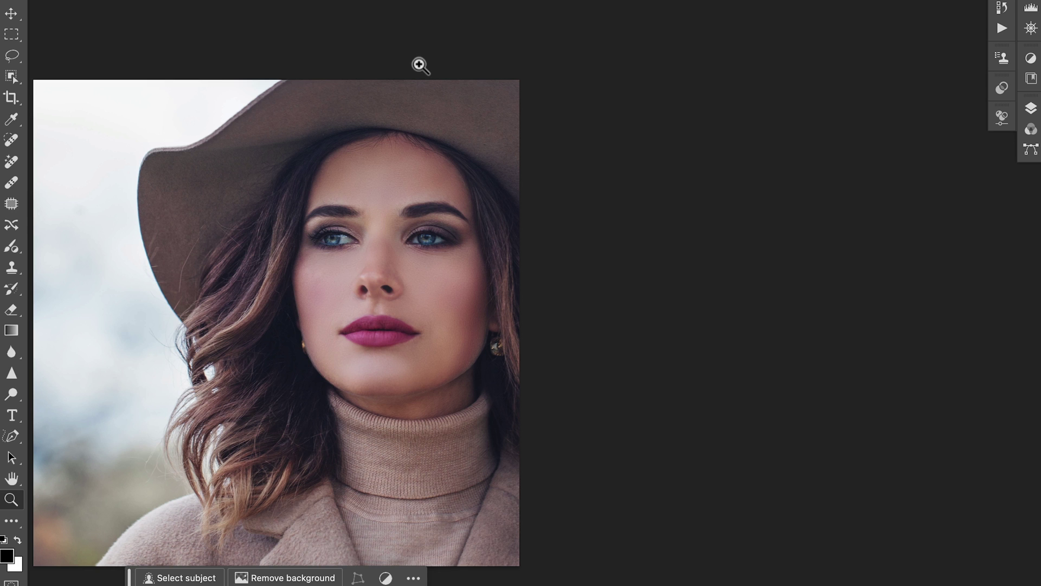
- Expand the hat portrait's canvas to its right and above, and generate the missing hat, hair and background without a prompt
key(v)
click(10, 97)
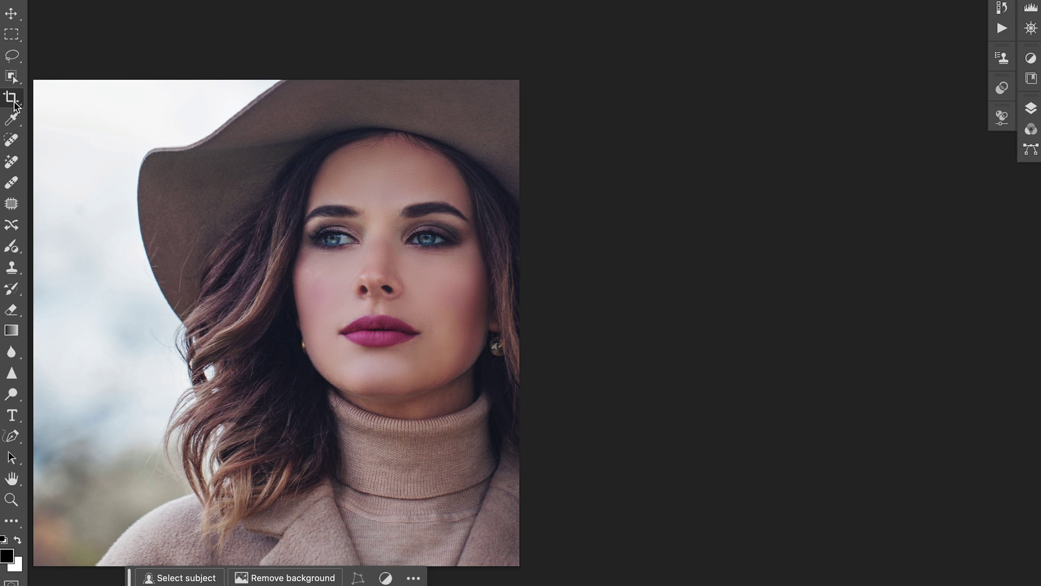
drag(525, 340, 685, 340)
drag(505, 309, 672, 341)
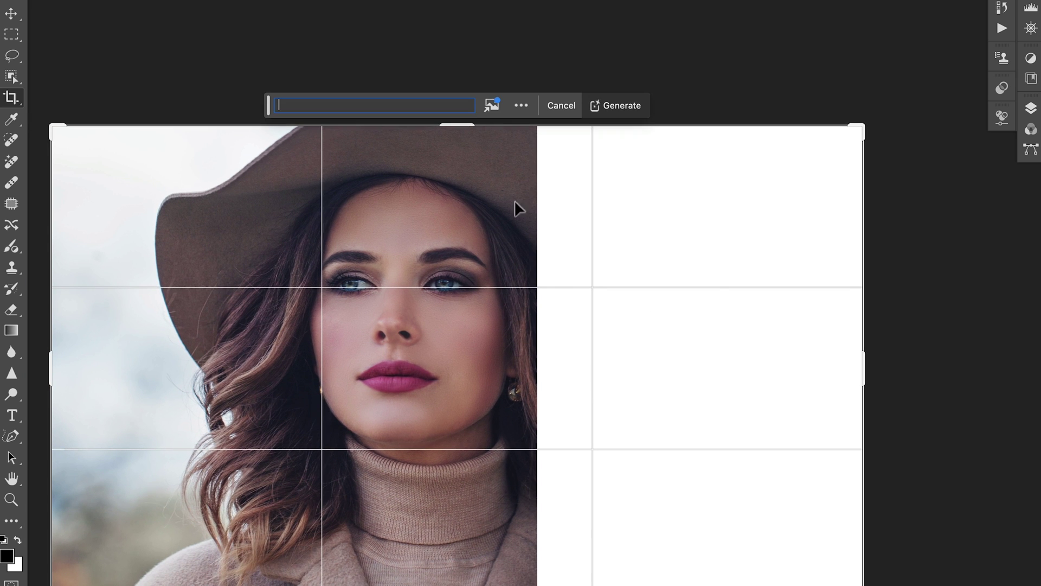
drag(466, 132, 456, 35)
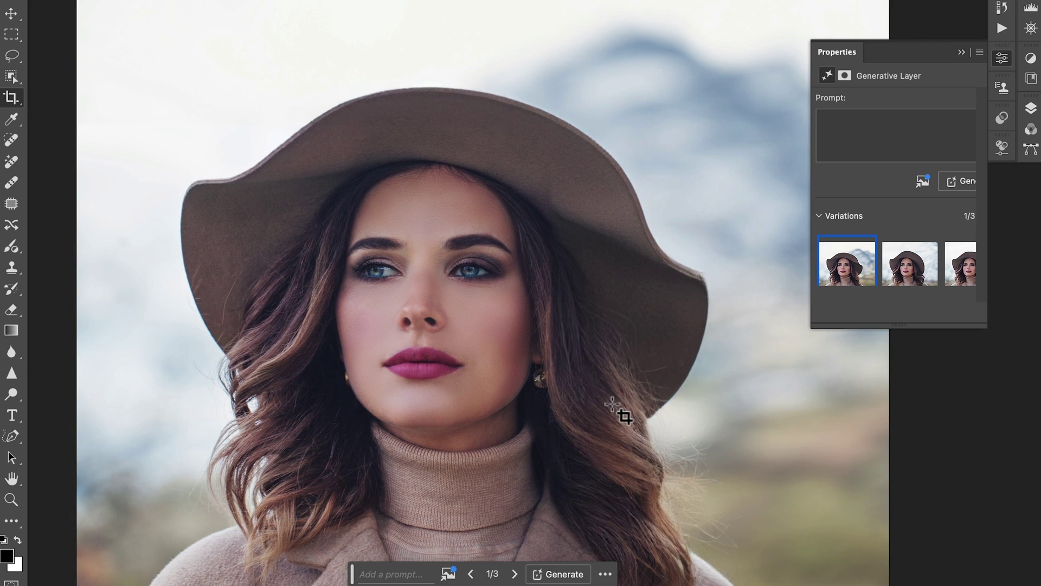
- Compare the second and third variations of the expanded hat portrait, leaving the third one selected
key(ctrl+0)
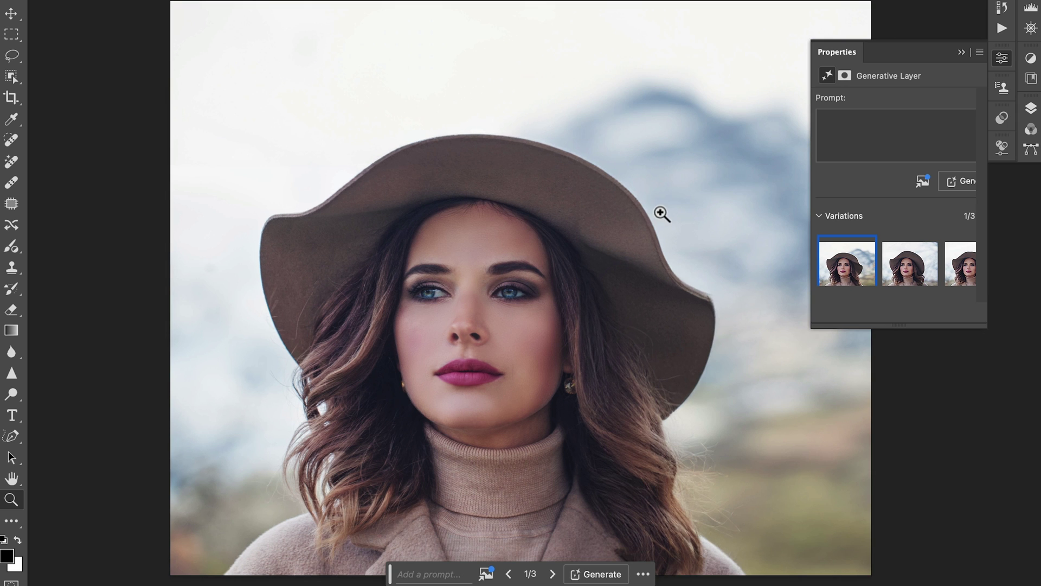
click(904, 268)
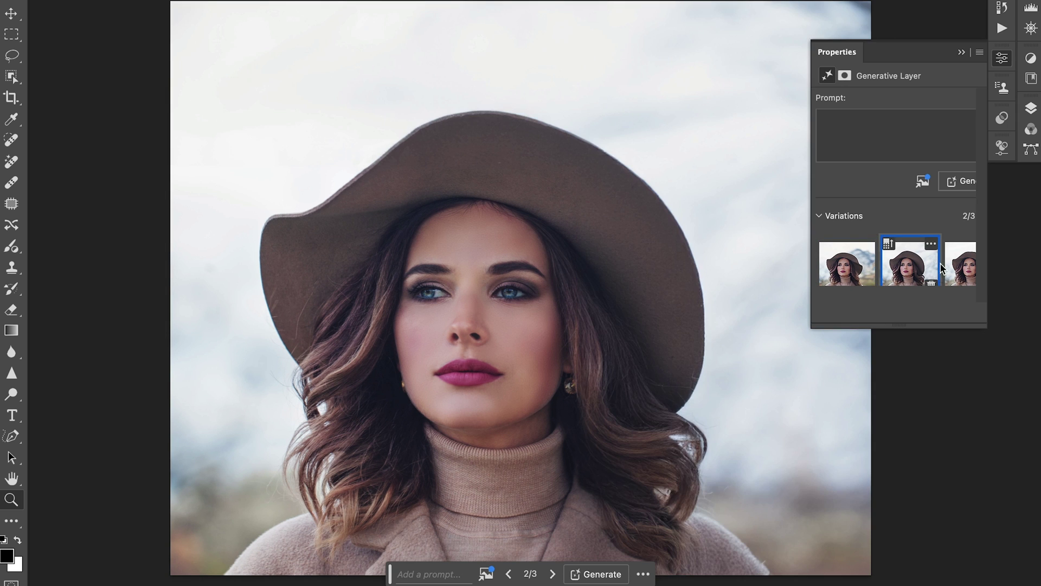
click(962, 269)
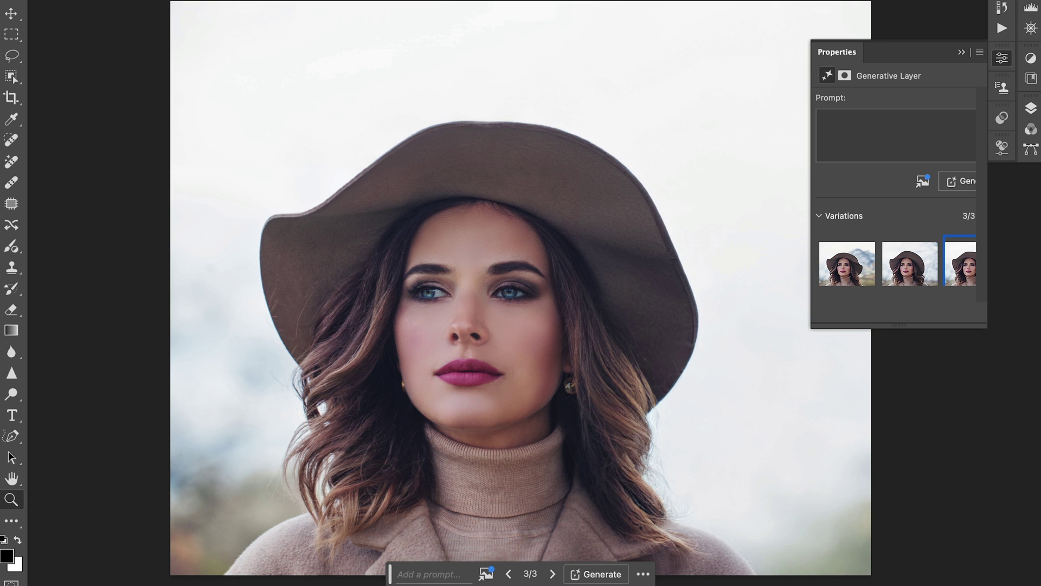
- Open the family photo AdobeStock_392252028.jpeg and fit it with free space around it
key(super+o)
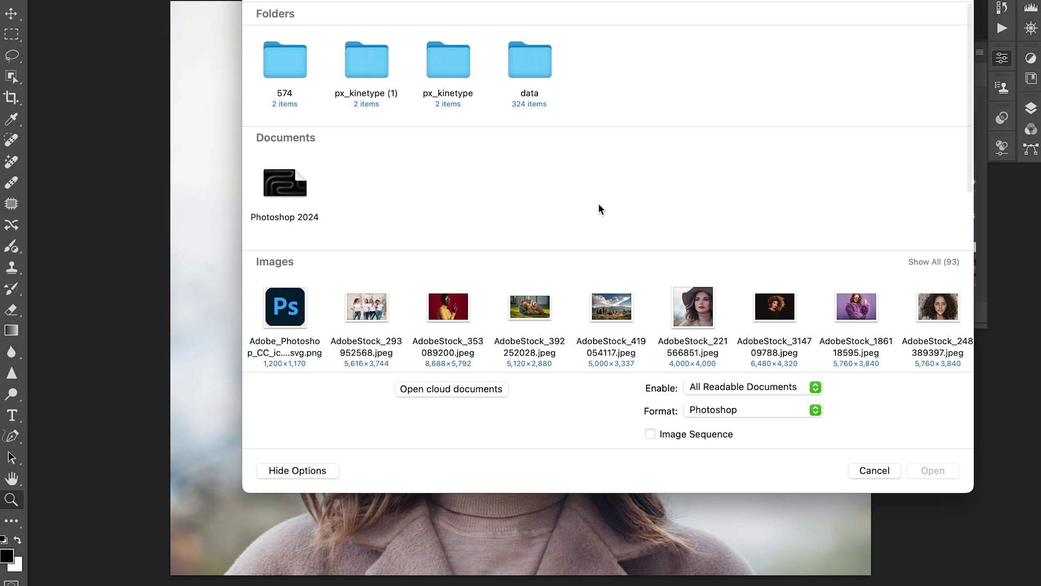
double_click(534, 312)
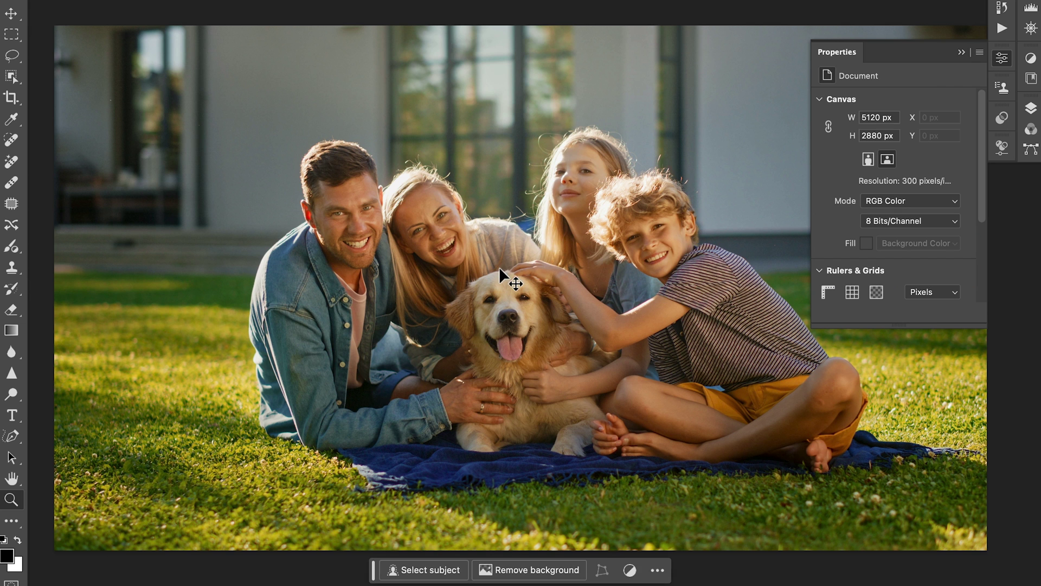
key(super+minus)
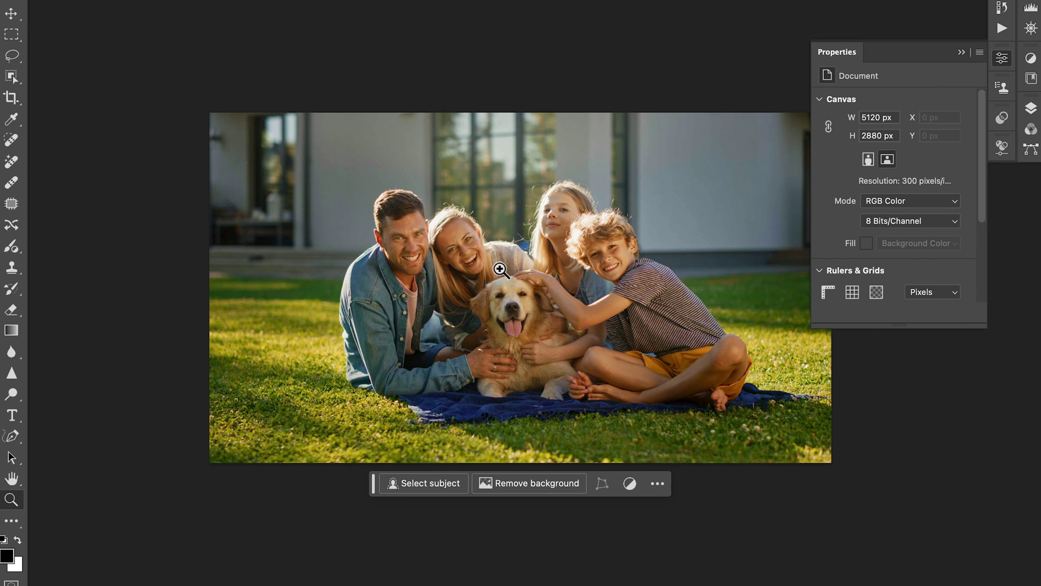
- Extend the family photo's canvas above and below the image and fill it with Generative Expand using no prompt
key(c)
scroll(500, 269, right, 5)
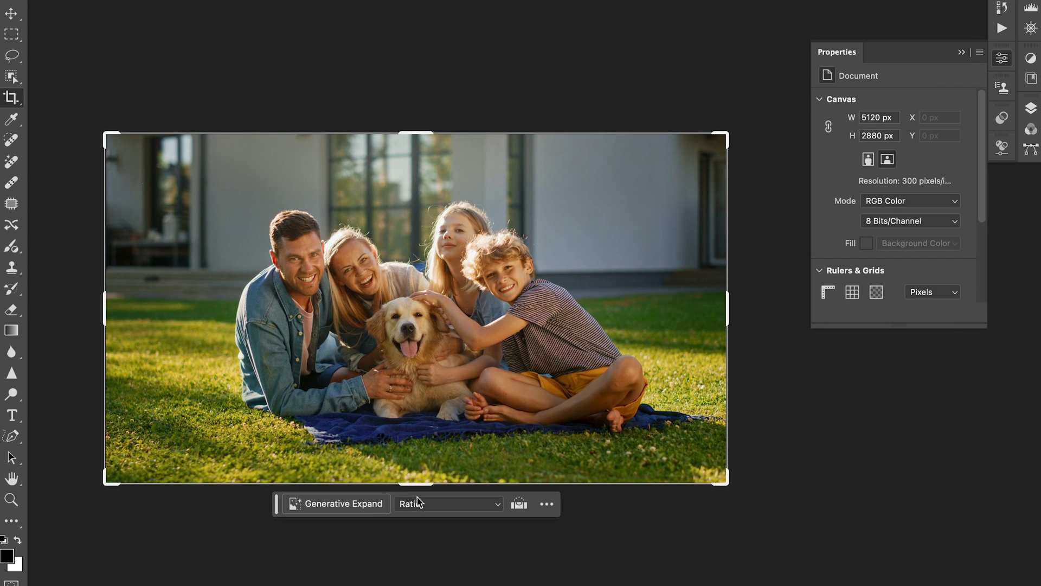
drag(420, 491, 425, 573)
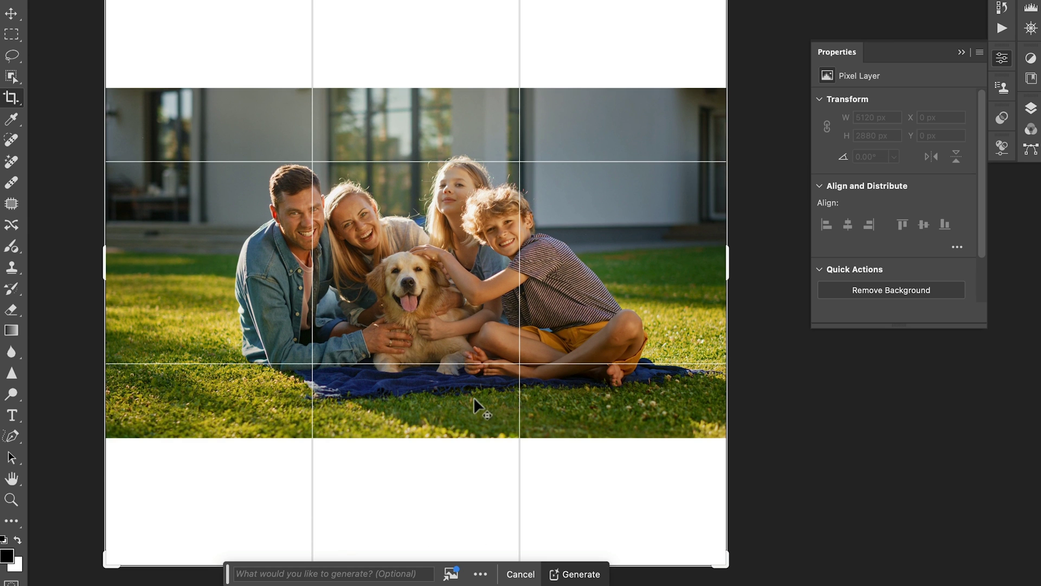
key(Return)
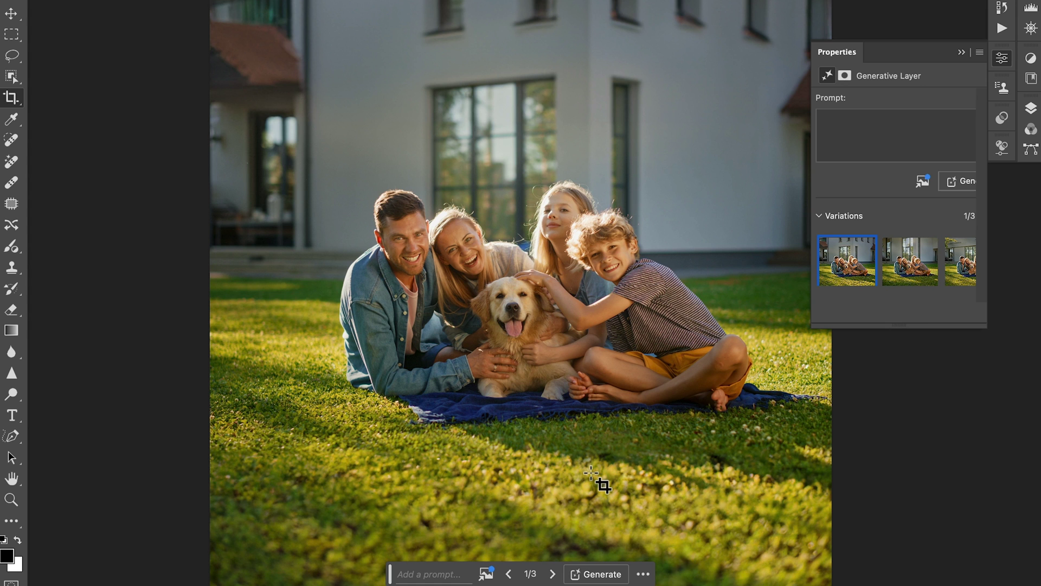
- View the second variation of the expanded family photo, then switch to the third one
click(912, 268)
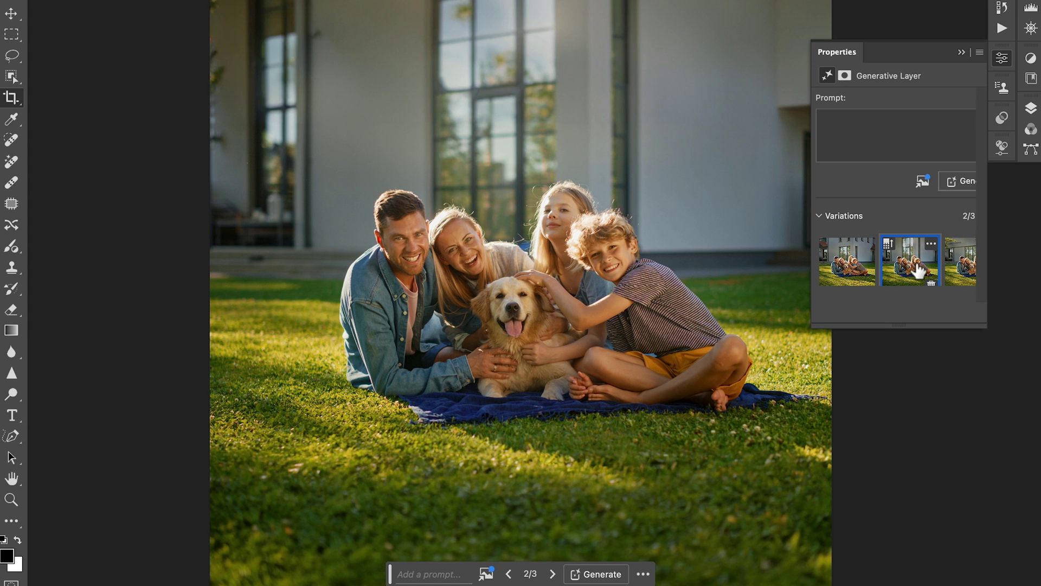
click(554, 344)
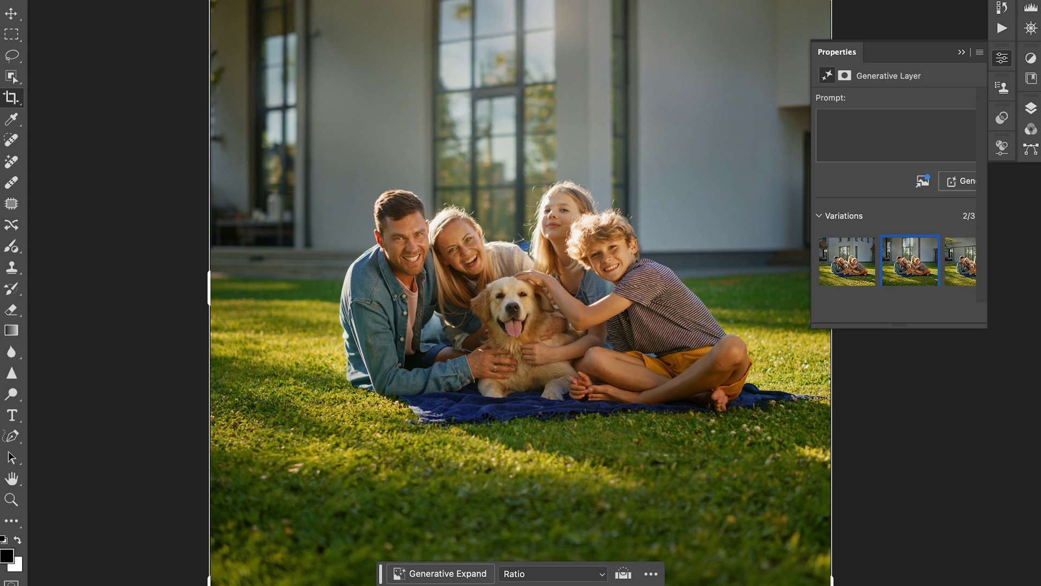
key(z)
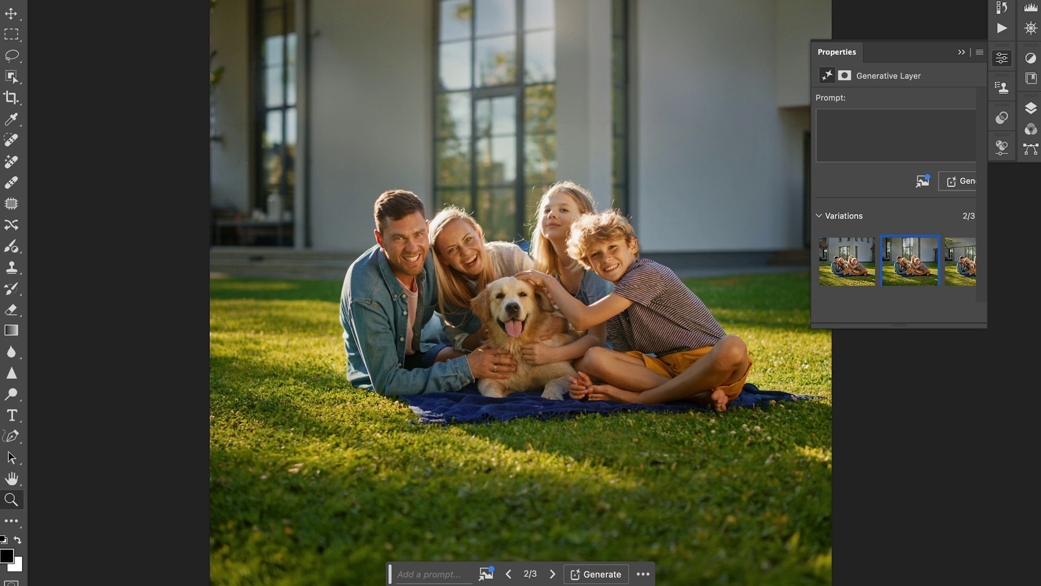
key(ctrl+minus)
click(961, 267)
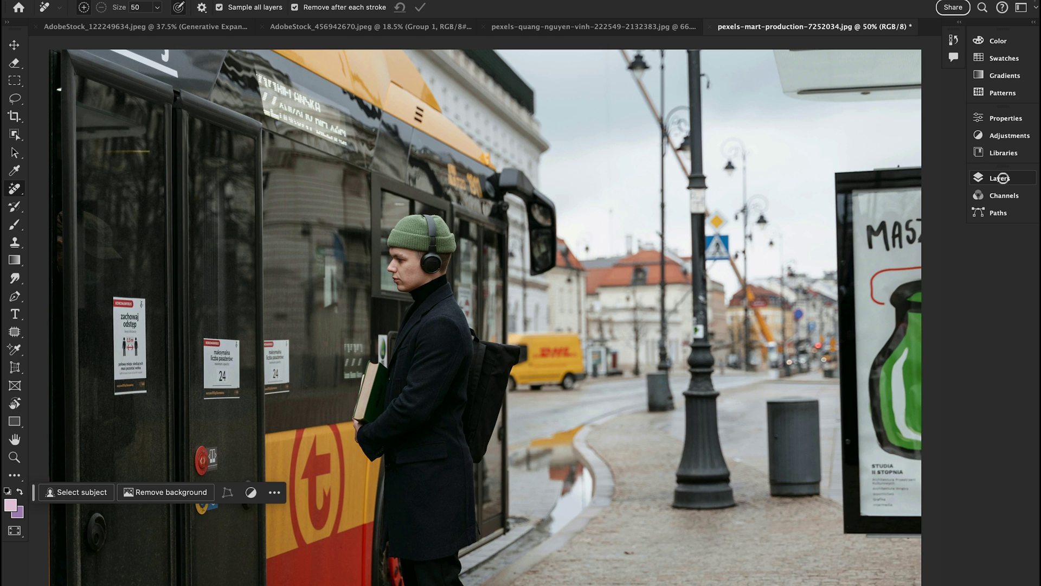
- Convert the Background layer of the bus street photo to a smart object
click(1004, 180)
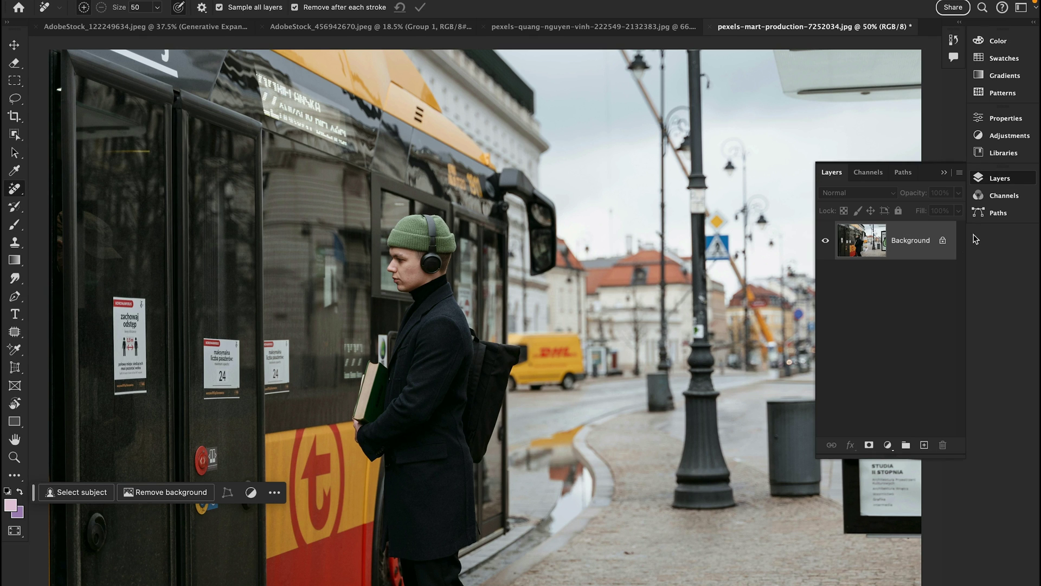
right_click(927, 251)
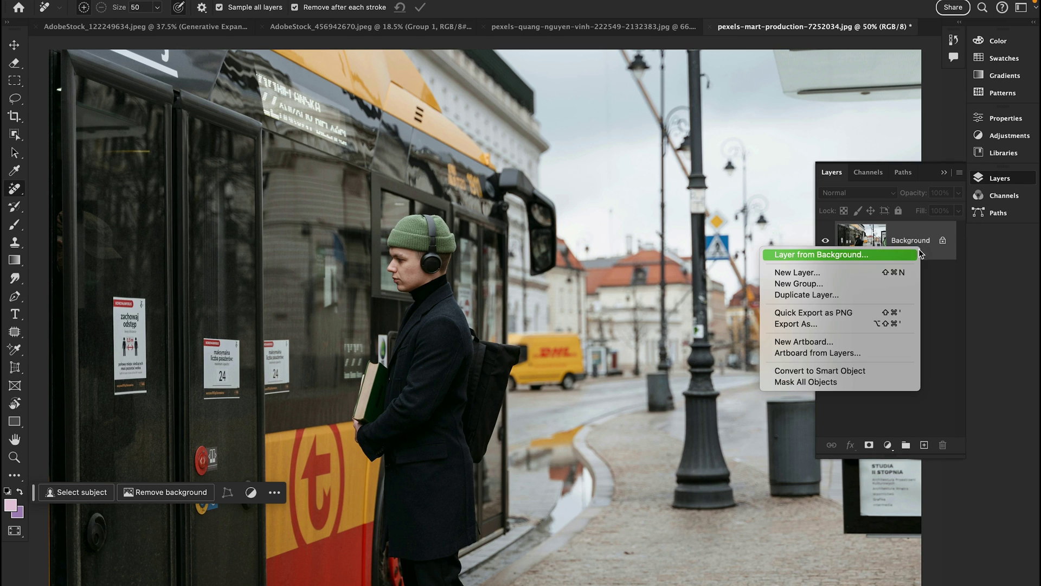
click(861, 376)
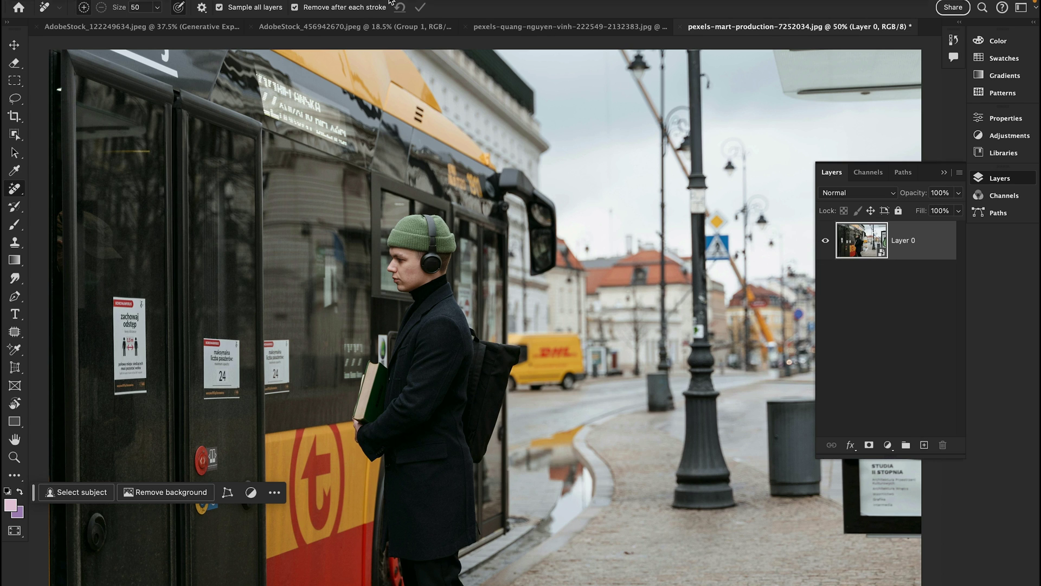
- Open the Camera Raw Filter for the street photo and enlarge its window to full screen
mouse_move(384, 3)
click(311, 4)
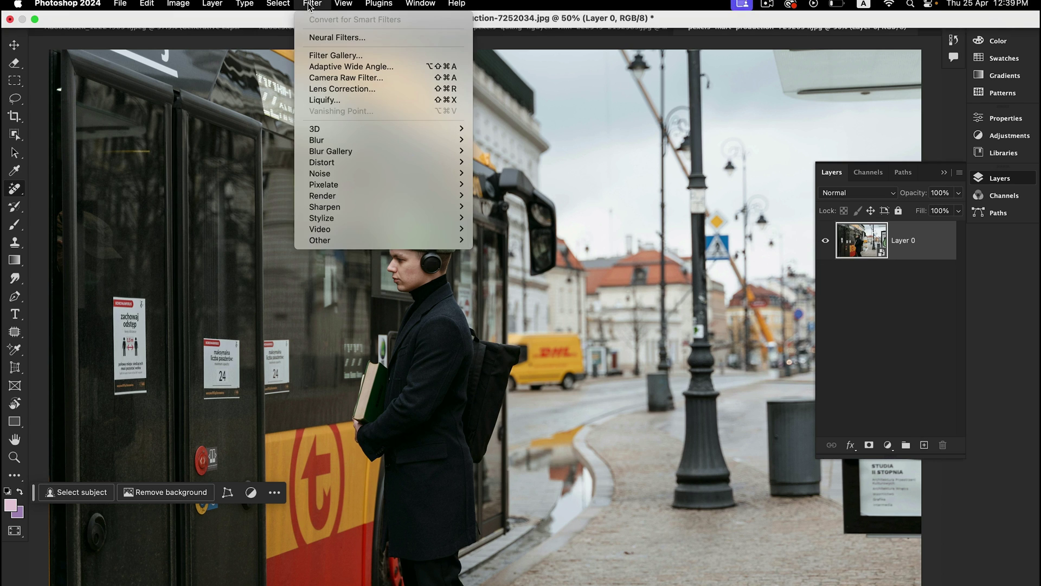
click(322, 78)
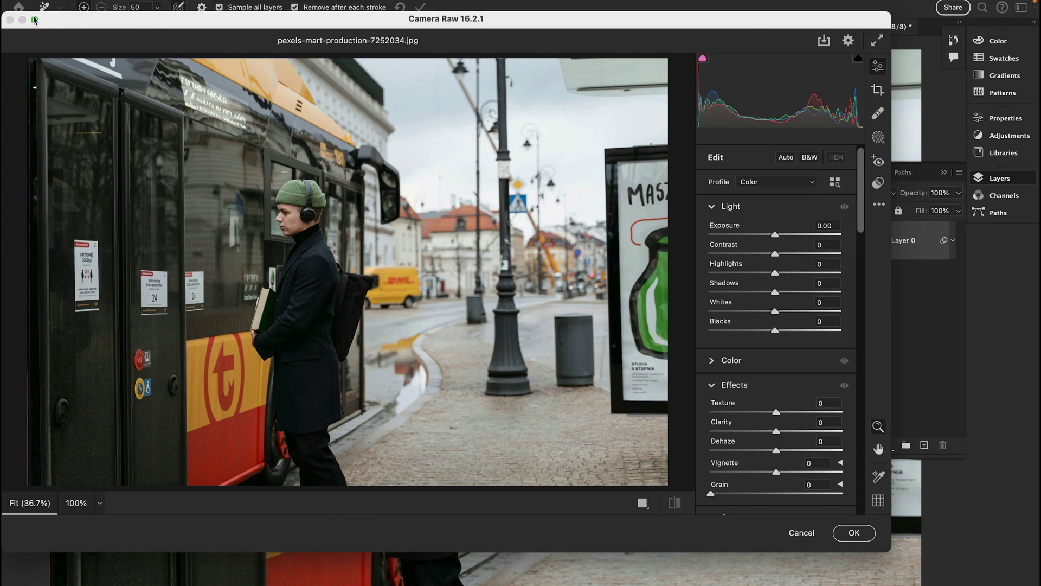
click(34, 20)
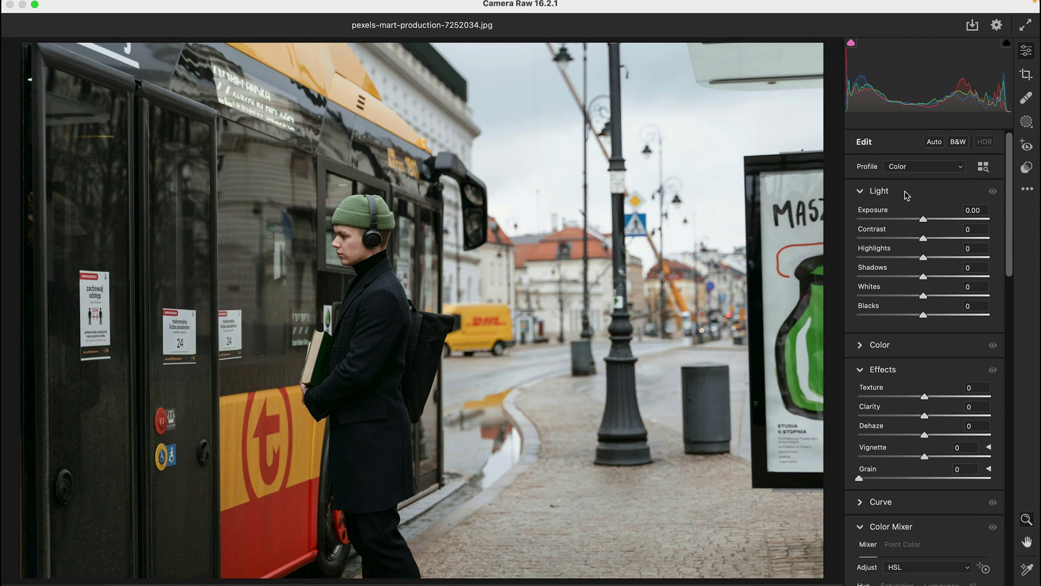
- Apply Lens Blur with a blur amount of 84, try the Bubble bokeh and select the third bokeh shape
drag(1008, 156, 1030, 430)
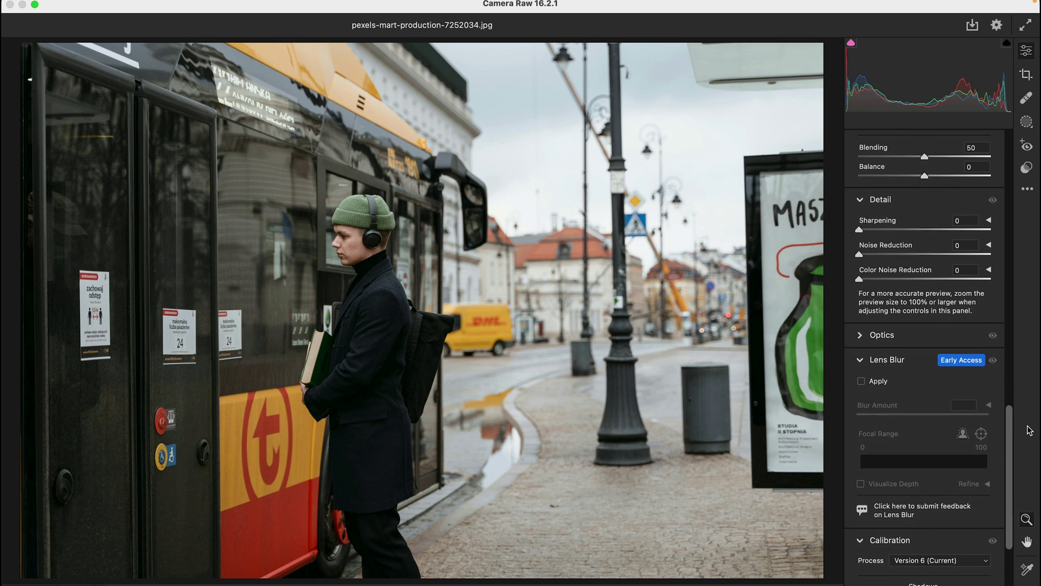
click(861, 381)
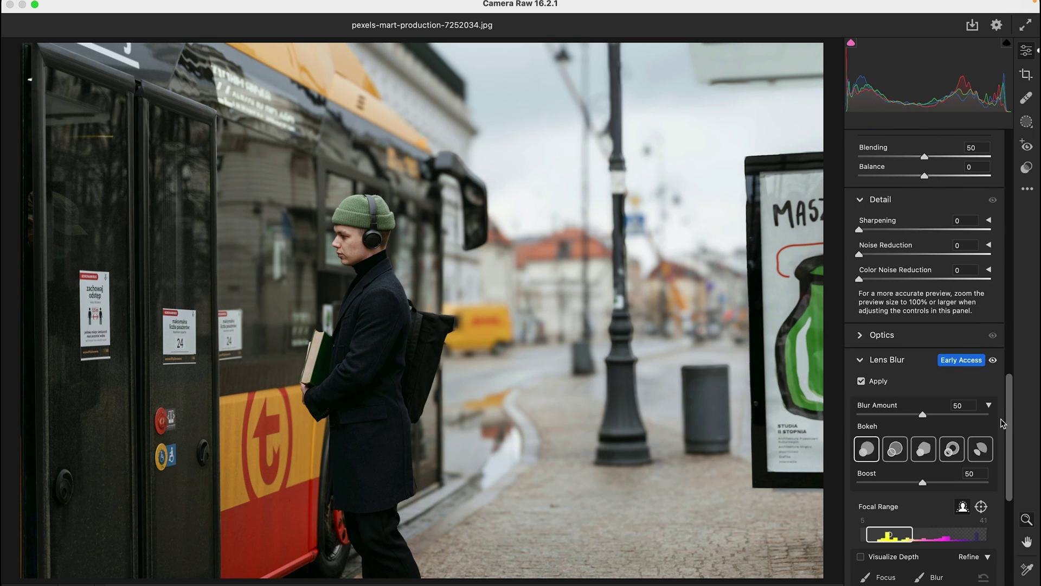
drag(936, 417, 967, 416)
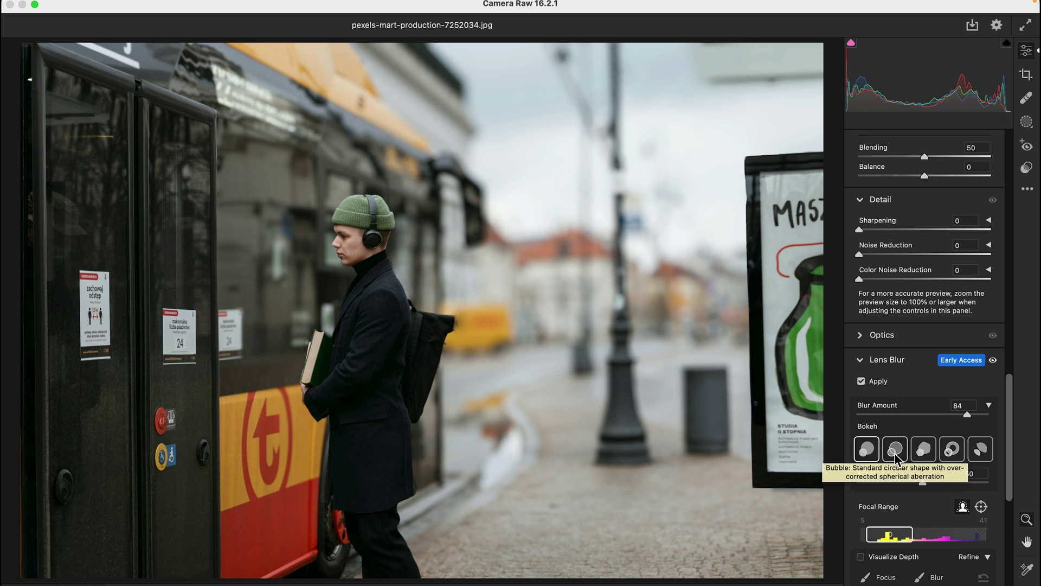
click(895, 456)
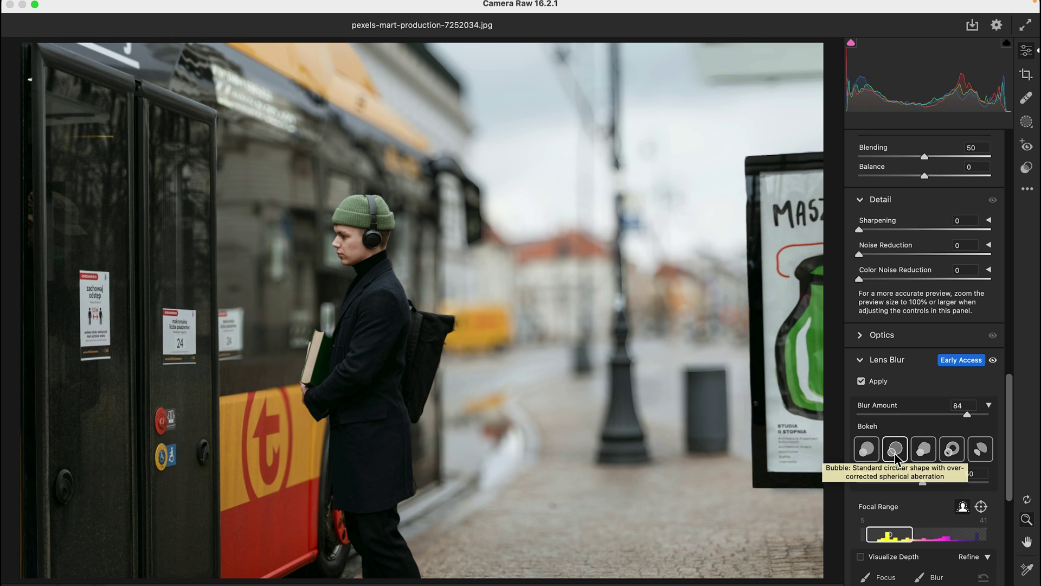
click(925, 453)
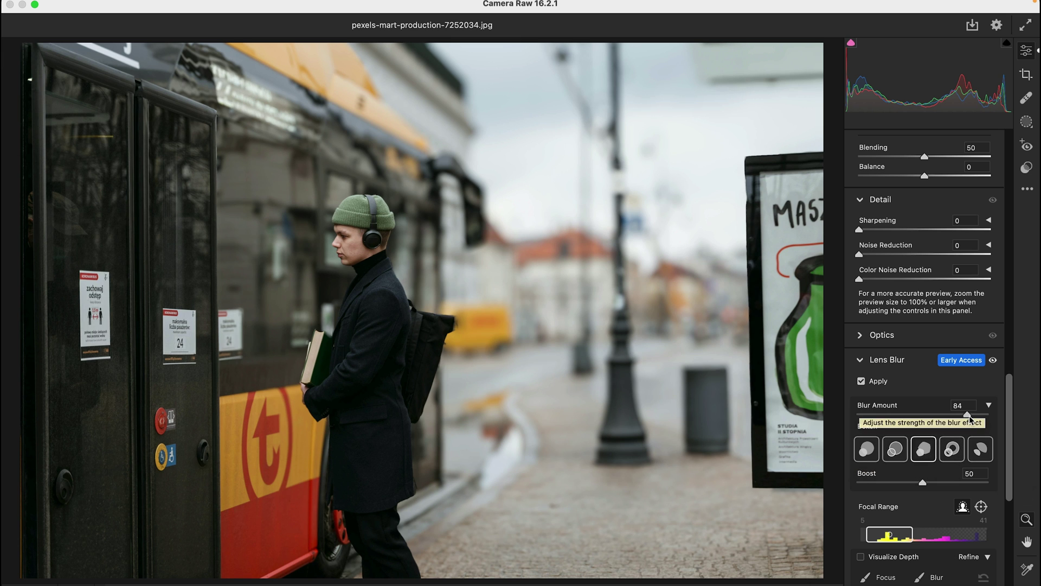
- Select the fifth bokeh shape, try blur amounts of 92 and 100, and settle on a blur amount of 68
mouse_move(967, 414)
mouse_down()
mouse_move(869, 421)
mouse_move(979, 418)
mouse_up()
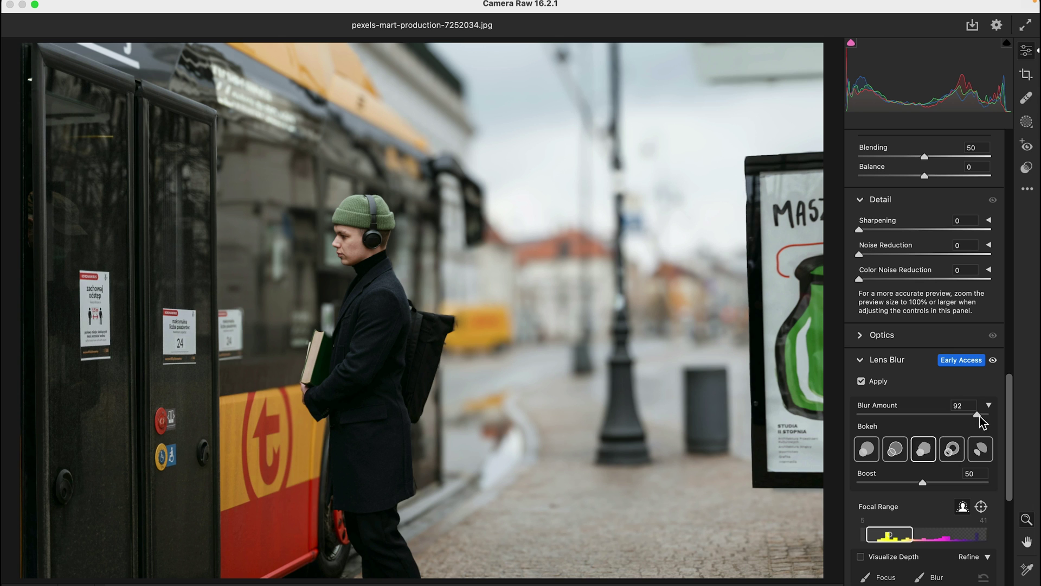
click(979, 455)
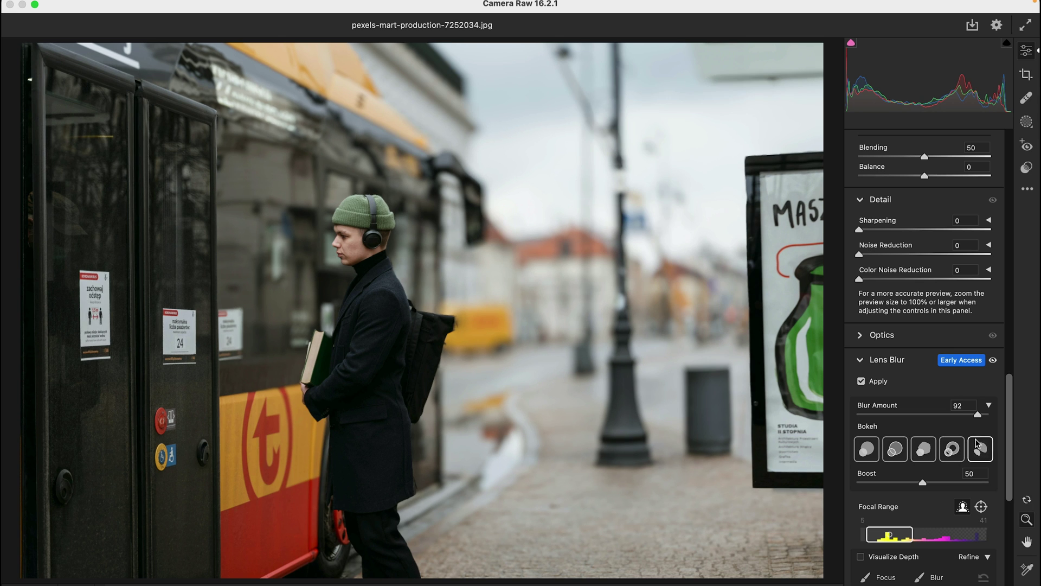
drag(977, 412, 1000, 416)
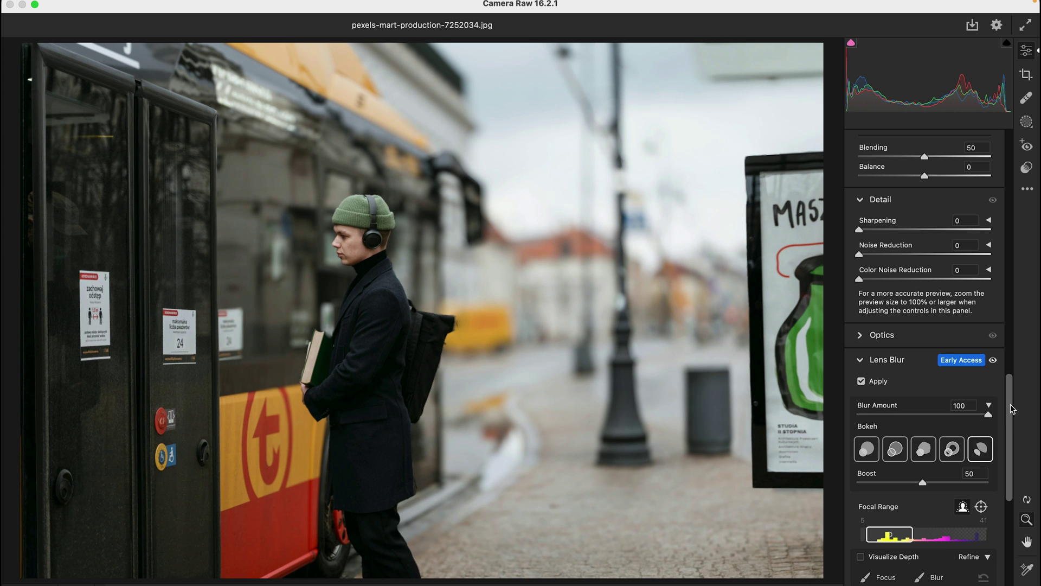
scroll(1006, 438, down, 5)
scroll(1009, 470, up, 5)
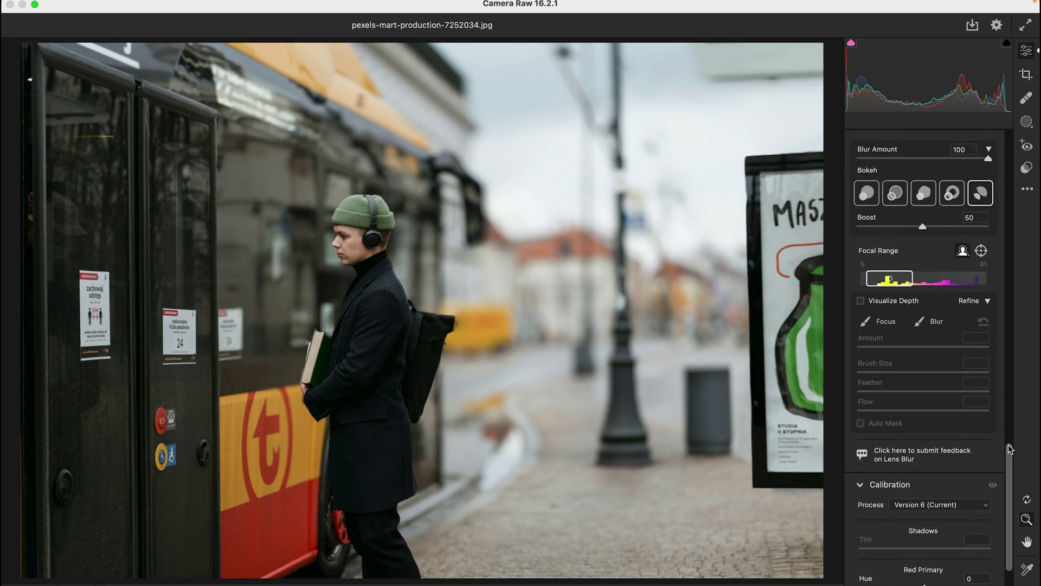
click(956, 288)
click(946, 288)
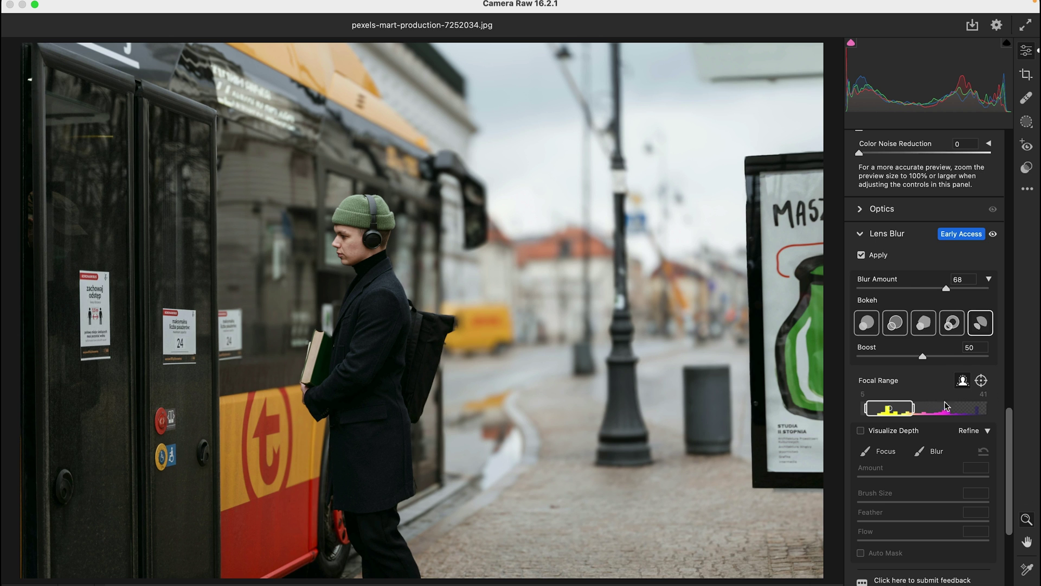
- Try a Lens Blur focal range of 52 to 88, move it back to the foreground and narrow it to 5 to 36
drag(909, 412, 969, 412)
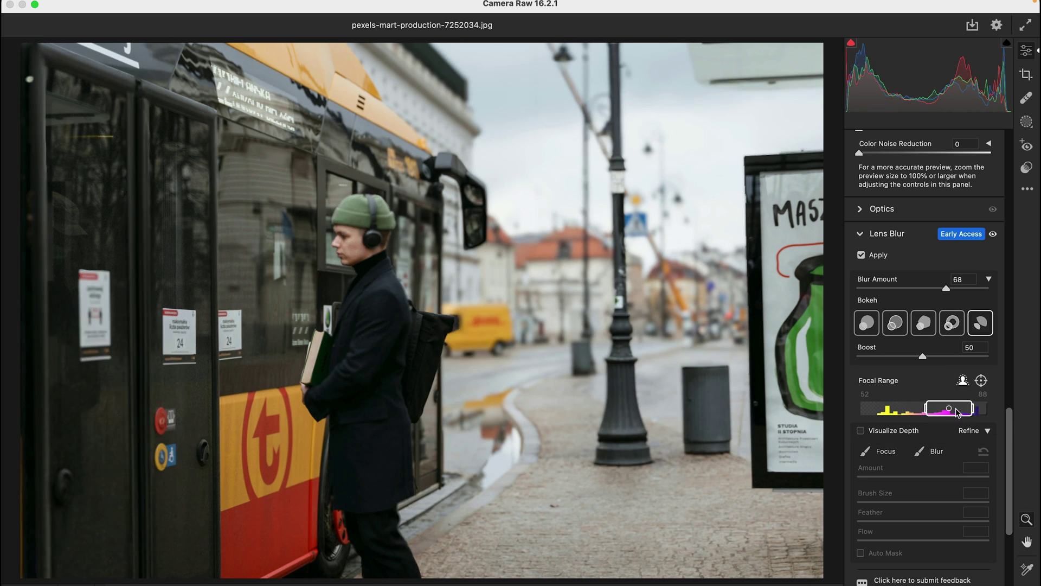
drag(968, 414, 896, 413)
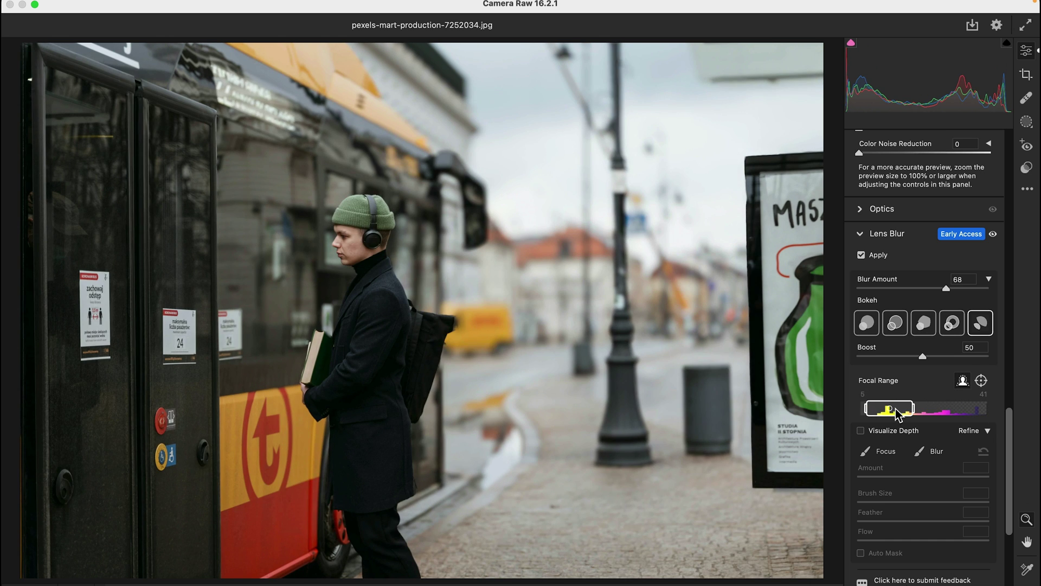
drag(913, 412, 906, 412)
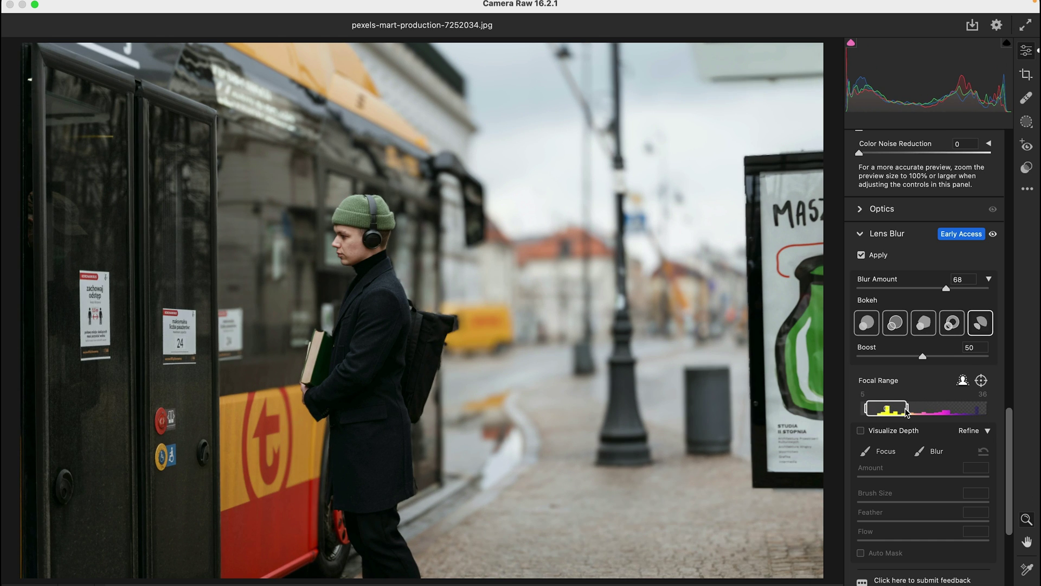
- Visualize the depth map, shift the focal range to 7 to 38, and turn the depth view off
click(861, 432)
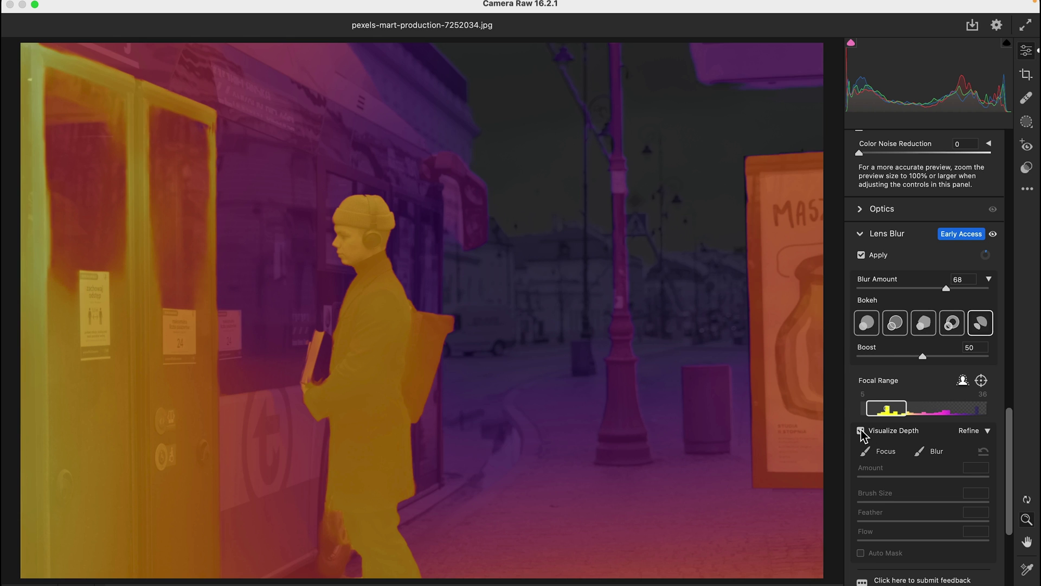
mouse_move(878, 411)
mouse_down()
mouse_move(947, 414)
mouse_move(878, 415)
mouse_up()
click(861, 431)
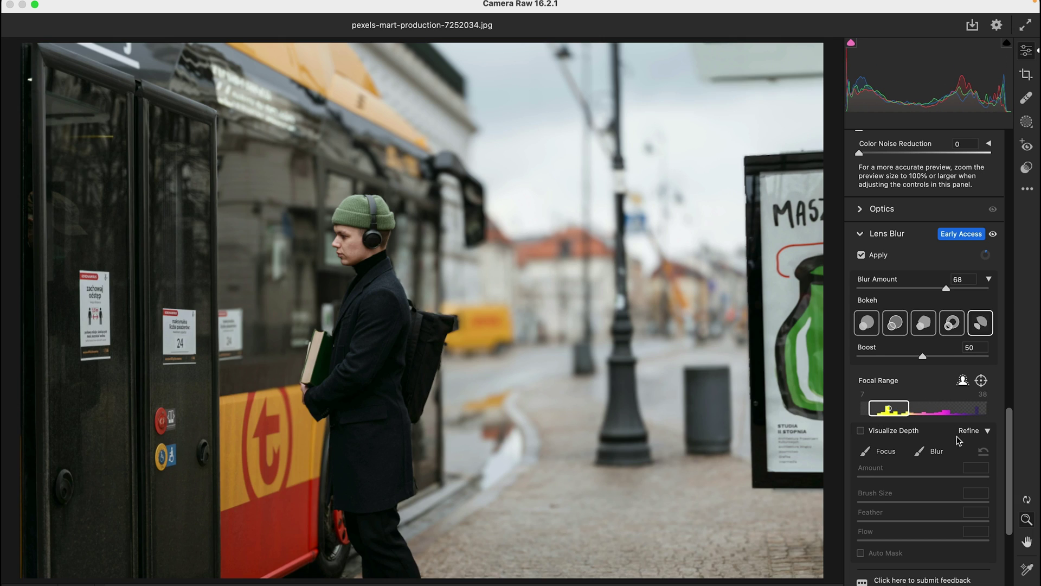
- Expand the Lens Blur refine options and set the Focus brush to amount 100 and brush size 93
click(989, 432)
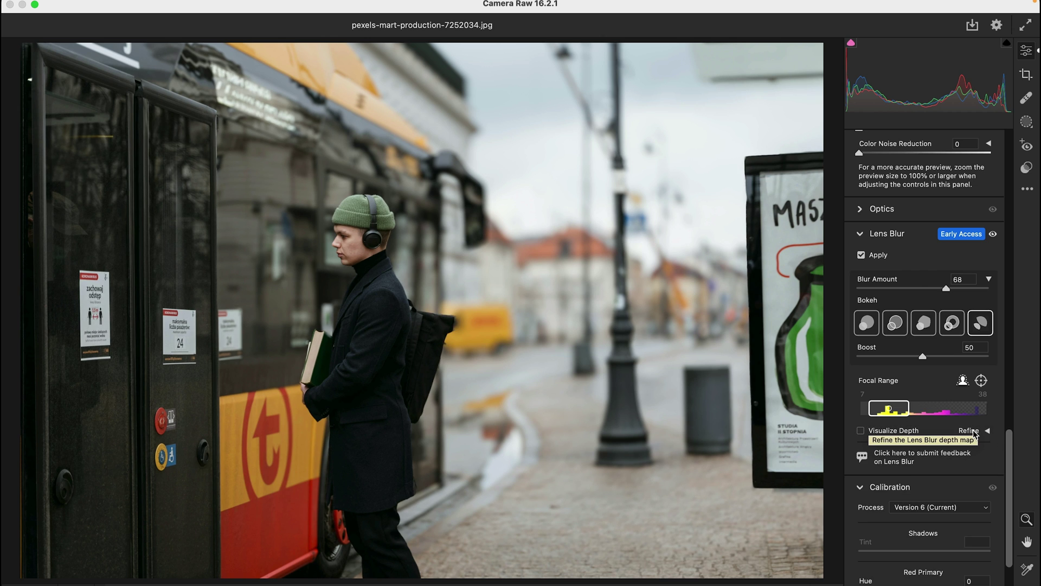
click(974, 432)
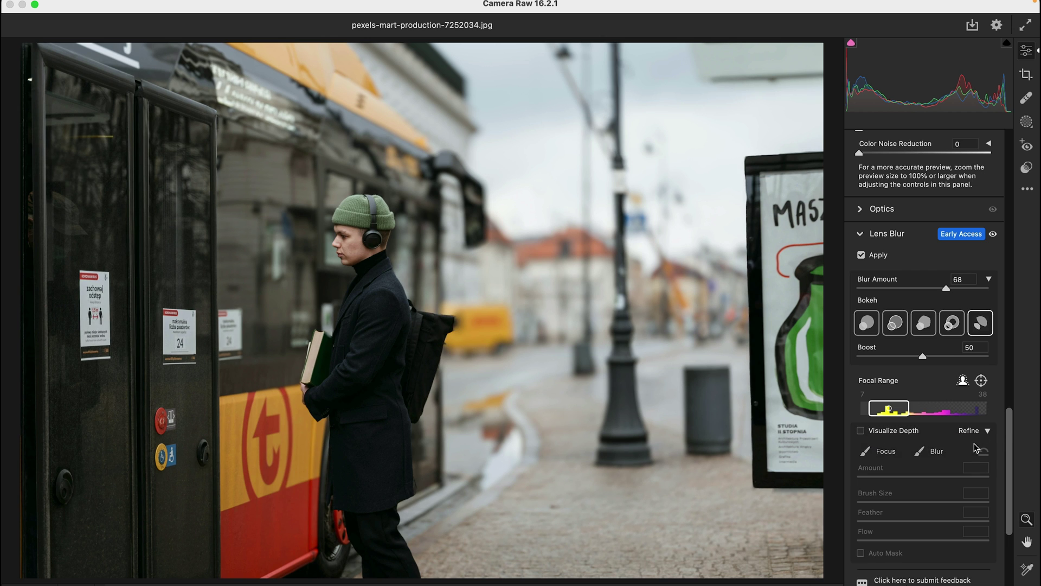
click(893, 454)
mouse_move(941, 477)
mouse_down()
mouse_move(885, 480)
mouse_move(994, 472)
mouse_up()
mouse_move(942, 502)
mouse_down()
mouse_move(905, 504)
mouse_move(980, 499)
mouse_up()
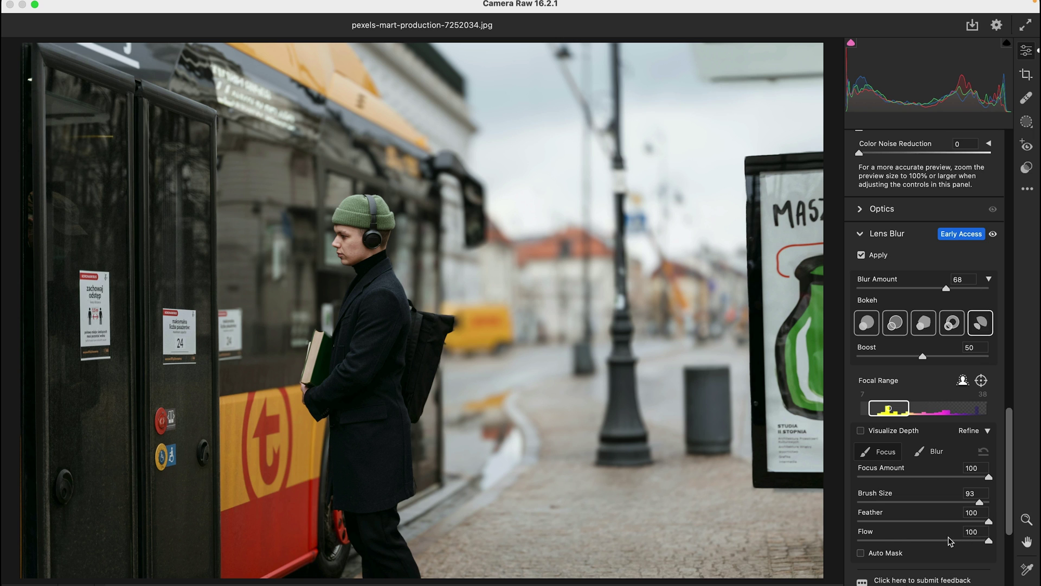
- Activate the Blur refine brush, raise its amount and brush size, and select the third bokeh shape
click(934, 451)
drag(955, 477, 988, 477)
mouse_move(943, 502)
mouse_down()
mouse_move(896, 502)
mouse_move(1000, 504)
mouse_up()
click(923, 323)
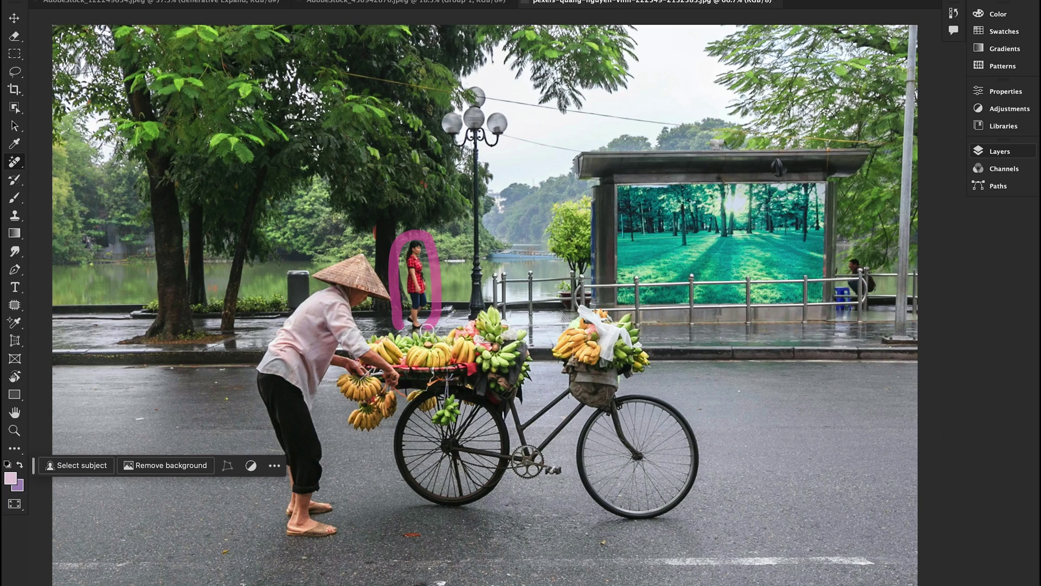
- With the Remove tool, erase the woman in red and the seated man behind the bicycle, and brush over specks on the road
drag(428, 327, 395, 325)
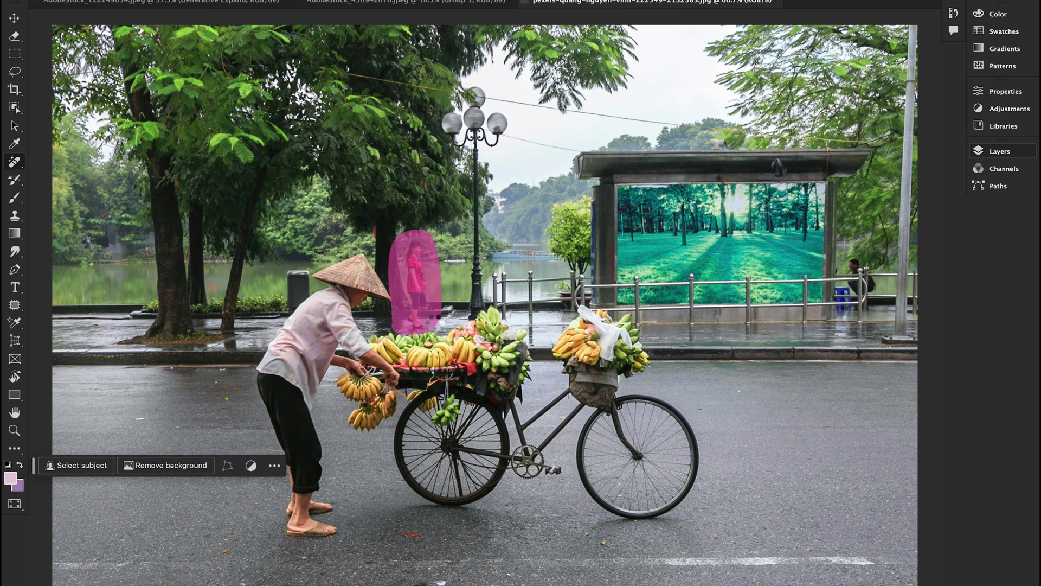
mouse_move(852, 315)
mouse_down()
mouse_move(832, 300)
mouse_move(846, 256)
mouse_move(881, 256)
mouse_move(882, 293)
mouse_move(853, 312)
mouse_up()
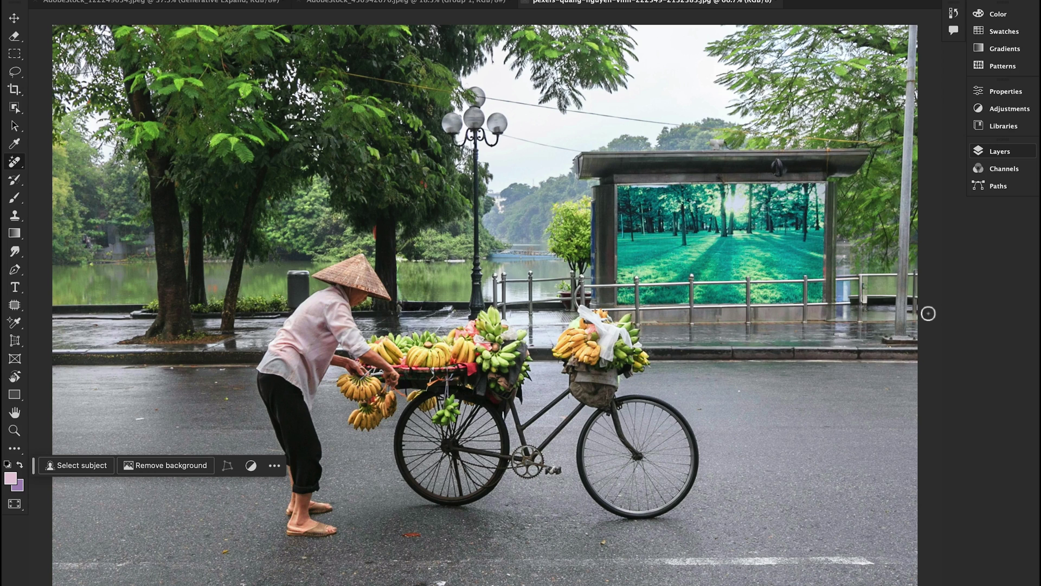
mouse_move(359, 551)
mouse_down()
mouse_move(386, 533)
mouse_move(439, 528)
mouse_move(445, 551)
mouse_move(369, 550)
mouse_up()
mouse_move(557, 546)
mouse_down()
mouse_move(628, 538)
mouse_move(627, 547)
mouse_move(568, 545)
mouse_up()
drag(217, 552, 252, 545)
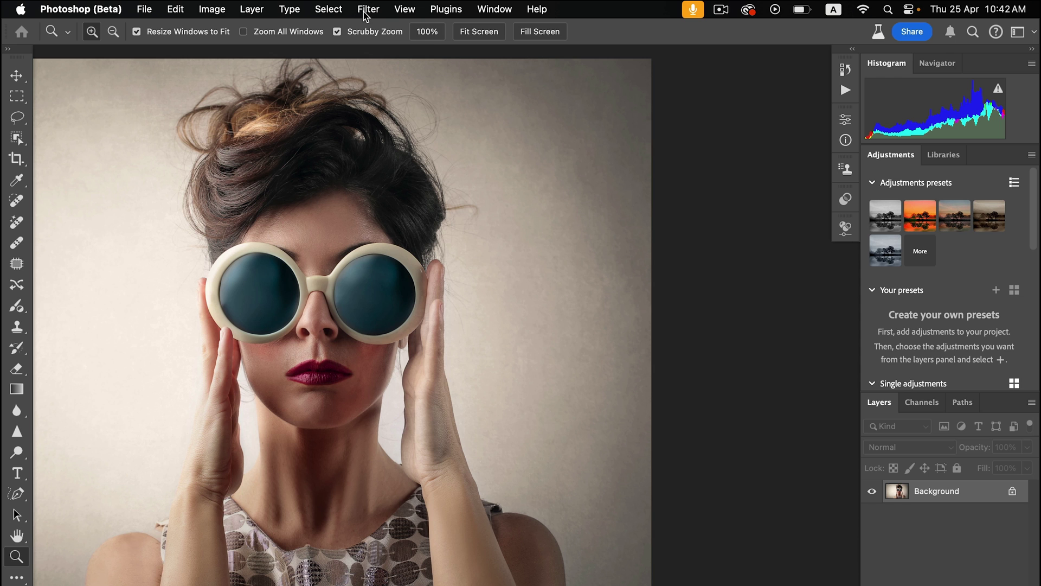
- Open the Parametric Filters for the sunglasses portrait and apply the Duotone filter
click(367, 9)
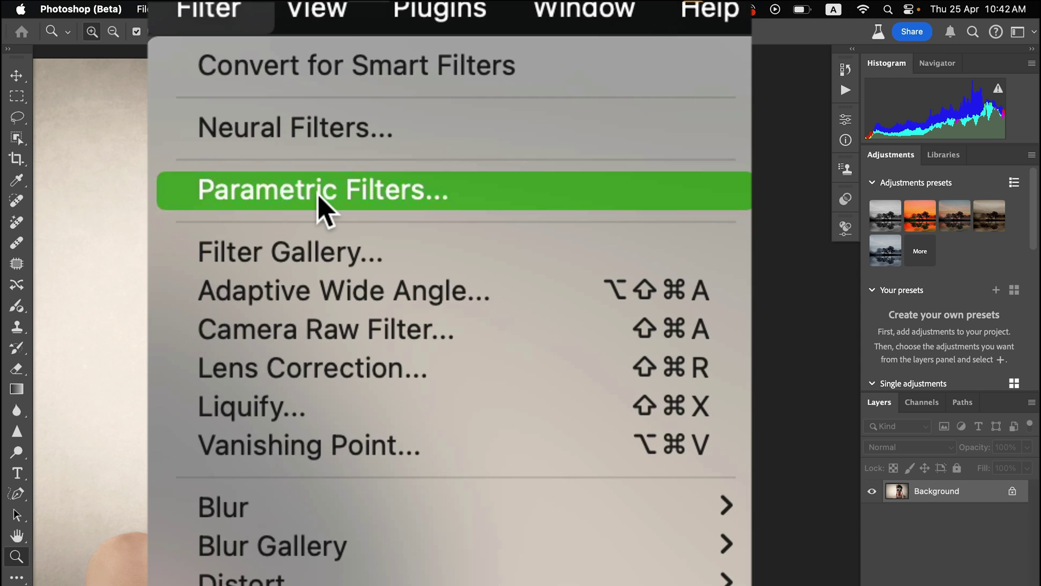
click(320, 198)
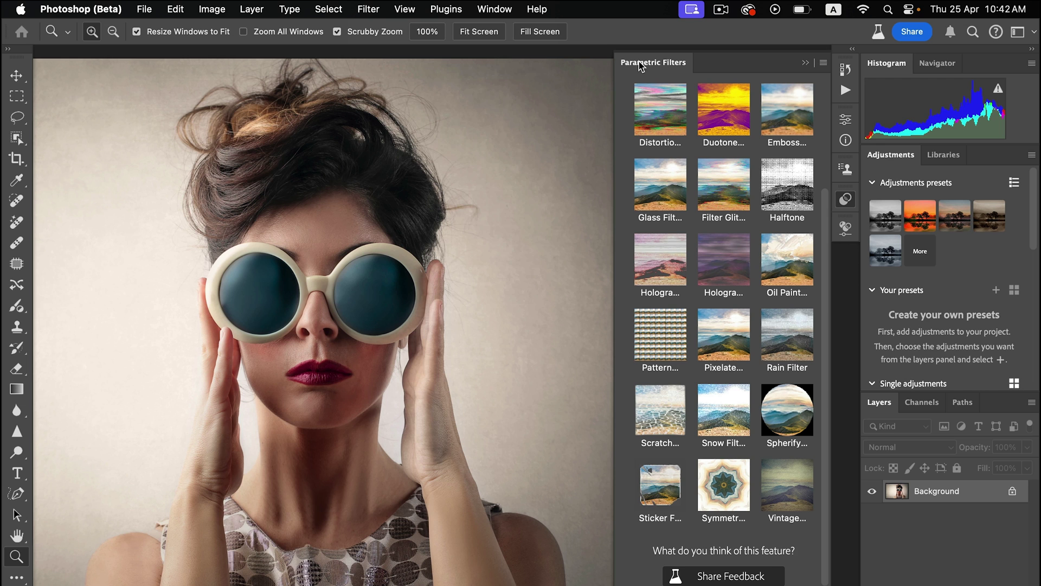
drag(640, 66, 631, 15)
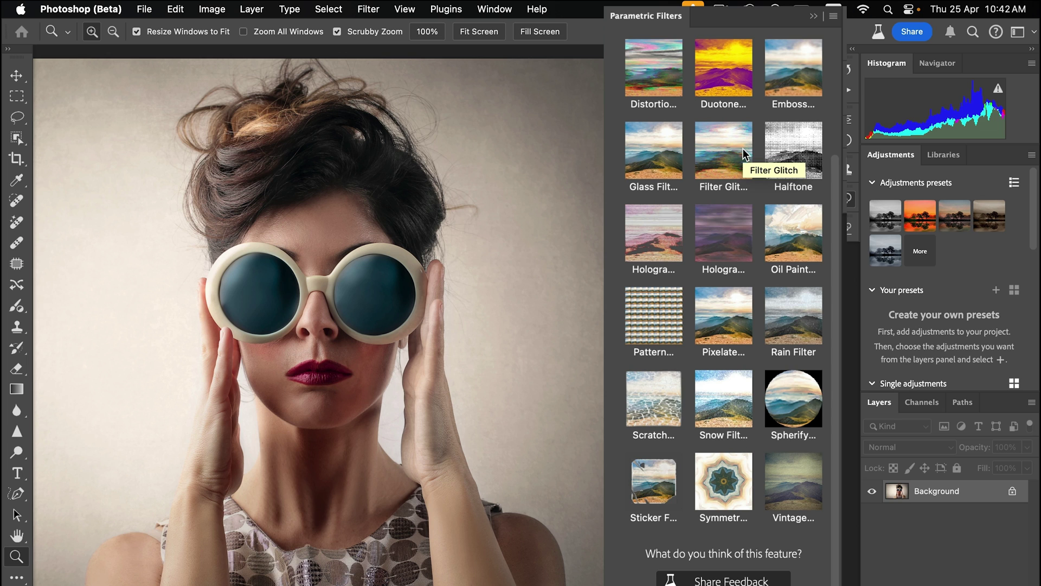
click(721, 82)
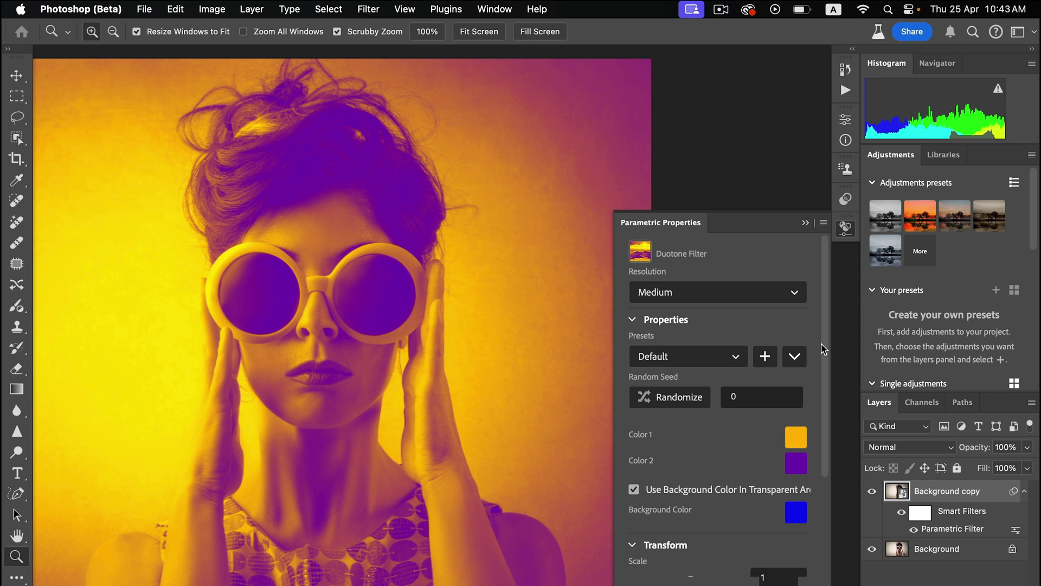
- Look through the Duotone filter's properties and apply the Cherry preset
scroll(822, 358, down, 3)
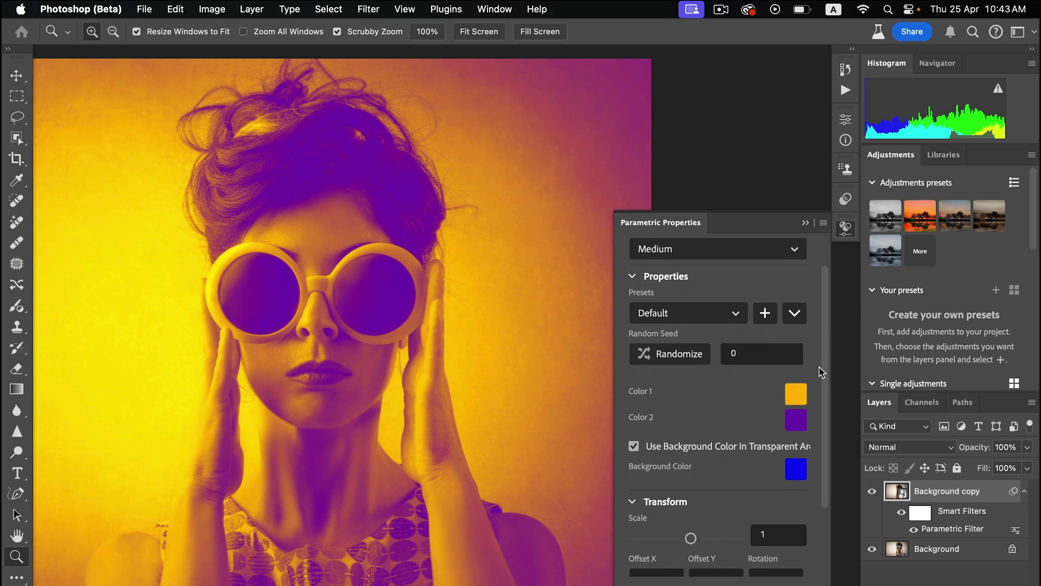
scroll(820, 382, down, 1)
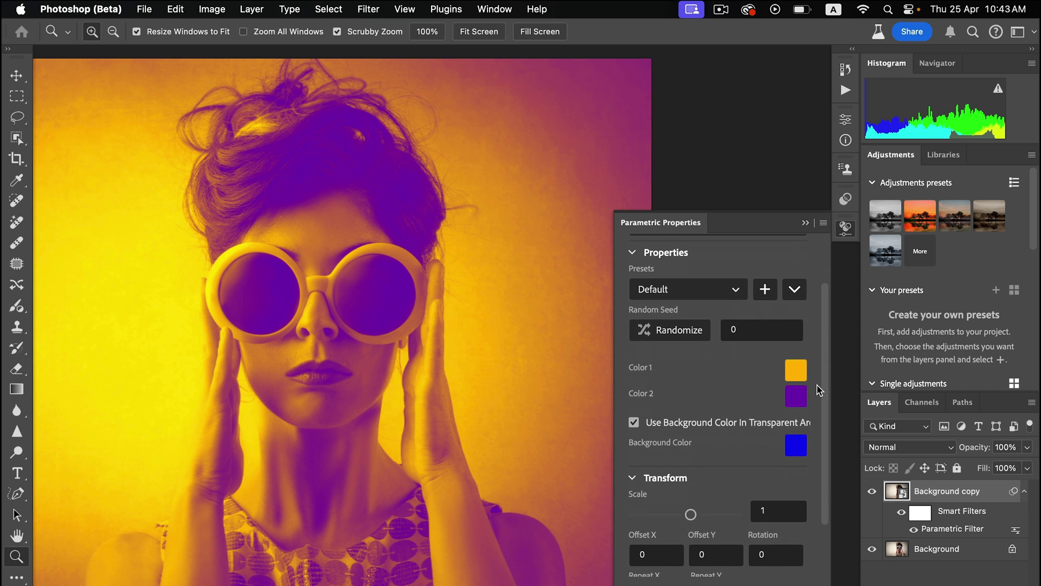
scroll(817, 407, down, 1)
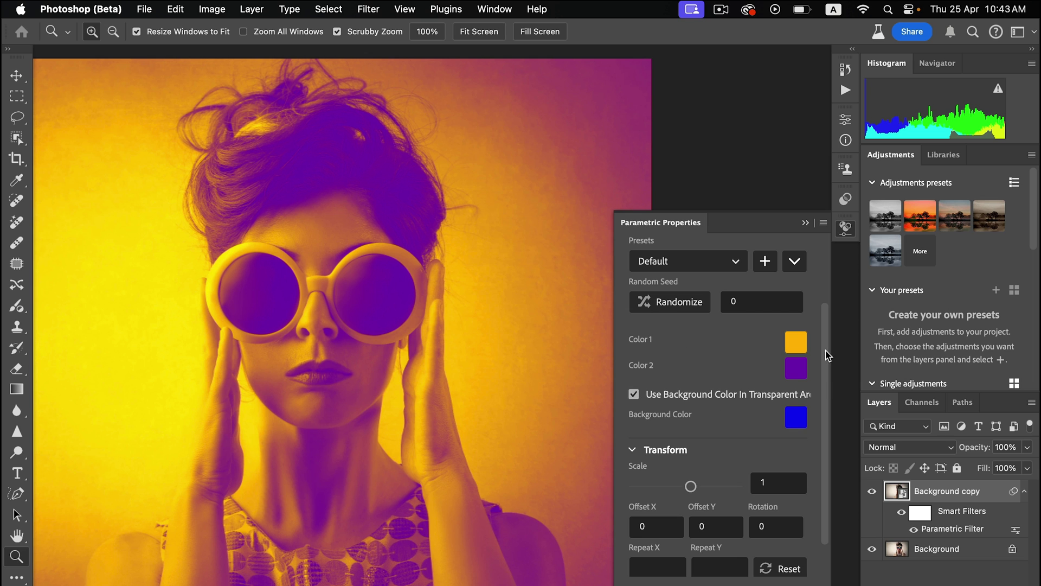
scroll(825, 347, up, 2)
scroll(823, 332, up, 3)
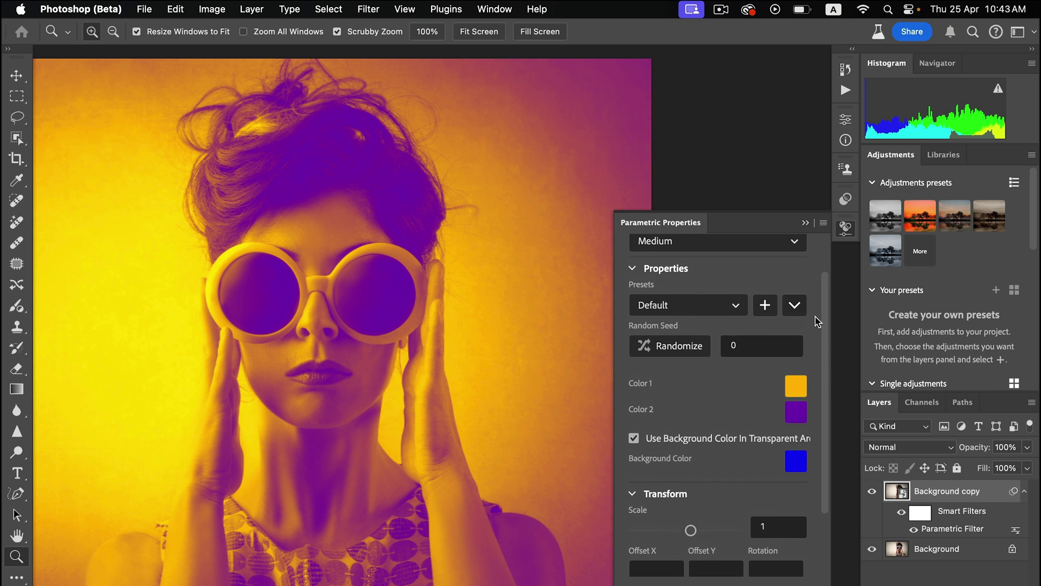
click(709, 311)
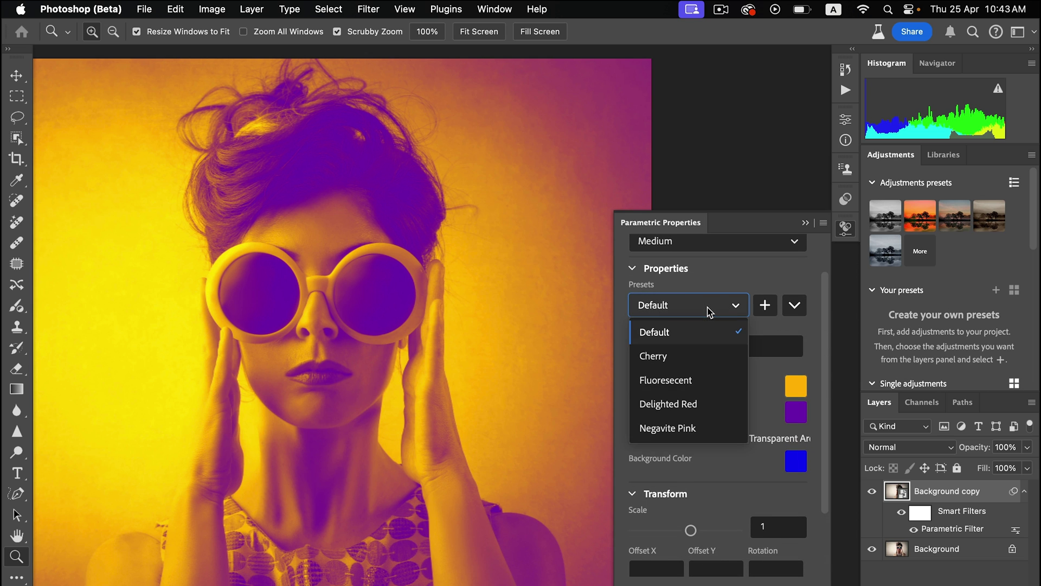
click(676, 358)
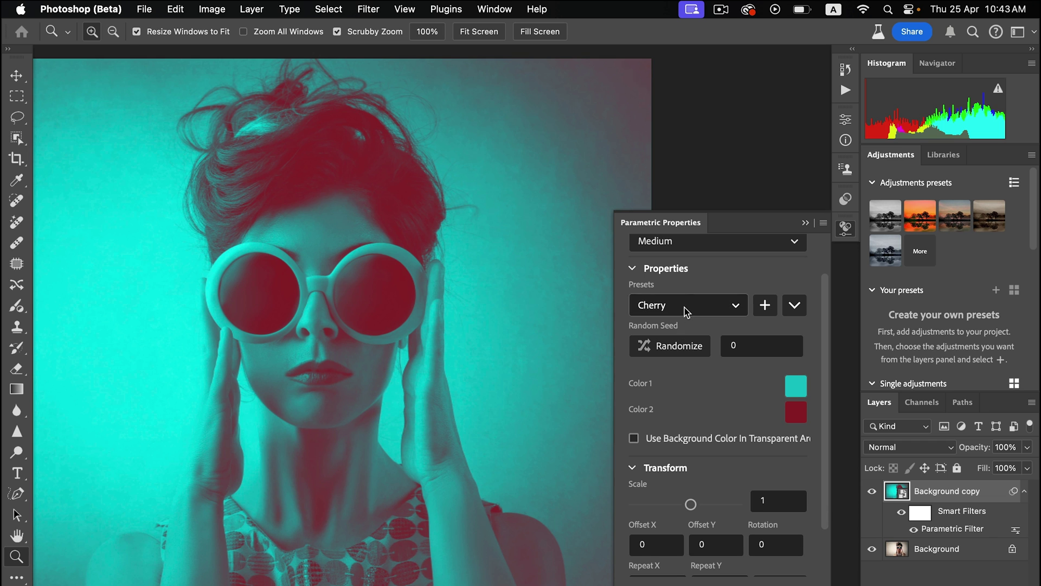
- Try the Fluoresecent, Delighted Red and Negavite Pink duotone presets and return to Cherry
click(688, 312)
click(669, 382)
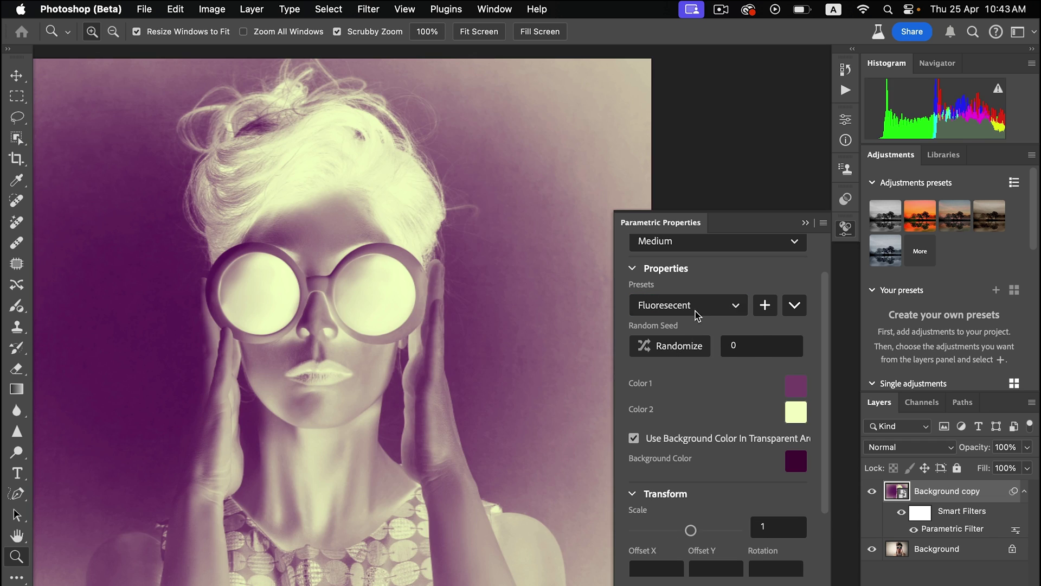
click(687, 306)
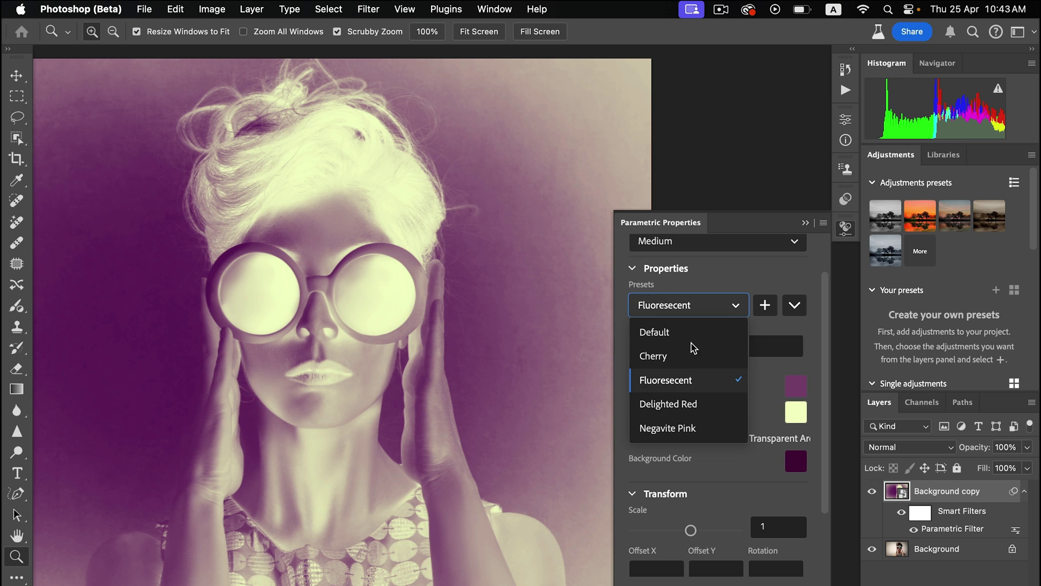
click(681, 406)
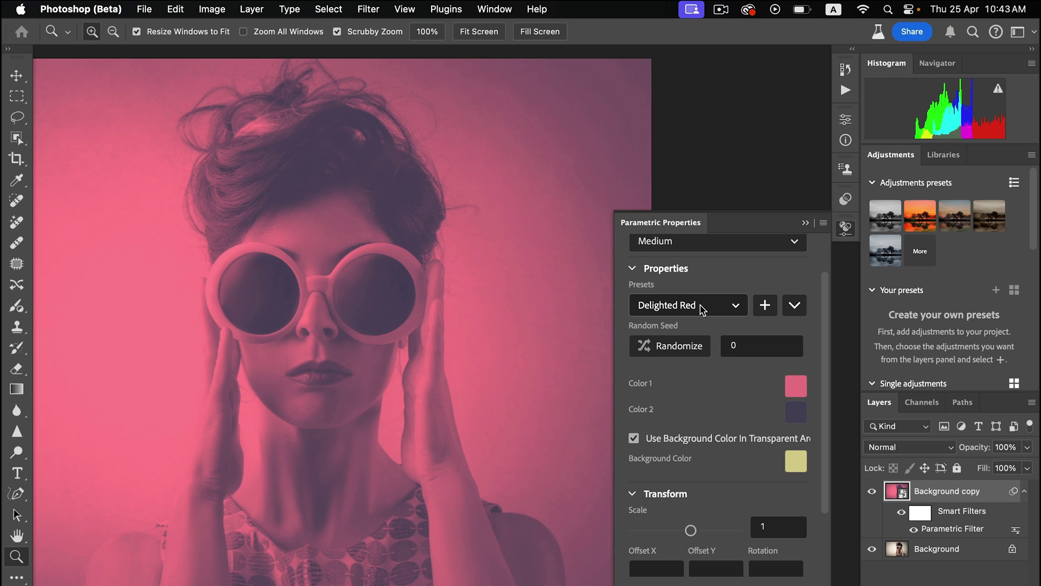
click(703, 308)
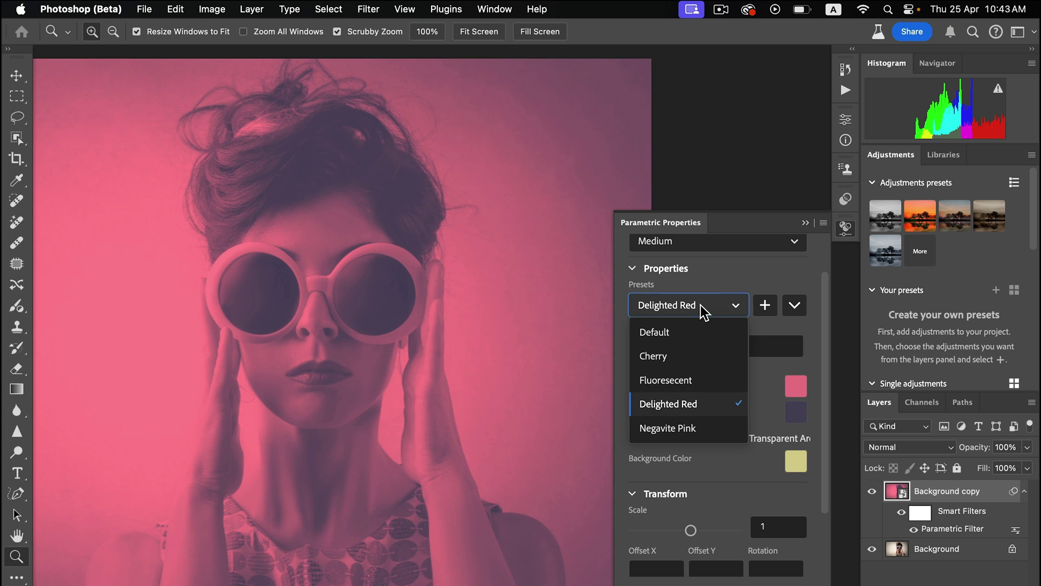
click(680, 429)
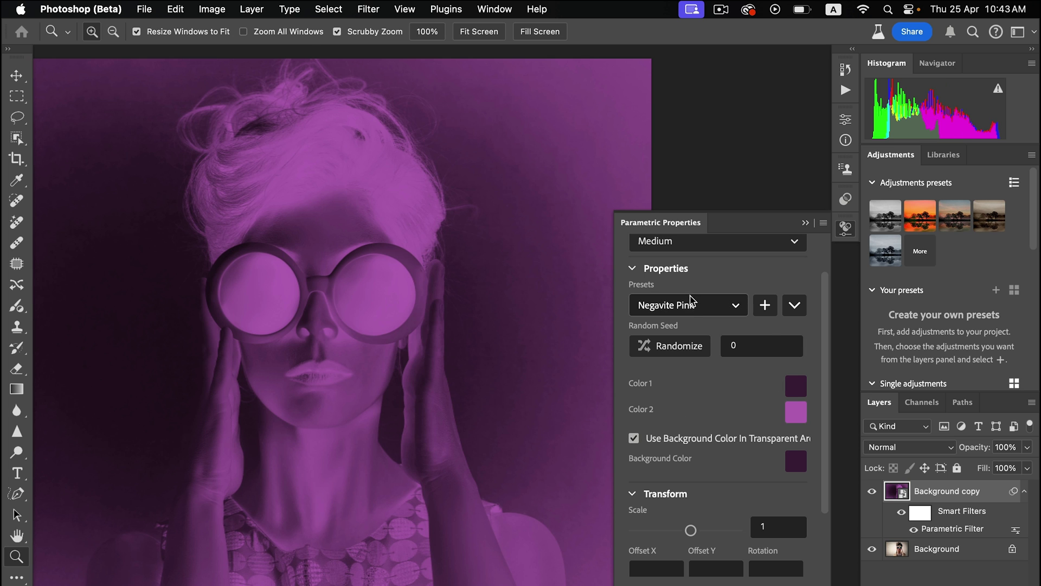
click(689, 307)
click(671, 354)
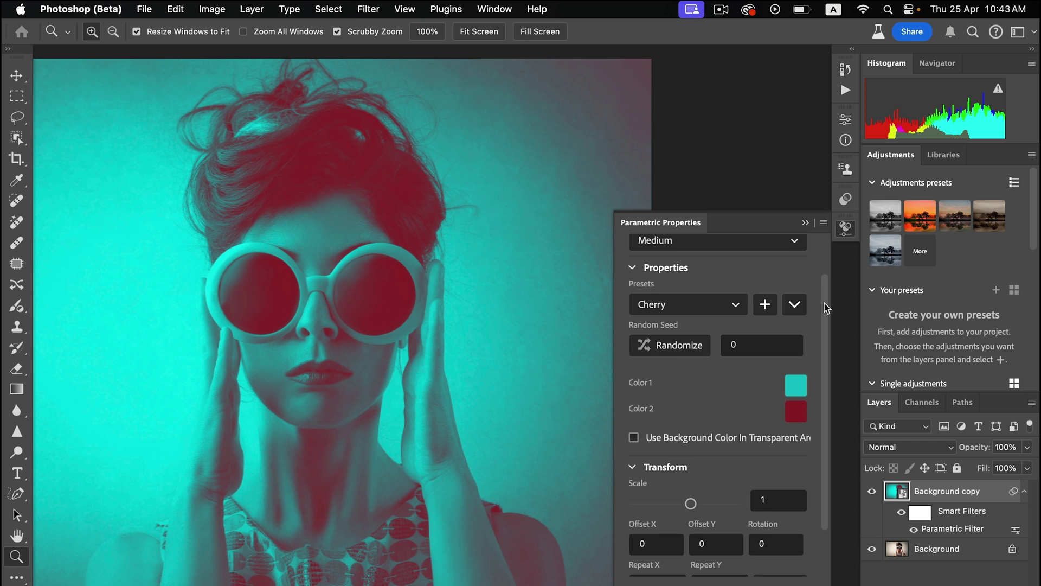
- Change the Duotone filter's Color 2 to the purple ae1fc8
drag(825, 311, 820, 353)
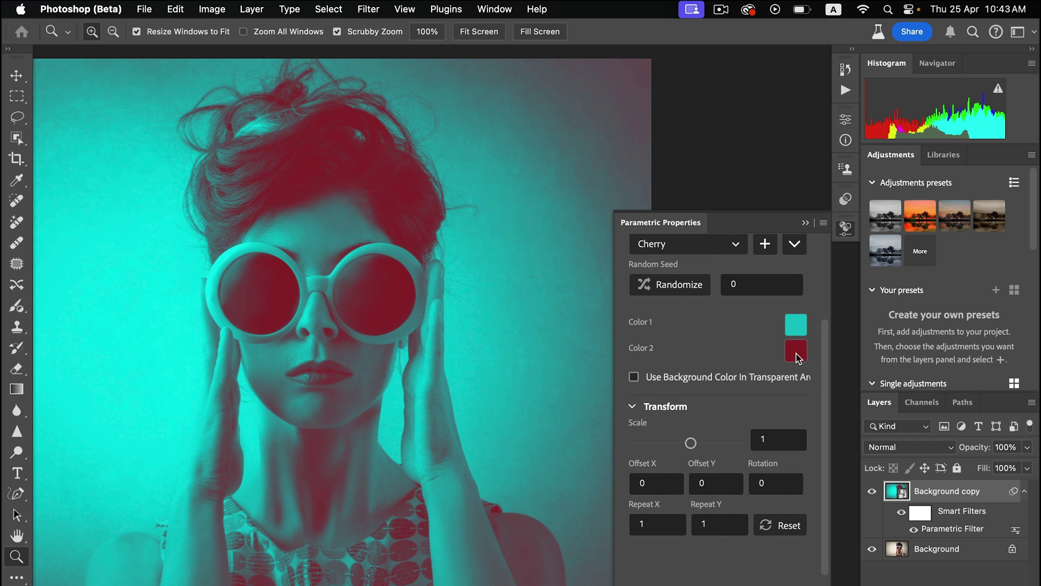
click(796, 351)
click(530, 266)
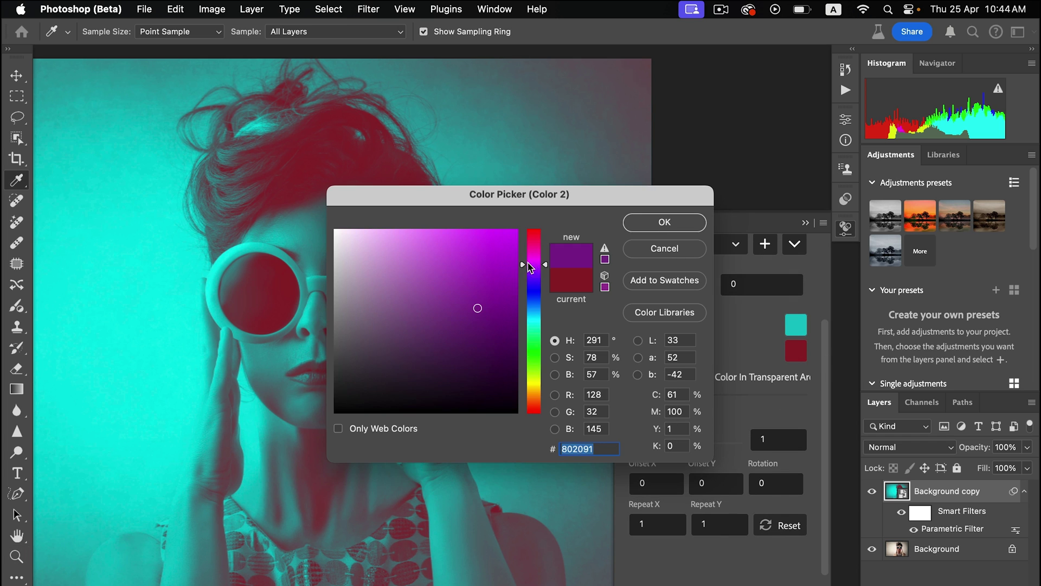
drag(509, 265, 490, 268)
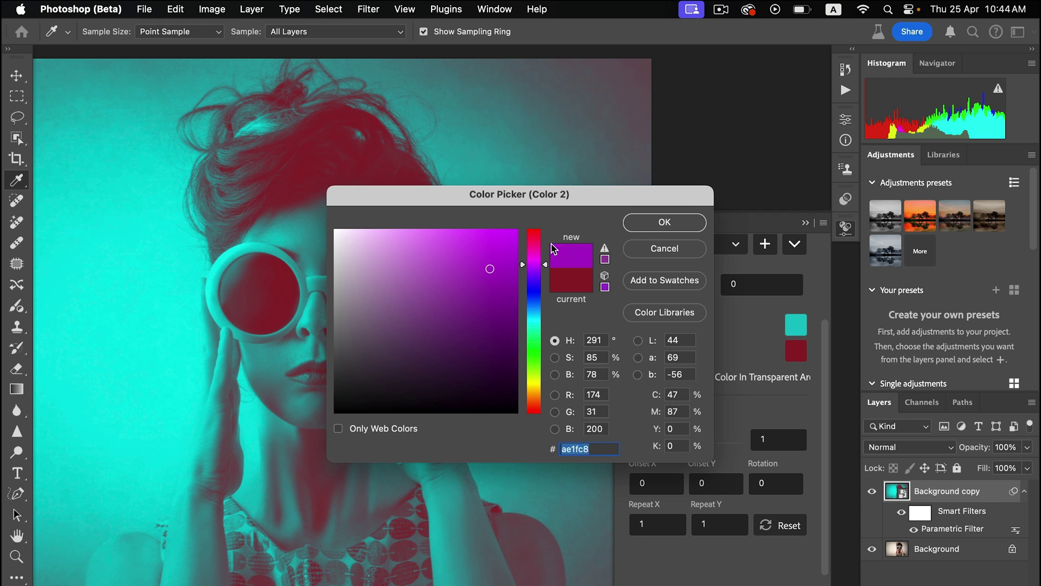
click(654, 225)
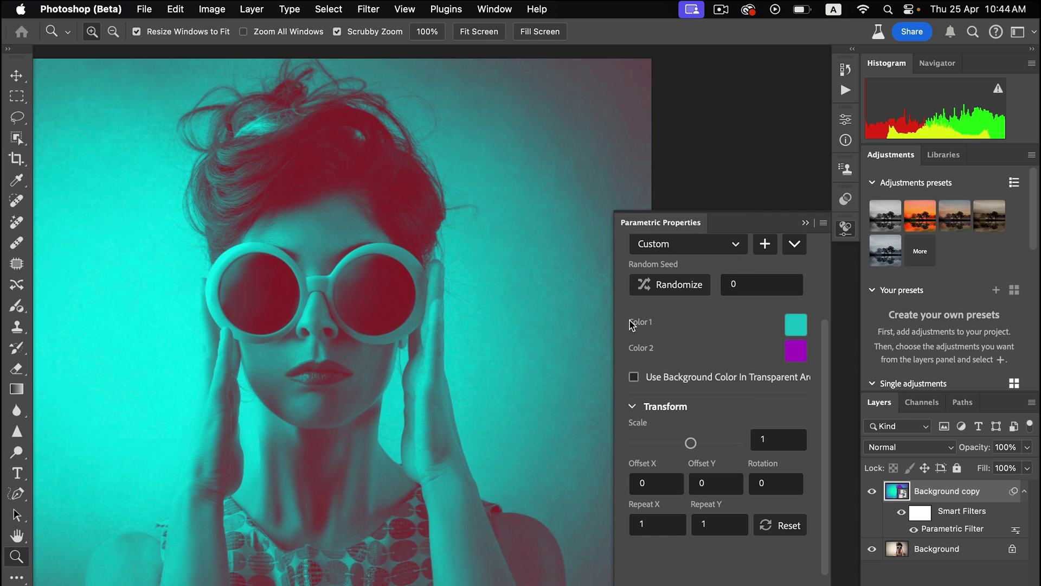
- Apply the distortion Parametric Filter to the portrait and set its Distance to 0.24
click(368, 9)
click(382, 70)
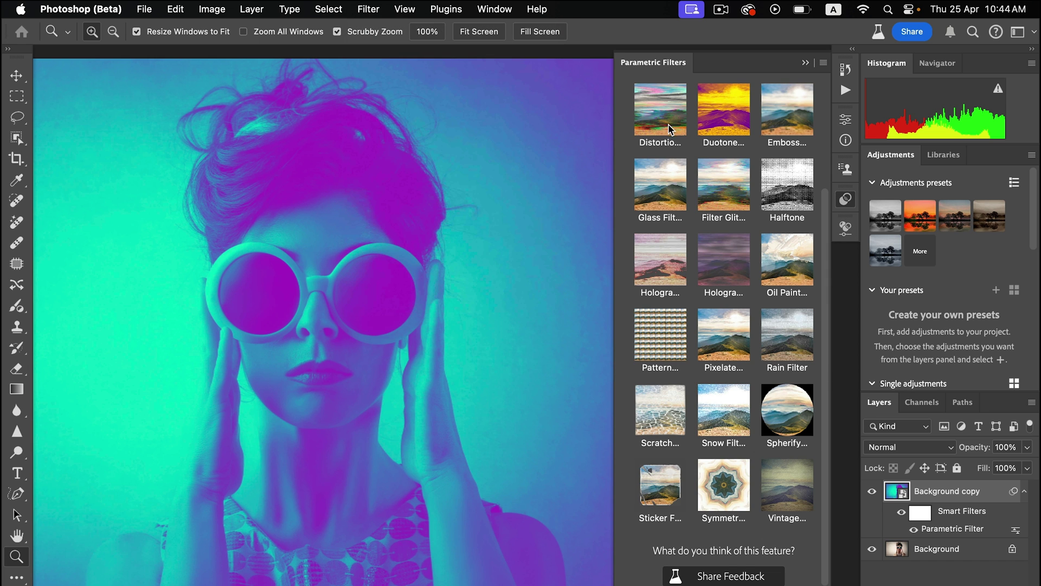
click(668, 129)
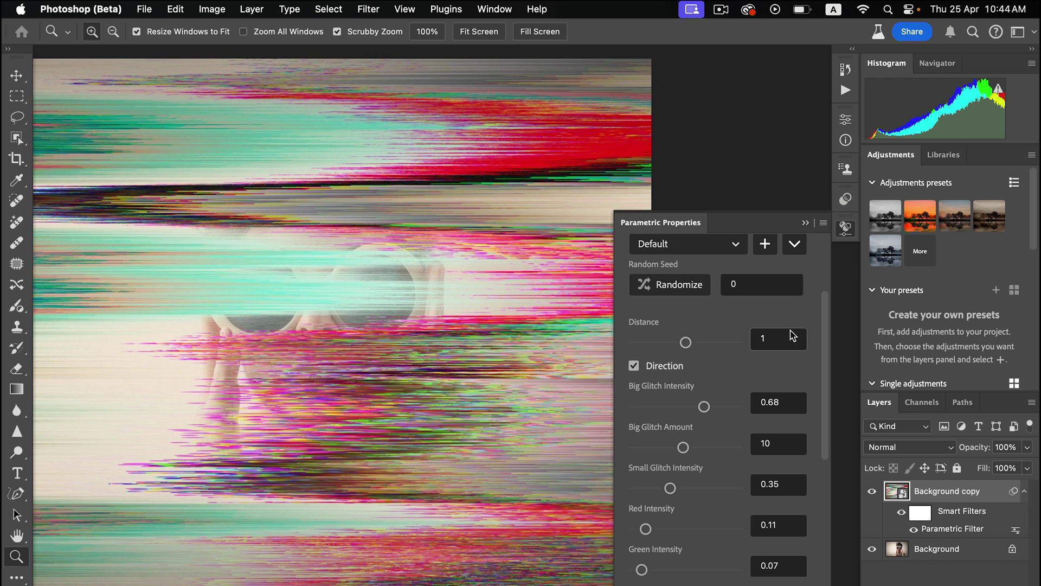
drag(658, 343, 647, 345)
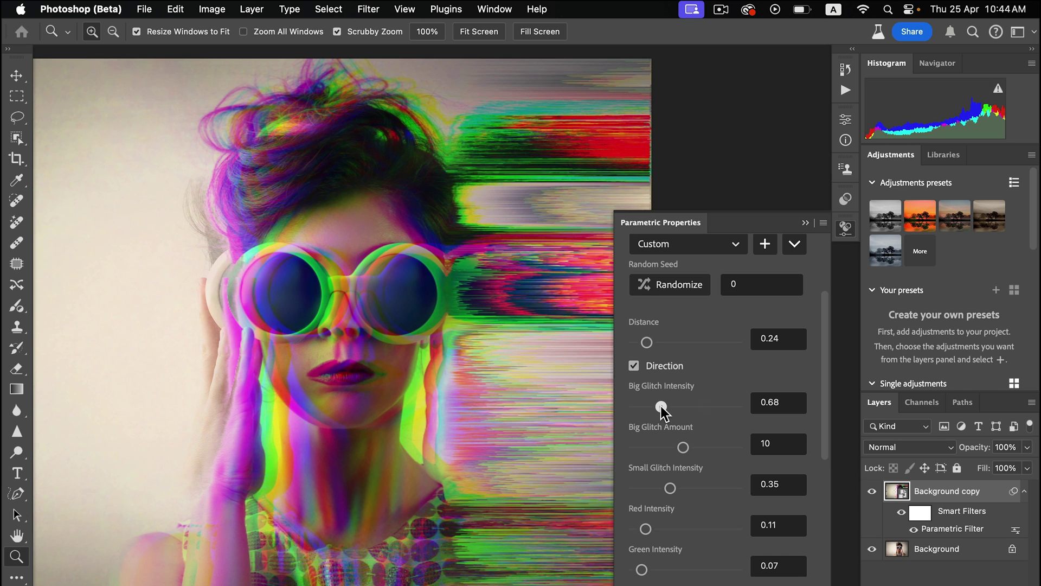
- Set the distortion filter's Big Glitch Intensity to 0.14, Big Glitch Amount to 5 and Small Glitch Intensity to 0.13
click(660, 405)
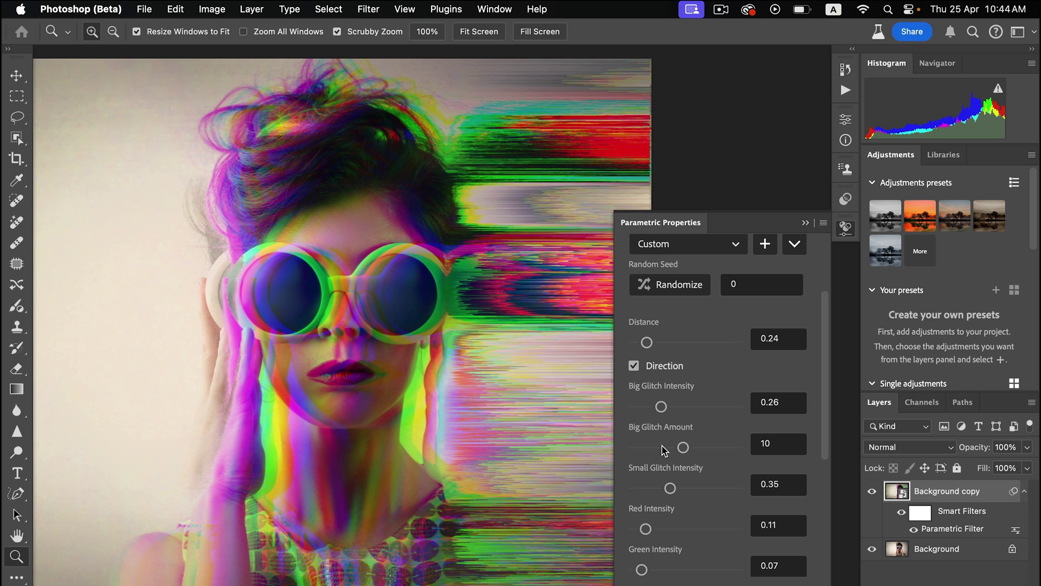
click(661, 448)
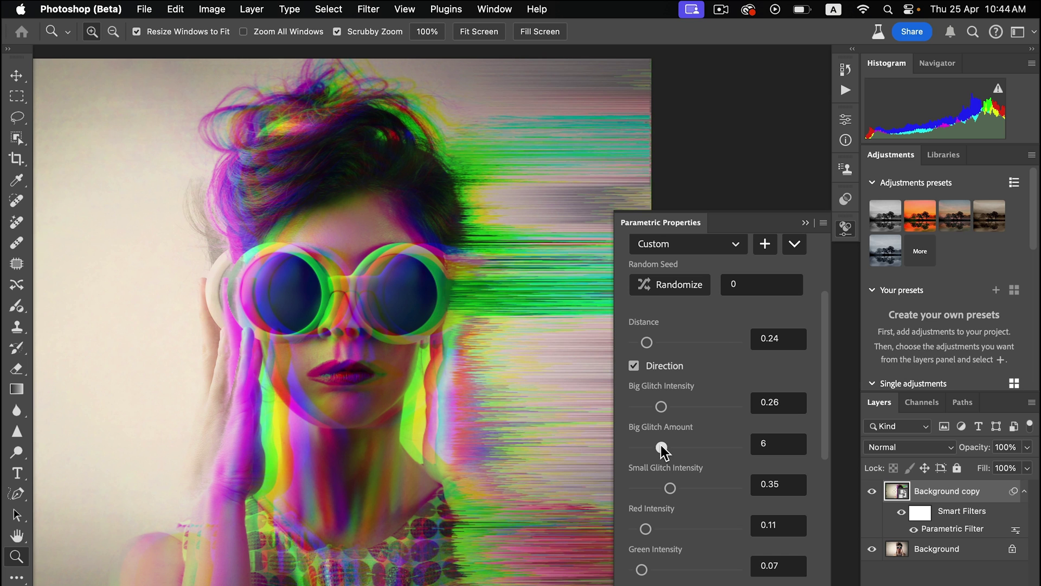
click(647, 488)
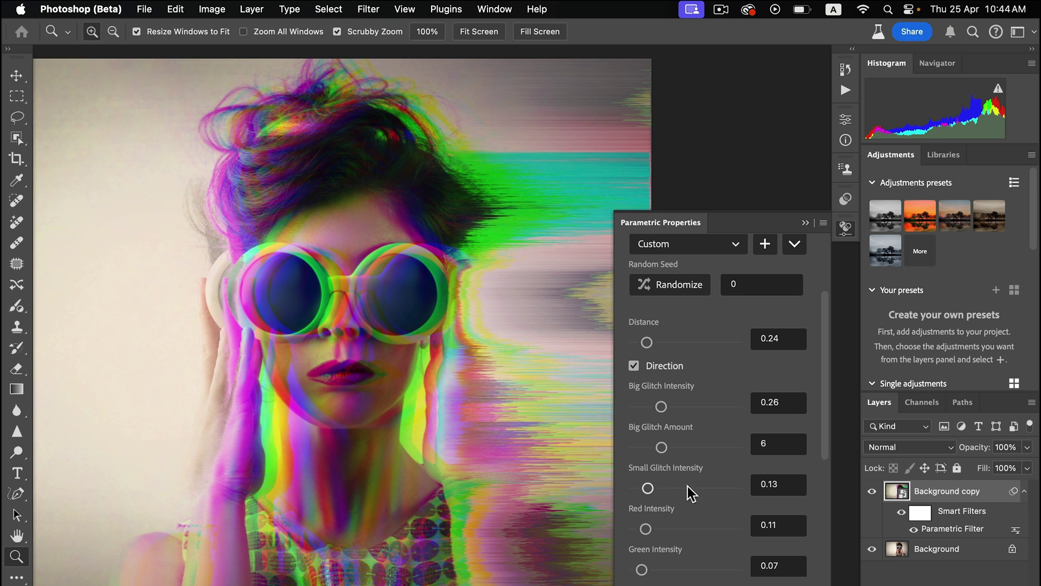
drag(662, 449, 656, 447)
drag(661, 407, 646, 406)
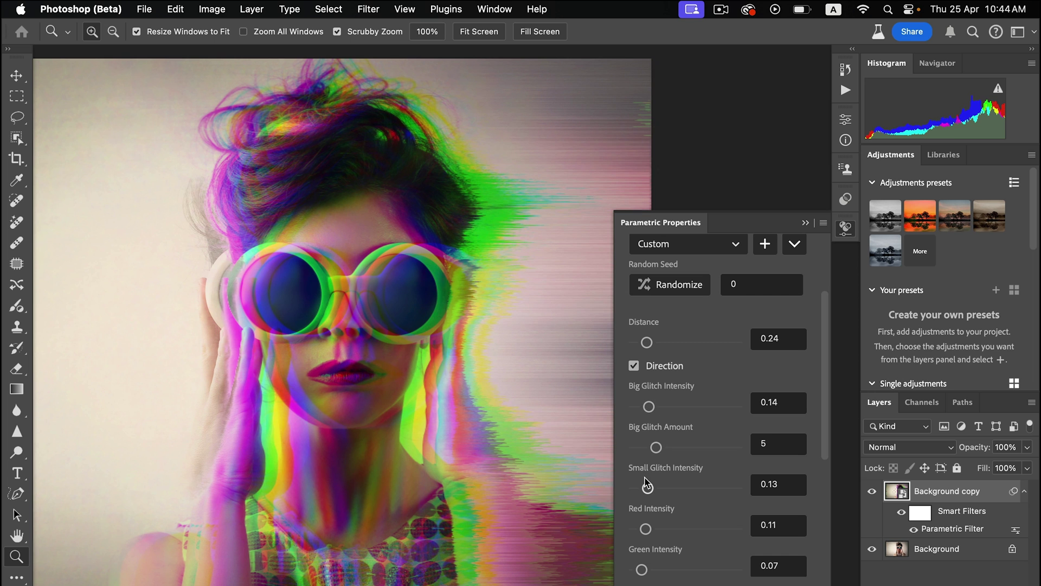
- Apply the Glass Parametric Filter with Glass 1 Intensity 0.69 and Relief 1 Intensity 0.38
click(363, 11)
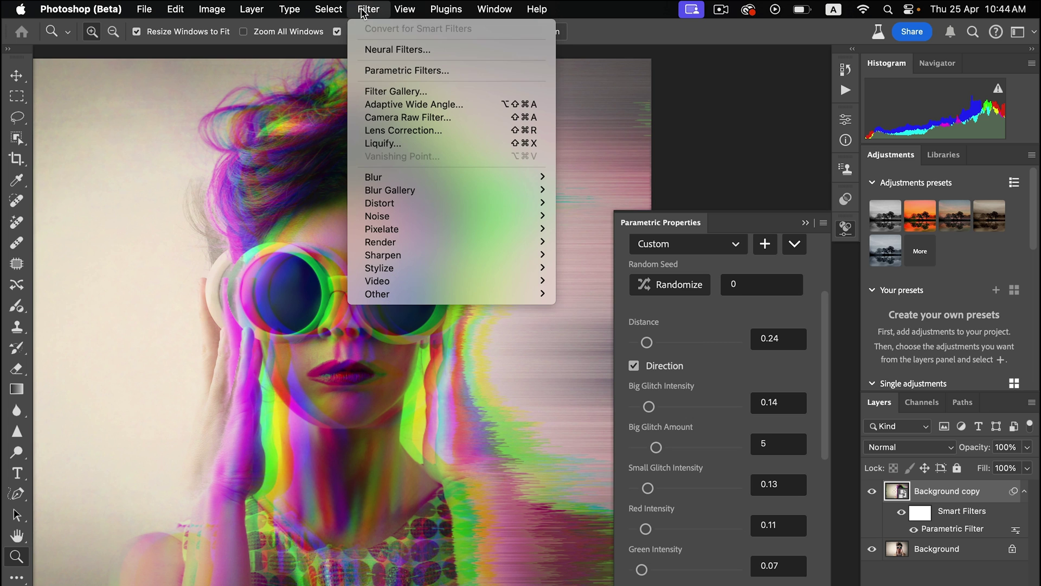
click(379, 70)
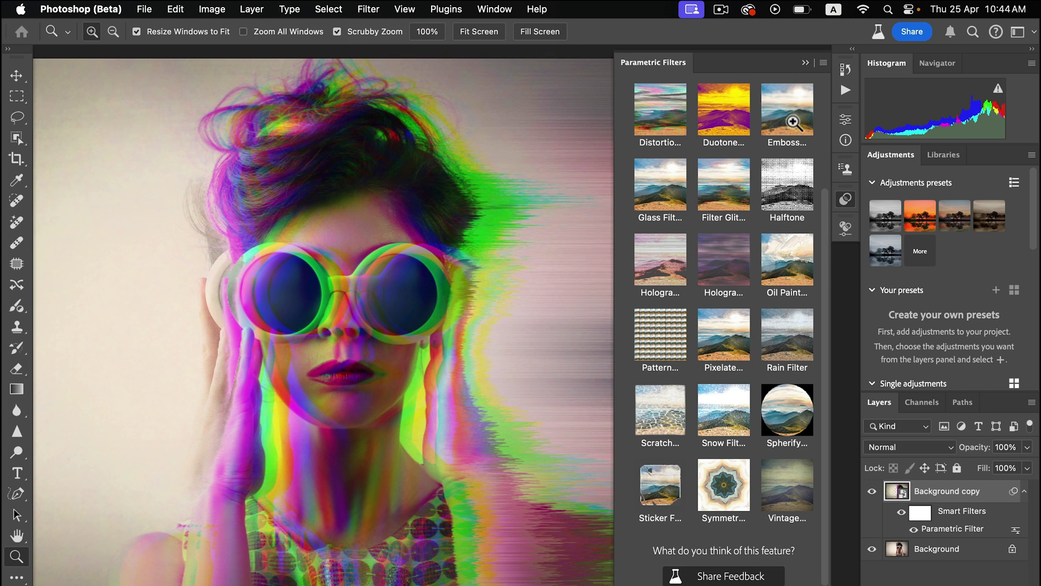
click(663, 204)
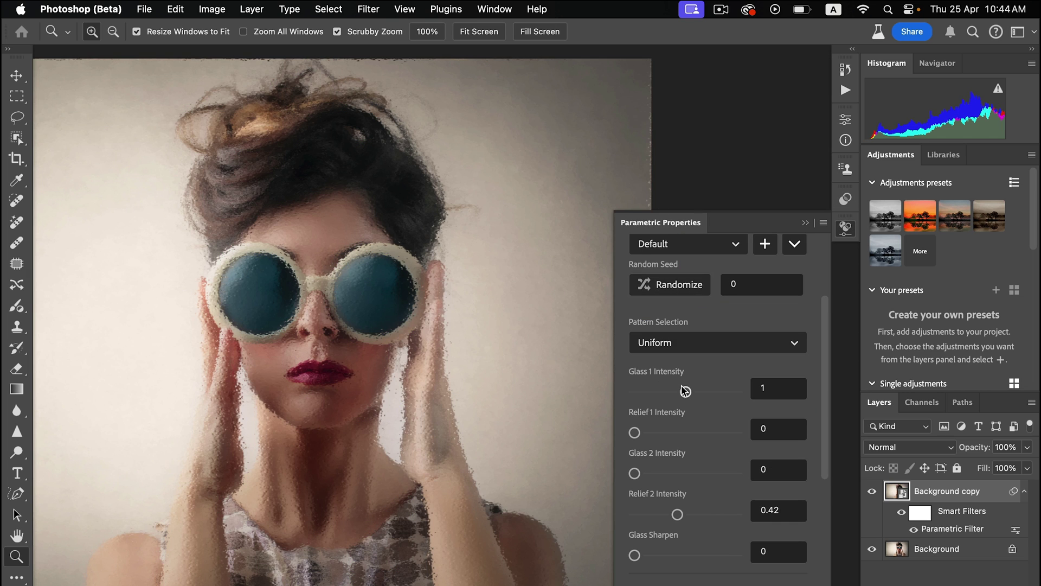
drag(685, 390, 691, 391)
drag(690, 391, 670, 393)
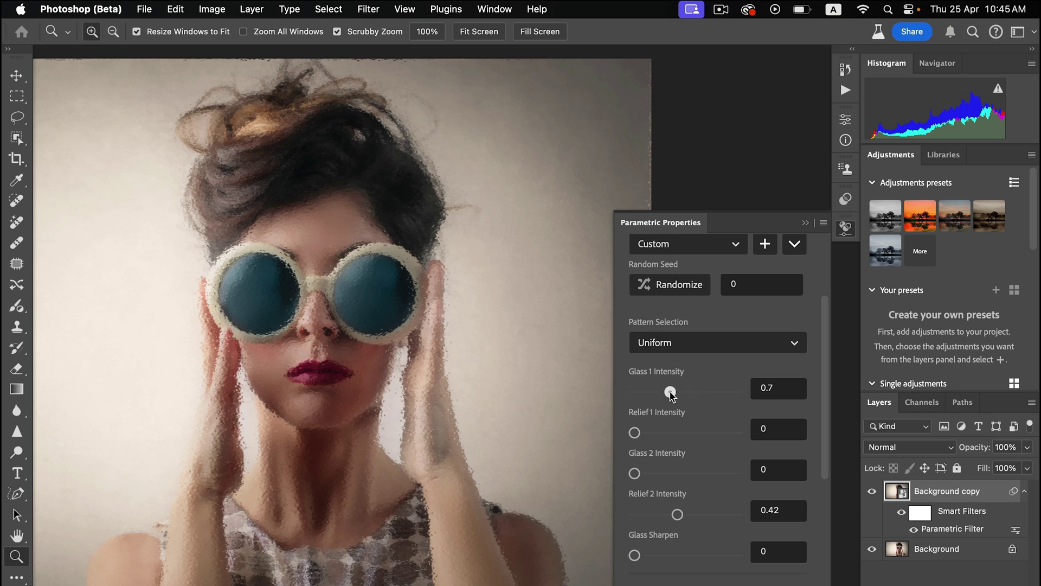
click(664, 432)
drag(664, 431, 674, 432)
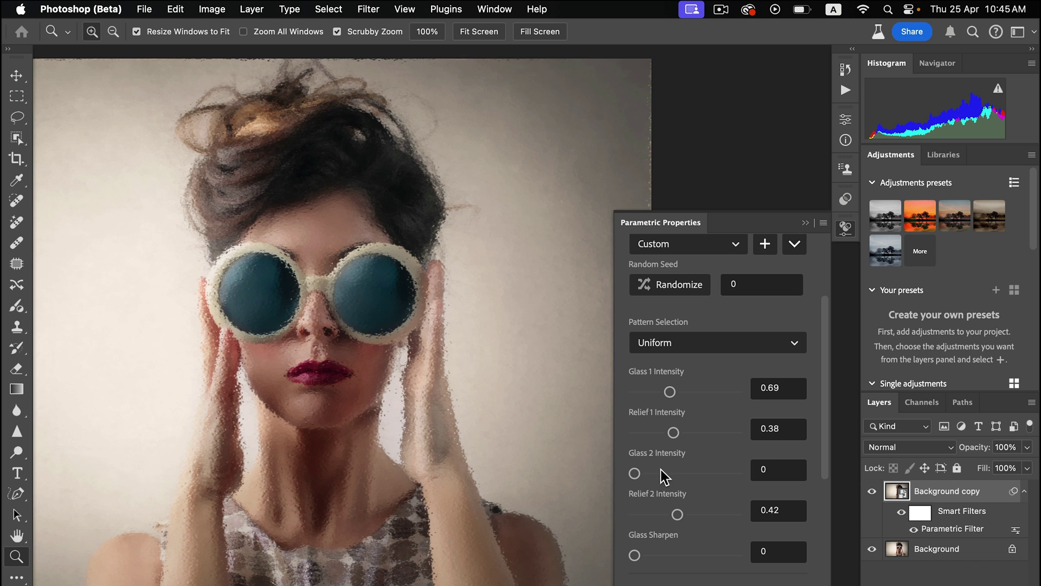
- Apply the Glitch Parametric Filter to the portrait and set its Glitch Density to 0.17
click(368, 9)
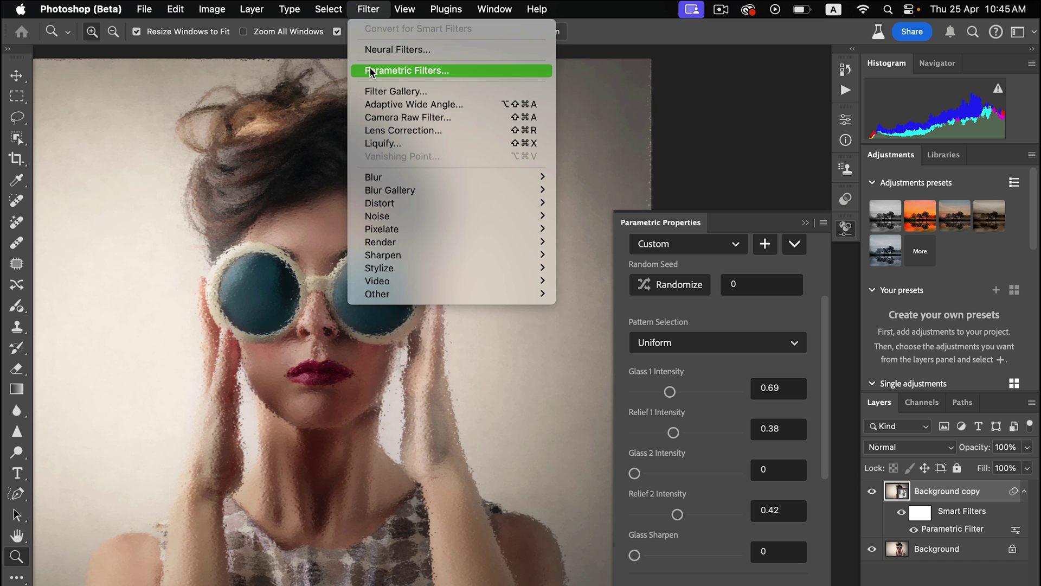
click(371, 71)
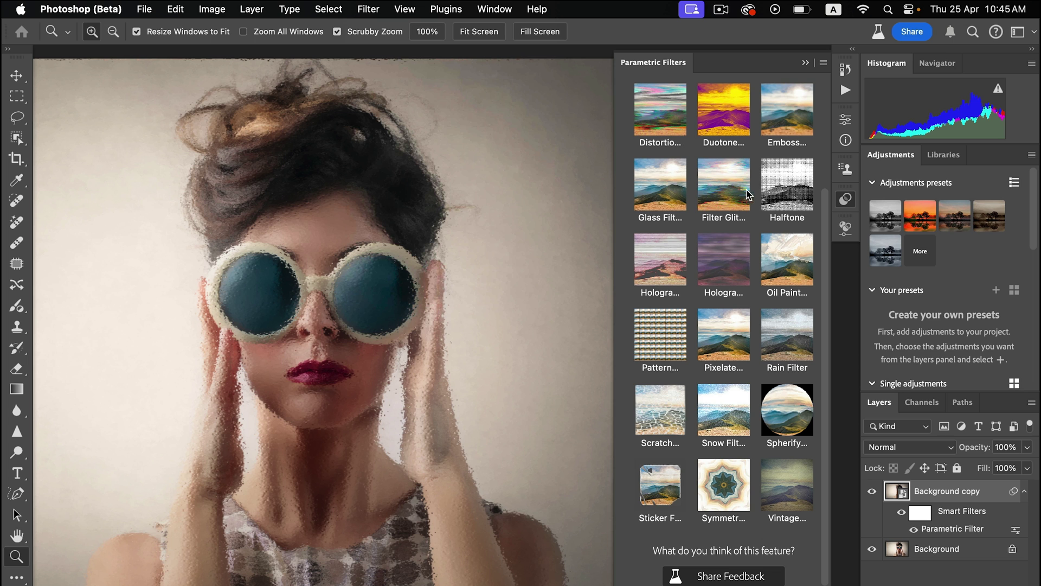
click(732, 194)
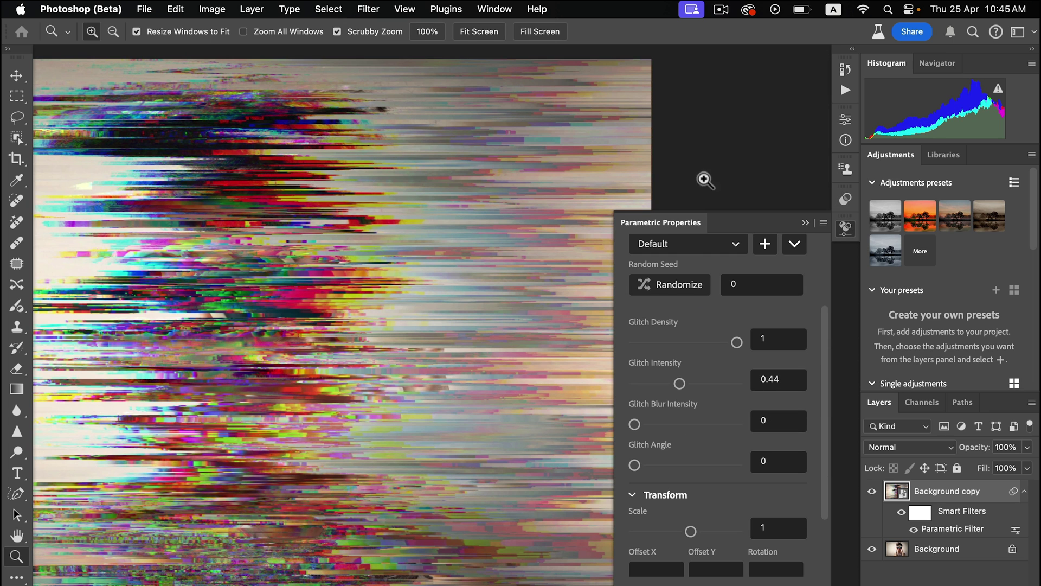
drag(673, 343, 652, 344)
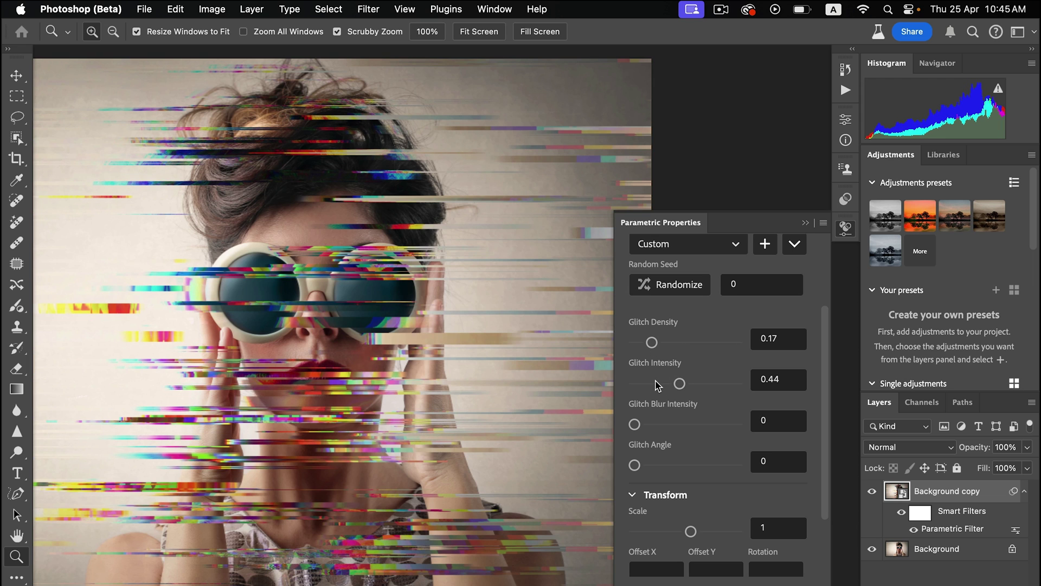
- Set the glitch filter's Glitch Intensity to 0.22, Glitch Blur Intensity to 0.23 and Glitch Angle to 119
drag(658, 383, 657, 382)
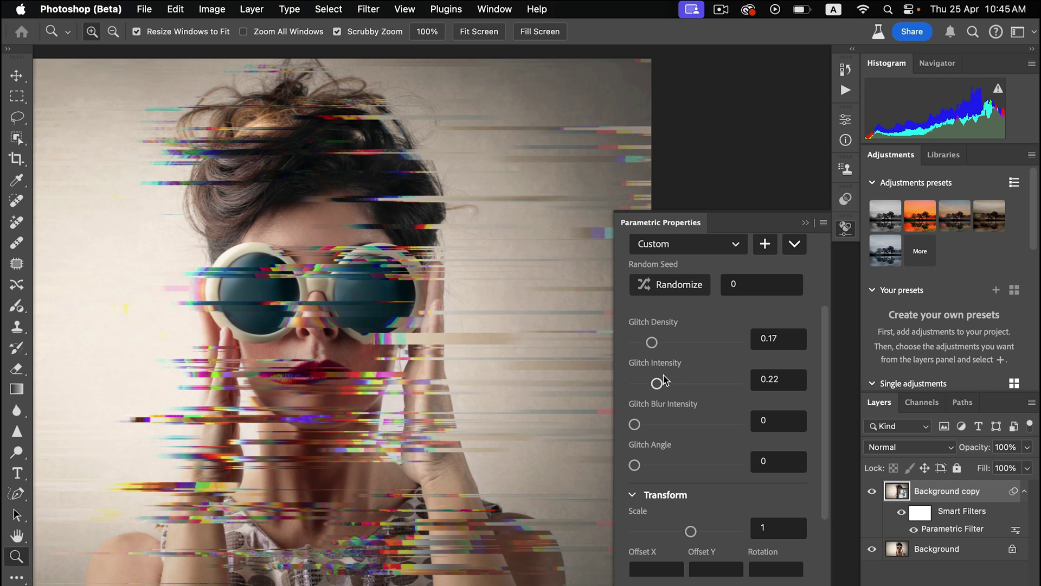
drag(635, 424, 658, 424)
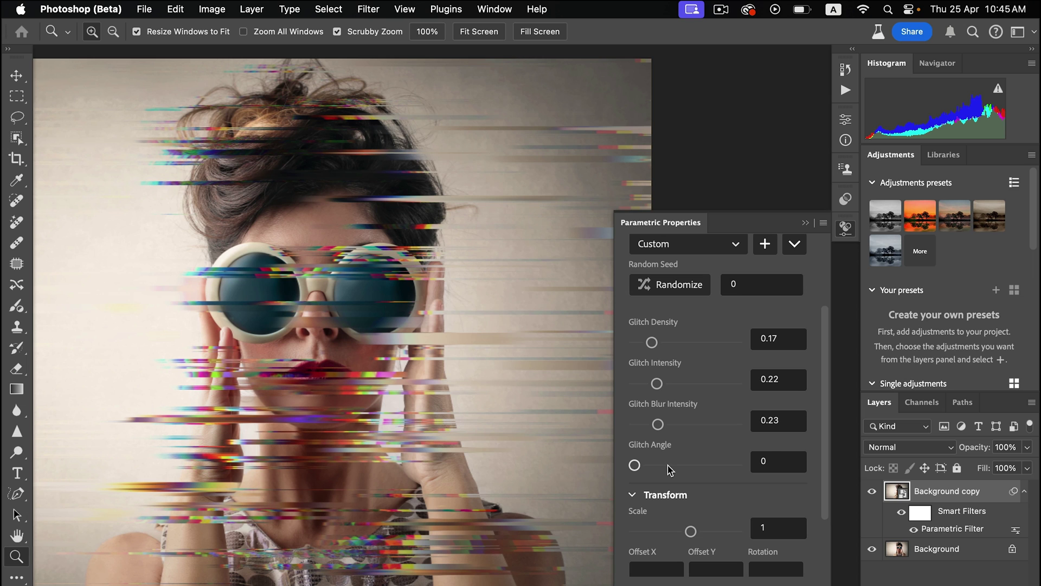
click(669, 466)
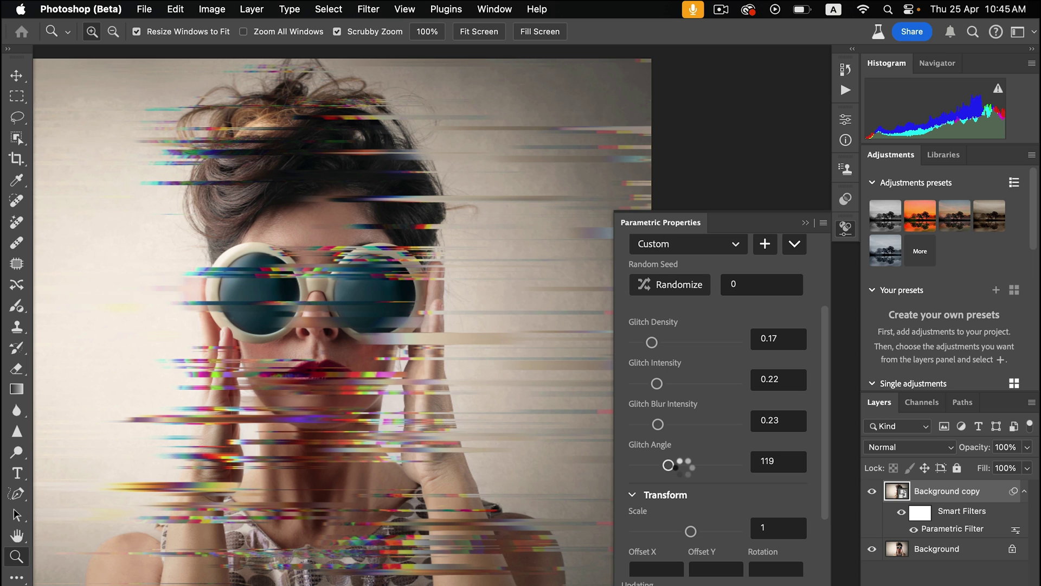
- Apply the Halftone Parametric Filter and set its Shape Selection to Stripe
click(368, 9)
click(388, 69)
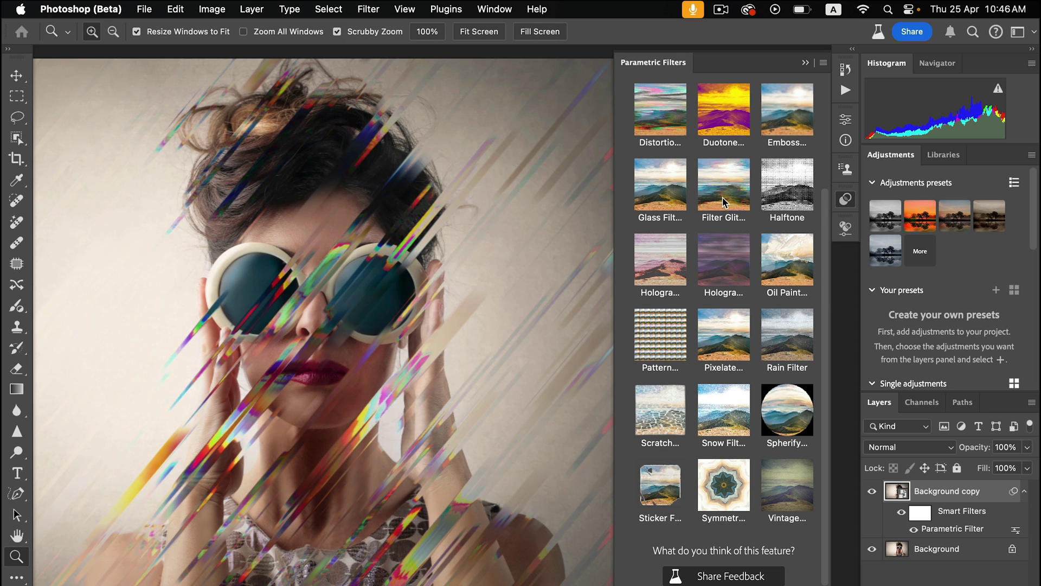
click(790, 196)
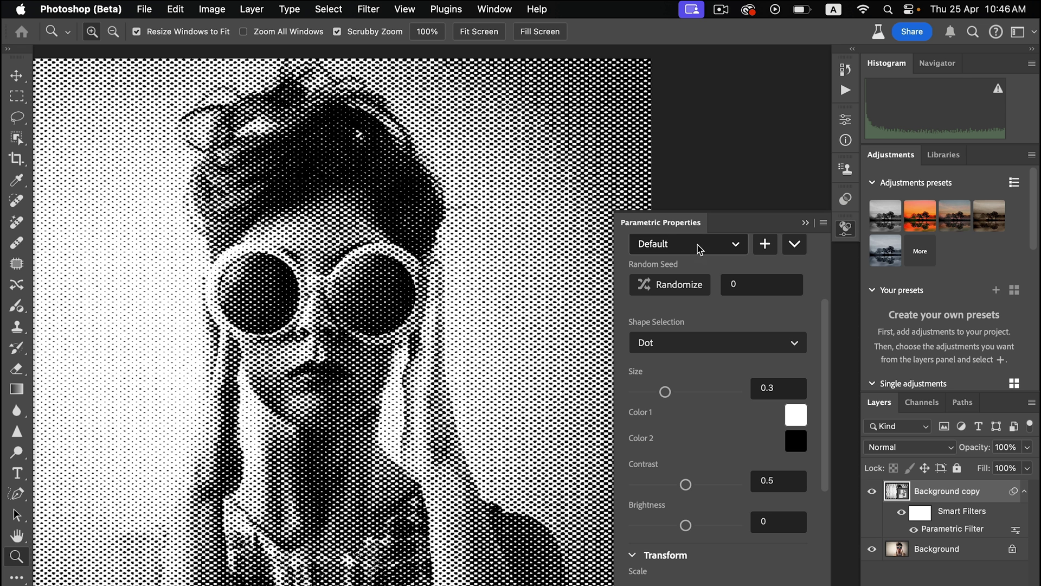
click(699, 345)
click(677, 394)
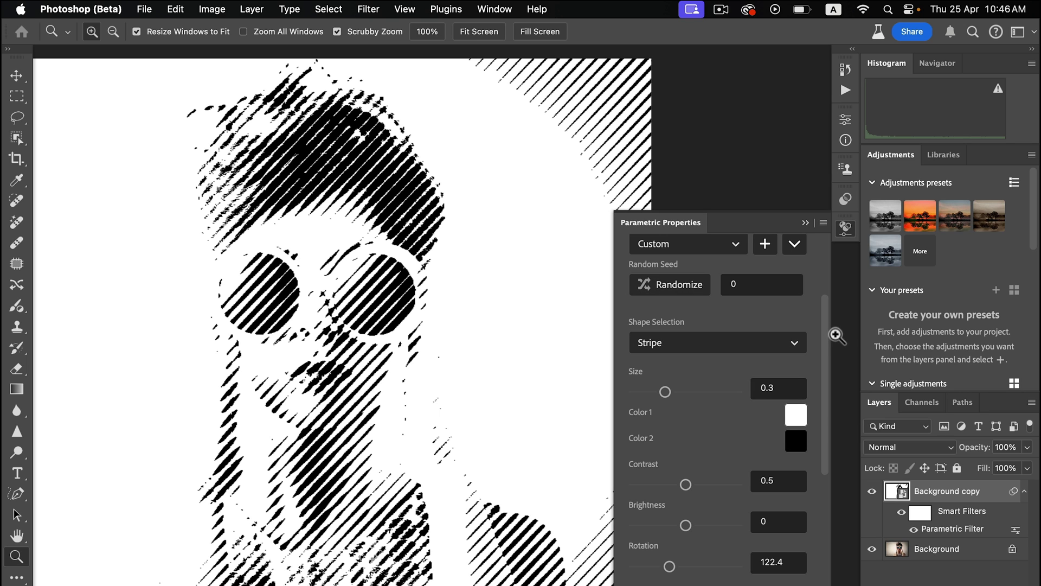
- Try the Orange And Purple Large Stripe, Contrast Dot and Black And White Small Dots halftone presets
scroll(822, 336, down, 5)
scroll(820, 320, up, 6)
scroll(816, 304, up, 3)
click(716, 350)
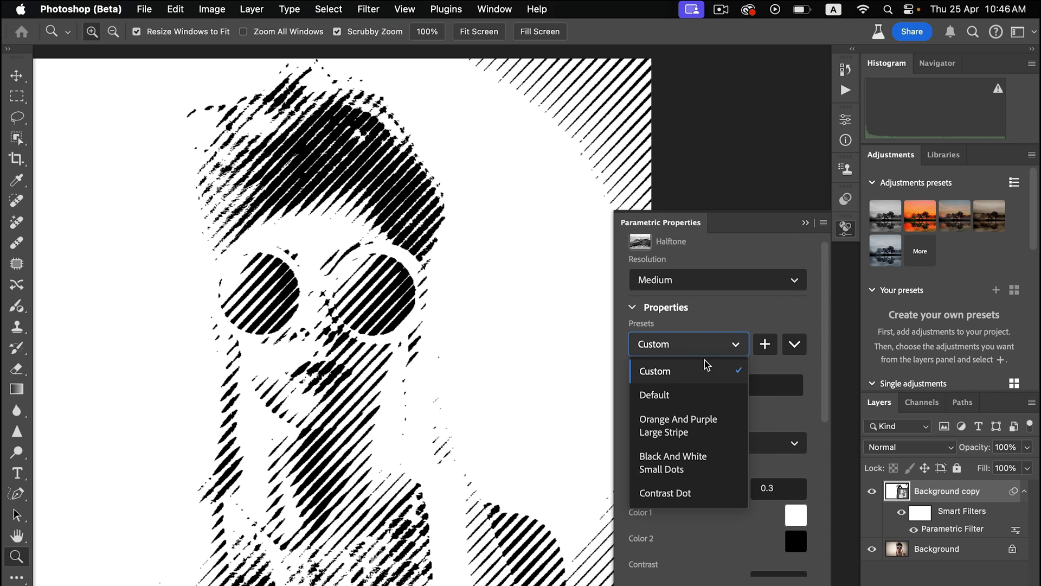
click(677, 424)
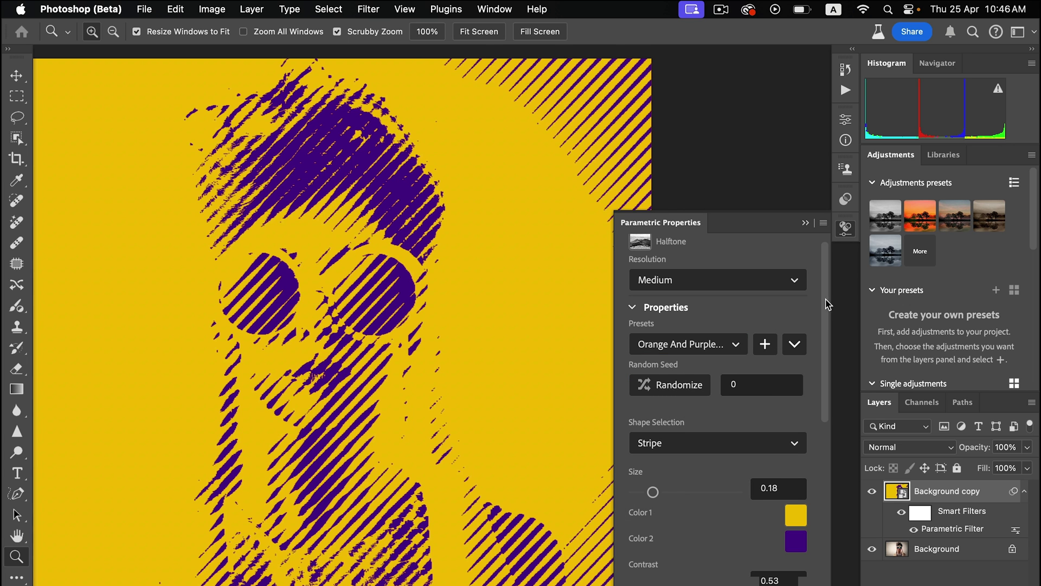
click(725, 344)
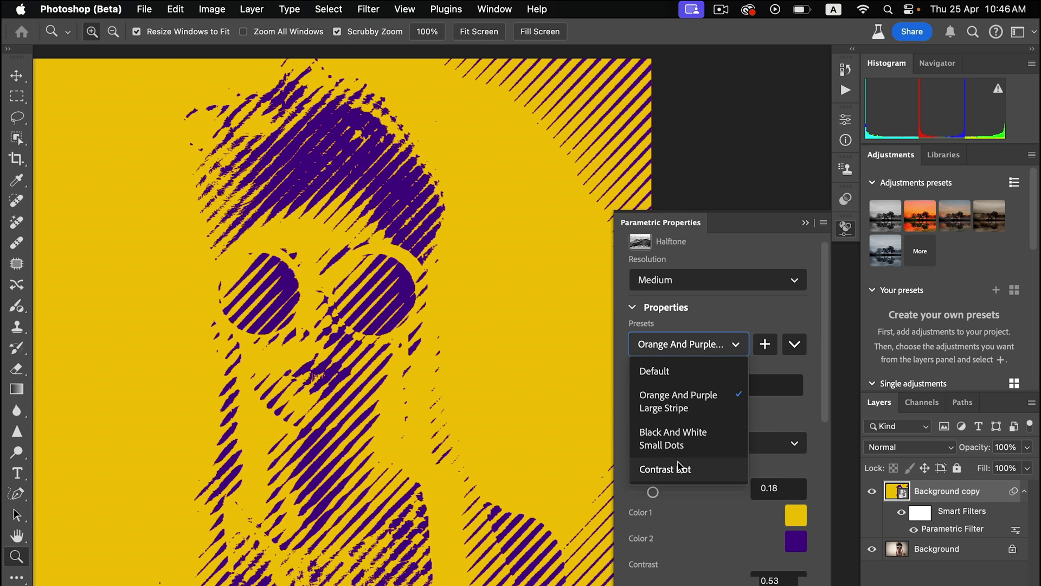
click(678, 468)
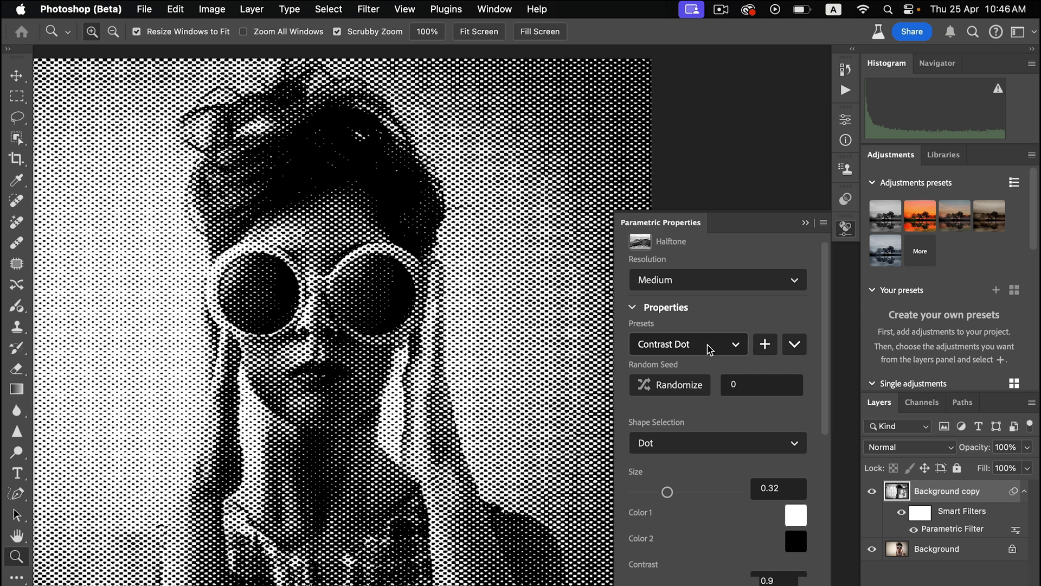
click(708, 346)
click(678, 440)
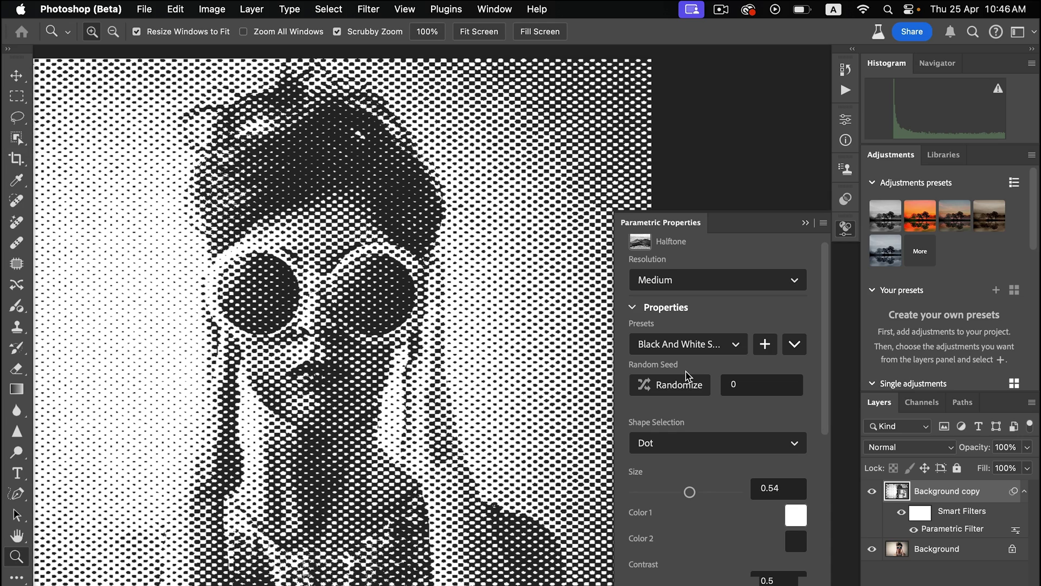
- Apply the Orange And Purple Large Stripe halftone preset and set its stripe Size to 0.49
click(690, 351)
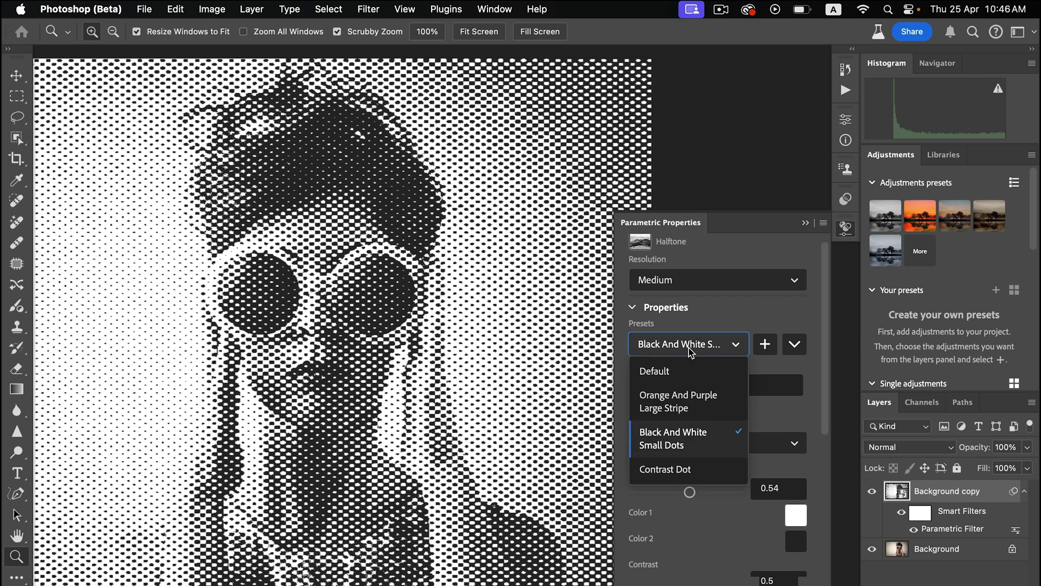
click(672, 403)
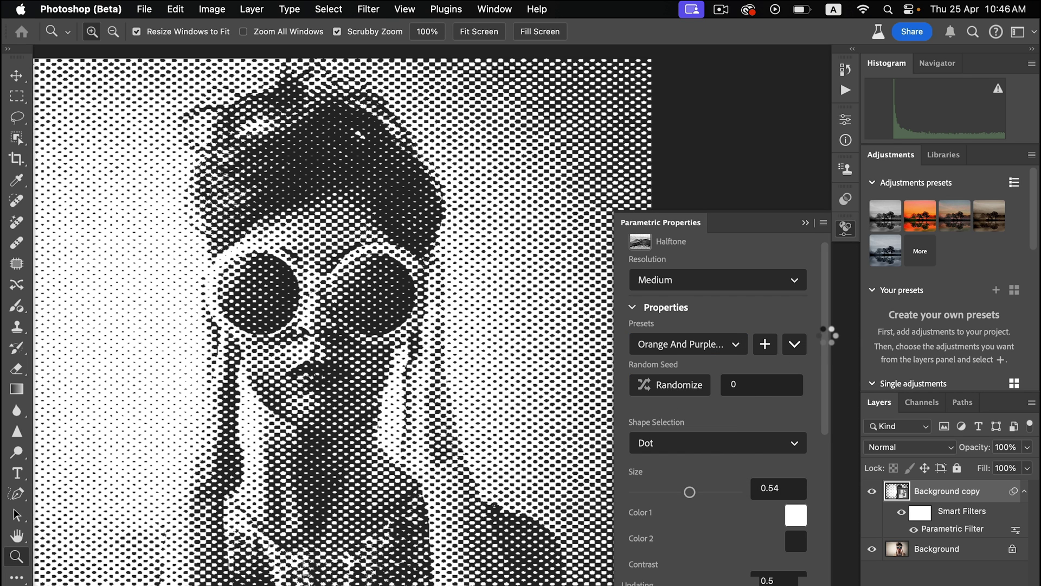
scroll(818, 353, down, 4)
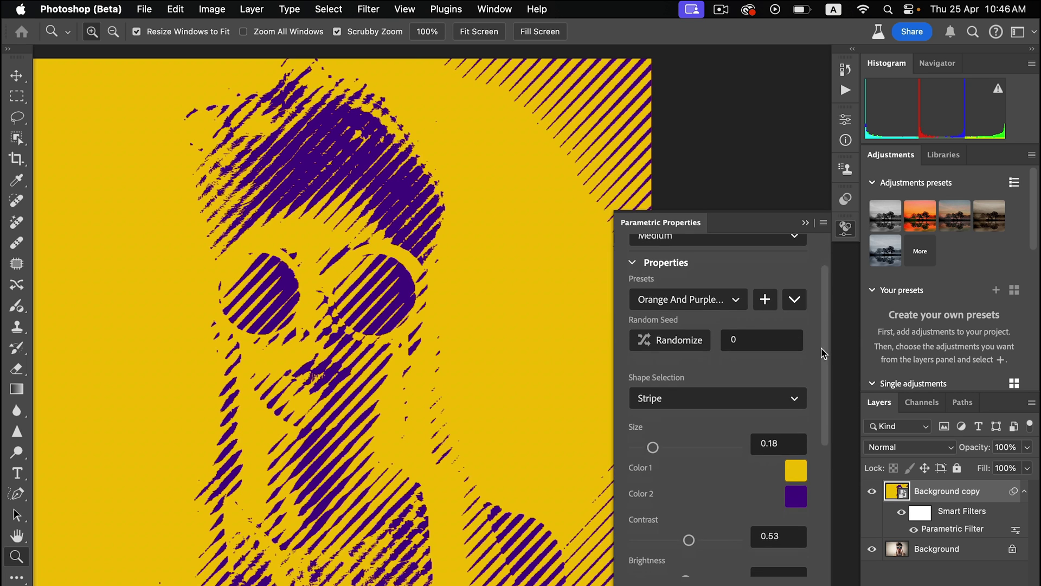
drag(666, 400, 686, 400)
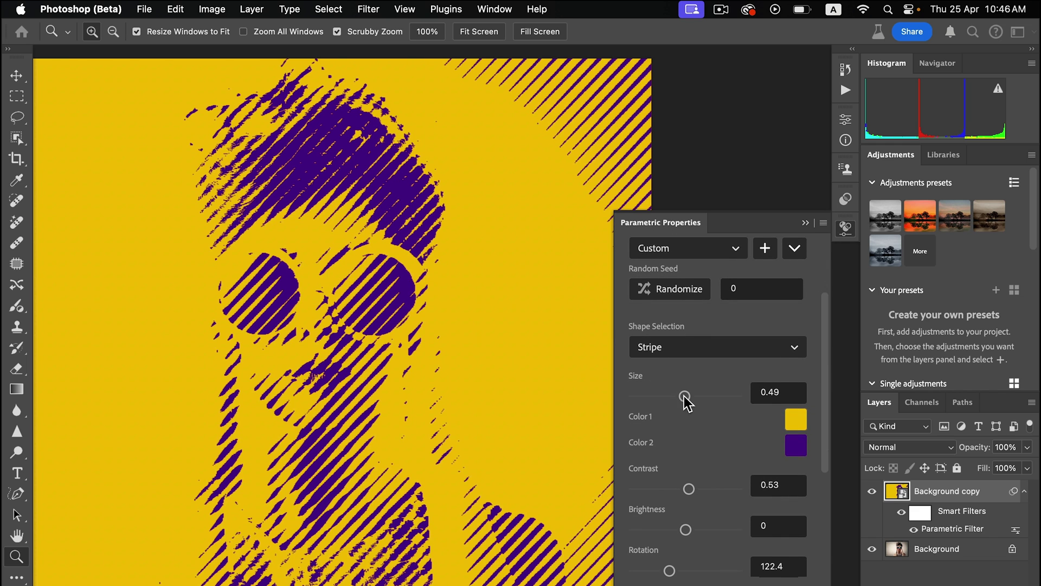
- Try low and high Contrast values for the halftone stripes, then set the Contrast to 0.77
drag(676, 492, 660, 490)
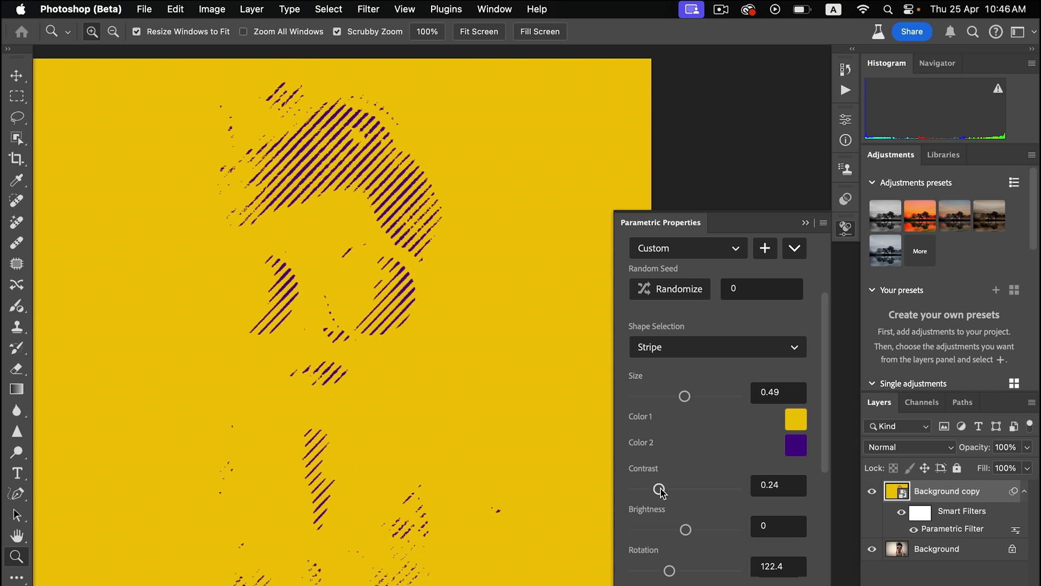
drag(703, 491, 720, 488)
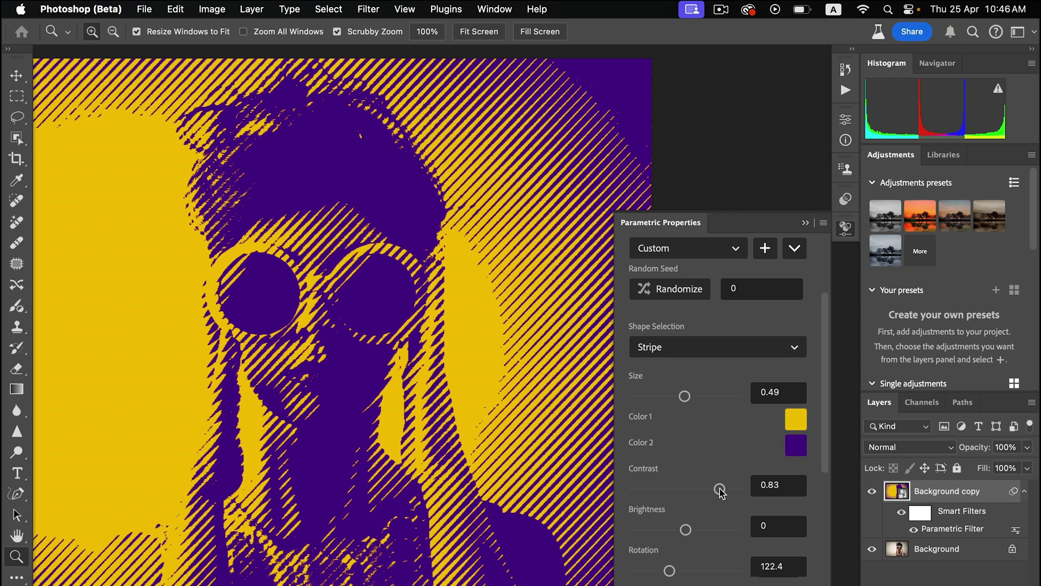
drag(720, 488, 713, 489)
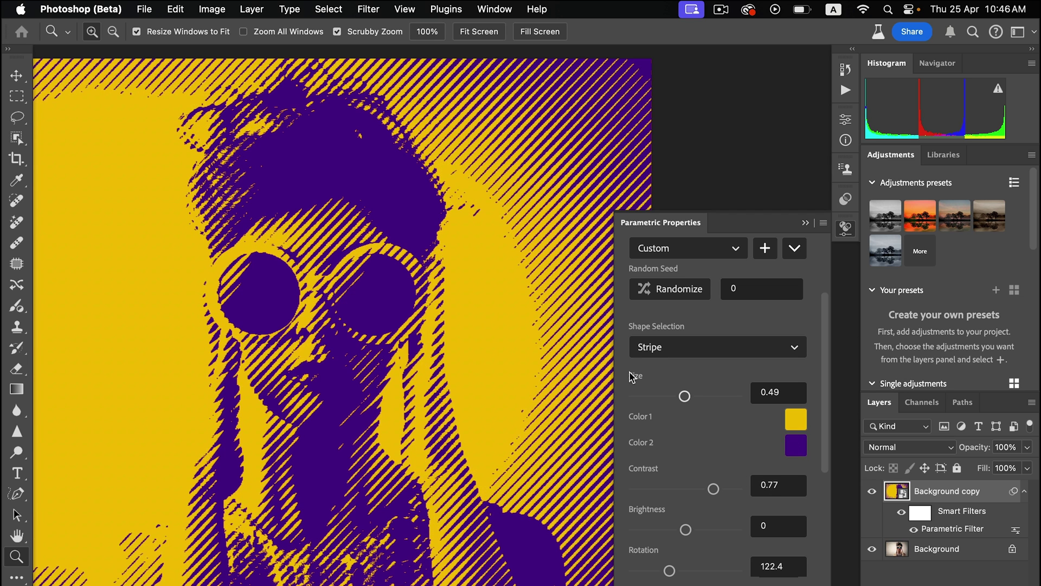
- Change the halftone filter's Color 2 from dark purple to a bright magenta
click(793, 444)
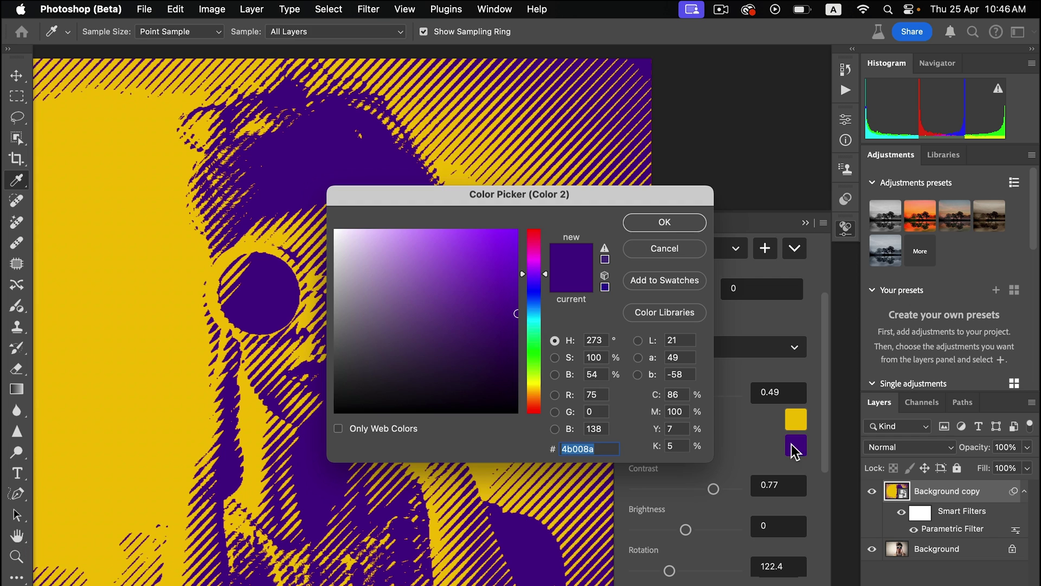
drag(532, 274, 532, 262)
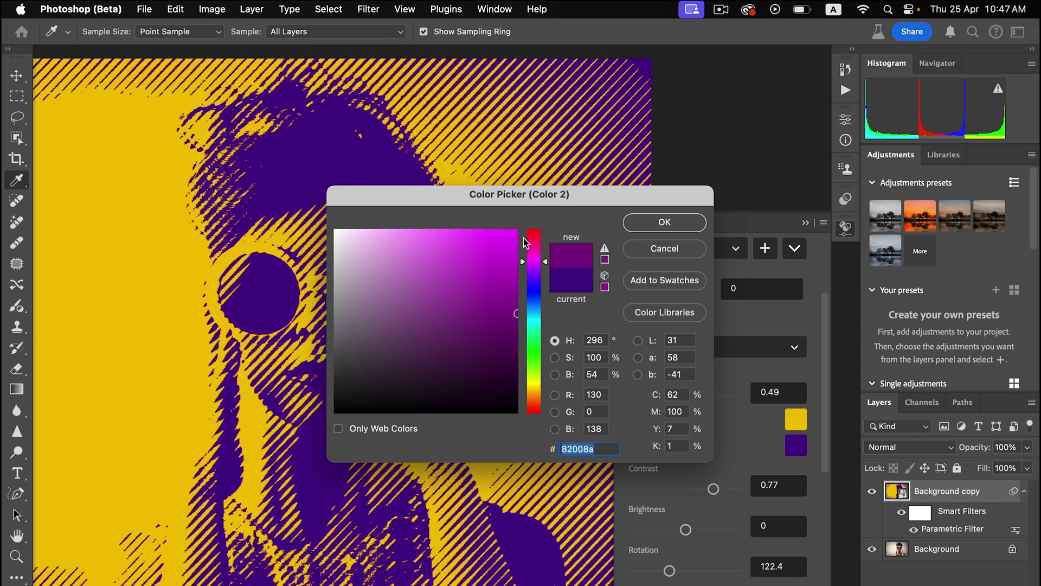
click(511, 237)
click(664, 221)
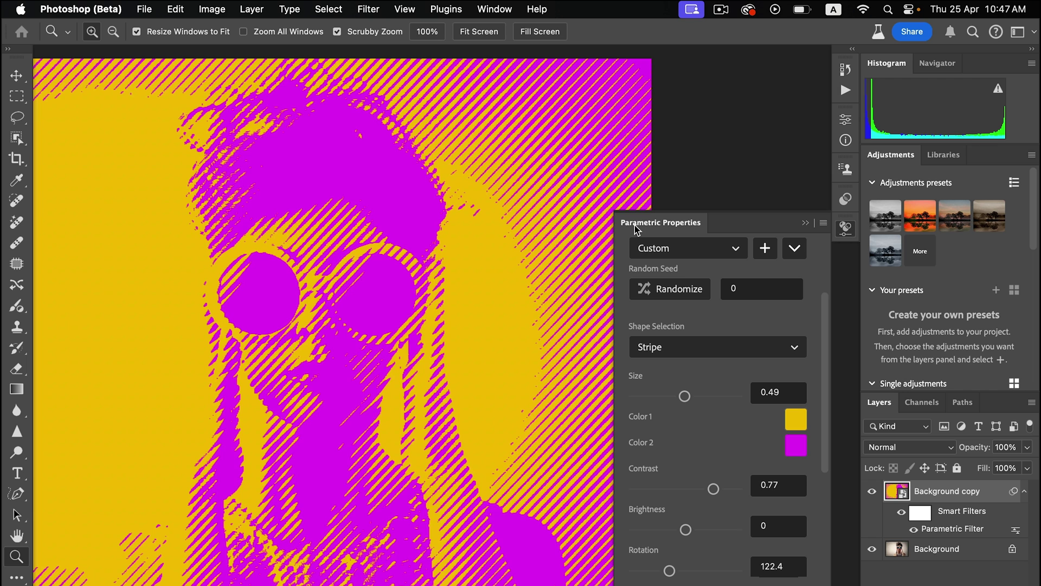
- Apply the Pattern Parametric Filter to the Background copy layer
click(365, 11)
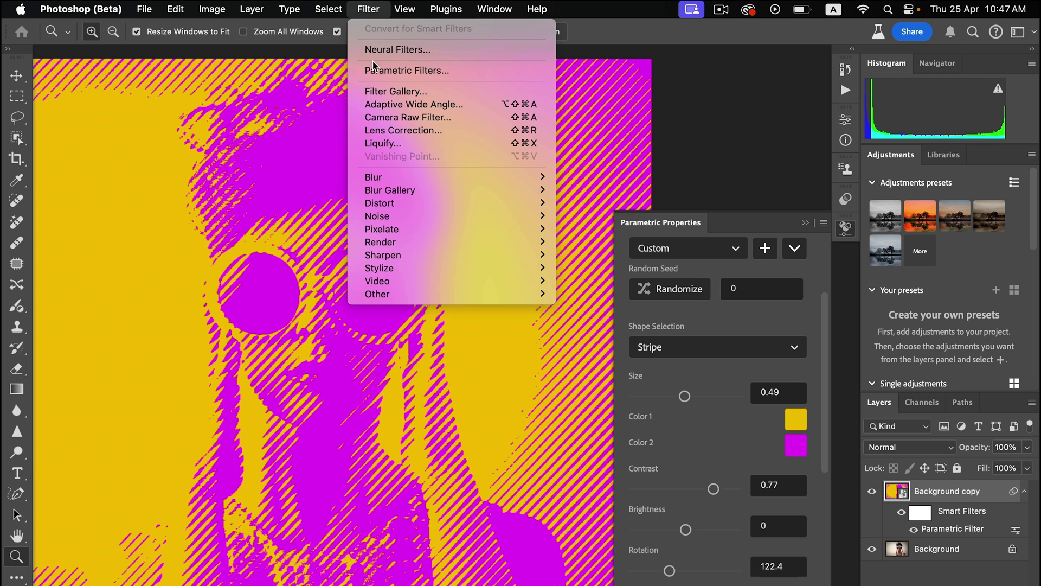
click(374, 73)
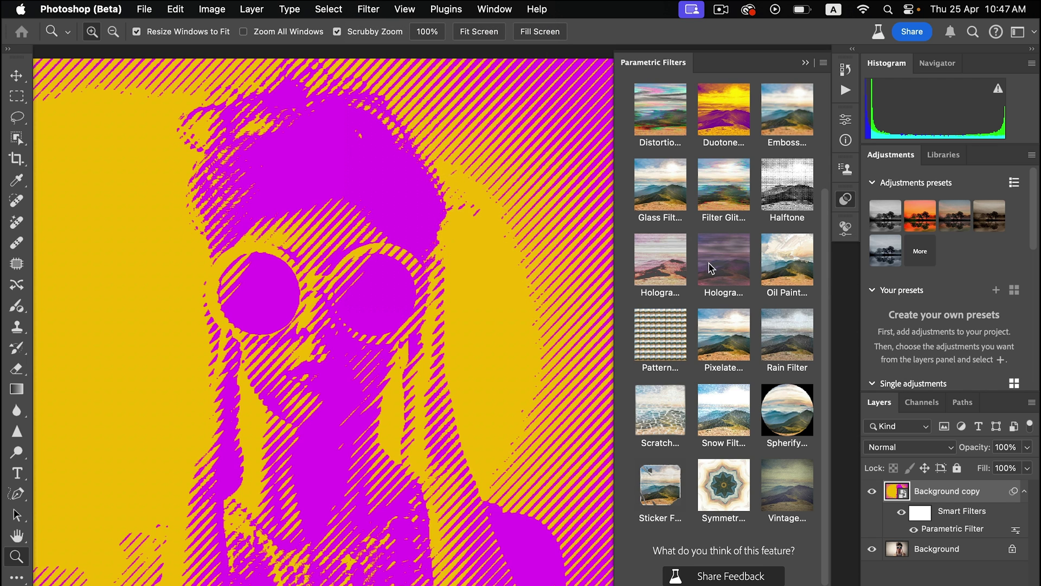
click(672, 337)
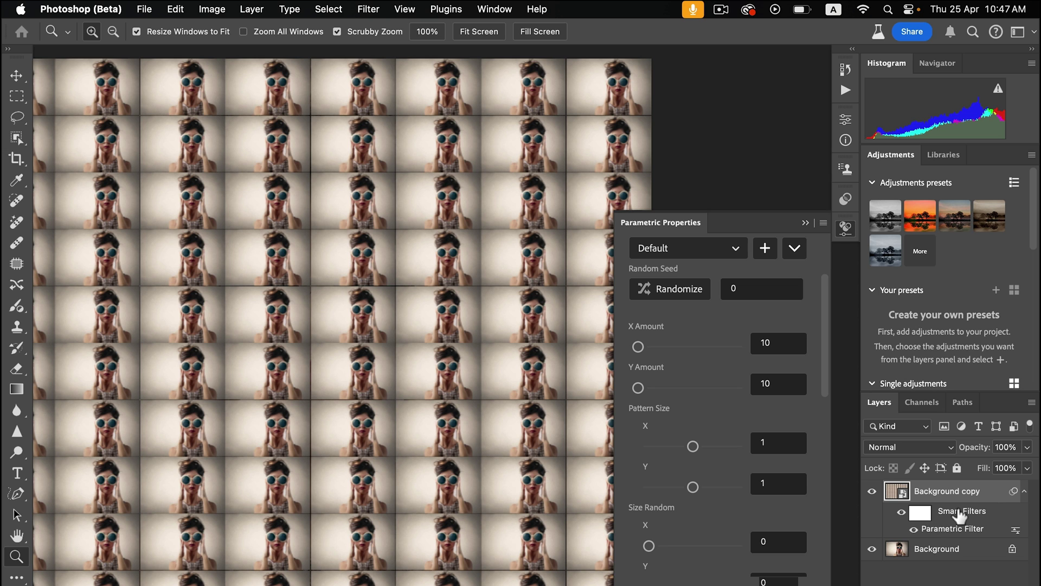
- Apply the Pixelate Parametric Filter to the portrait with its default preset
click(368, 9)
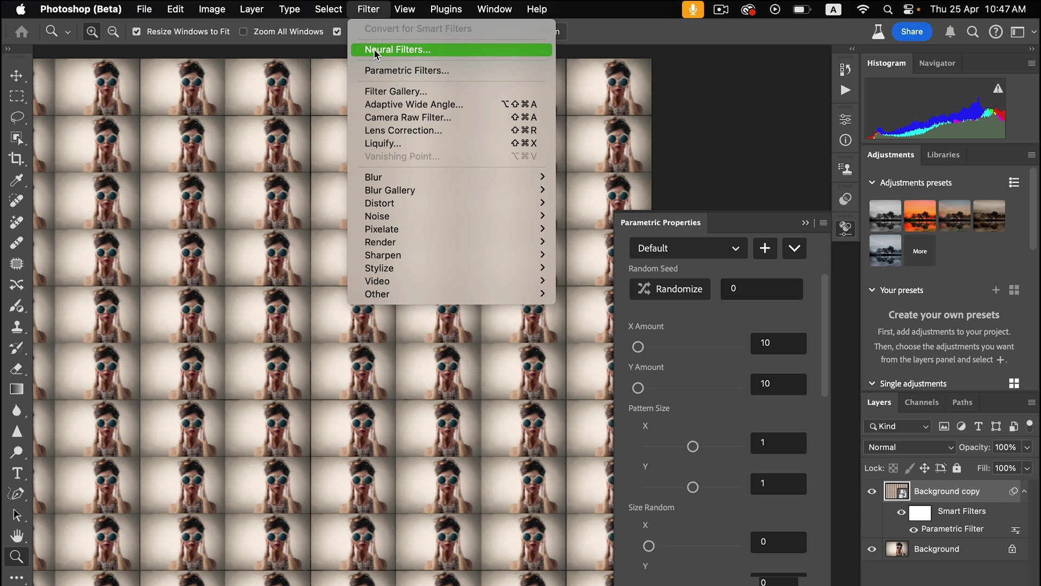
click(374, 70)
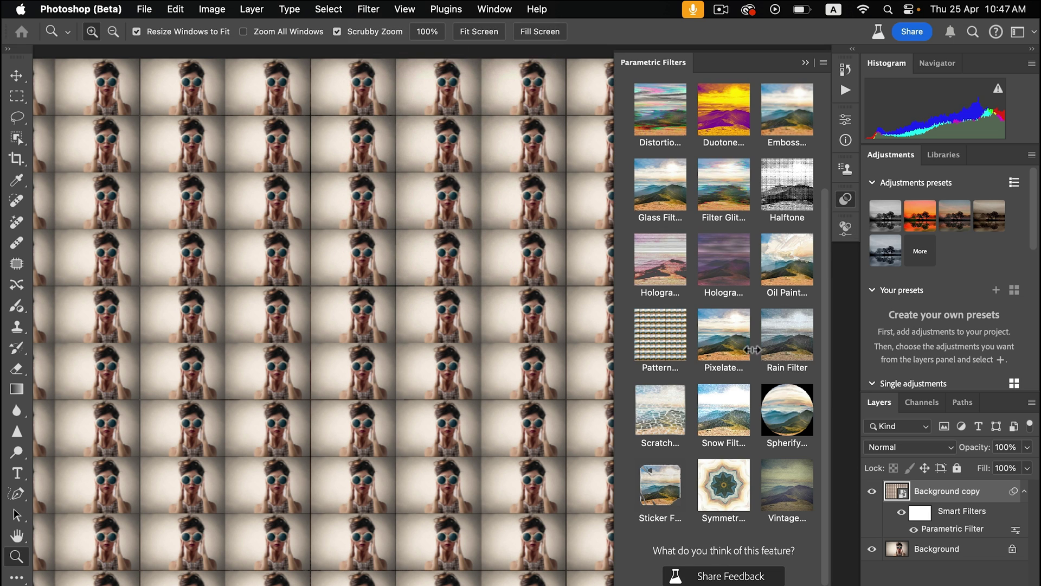
click(731, 348)
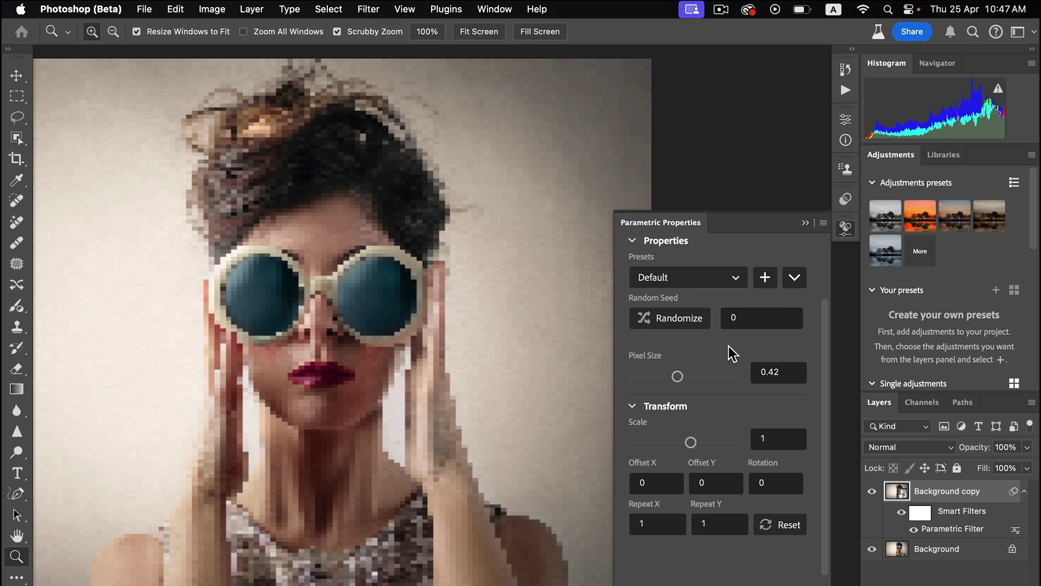
- Apply a Hologram Parametric Filter to the portrait with its default preset
click(373, 10)
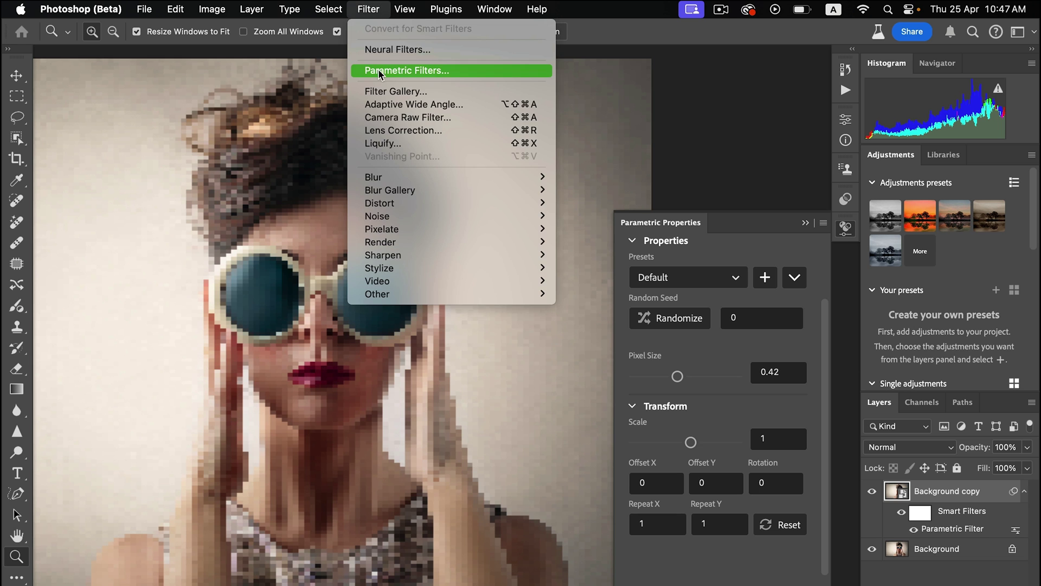
click(382, 71)
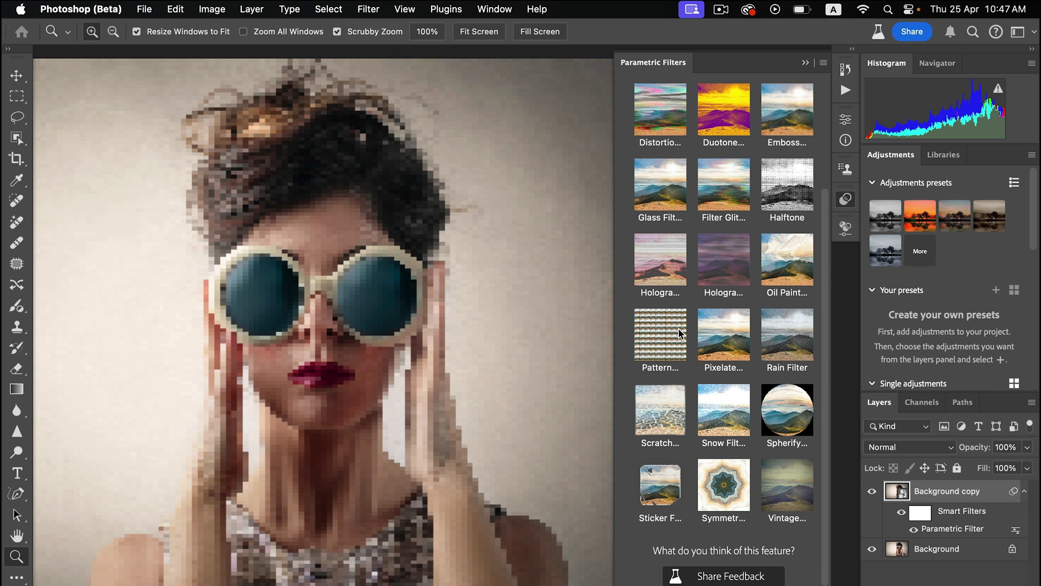
click(727, 267)
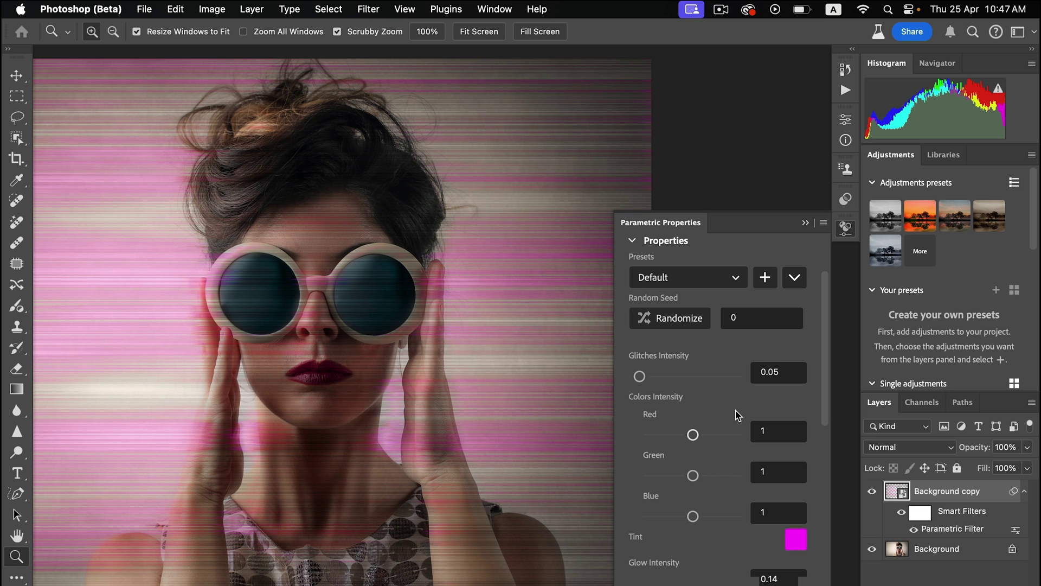
- Apply the Vintage Parametric Filter with the High Contrast preset and set its Shadow Contrast to 0.68
click(373, 9)
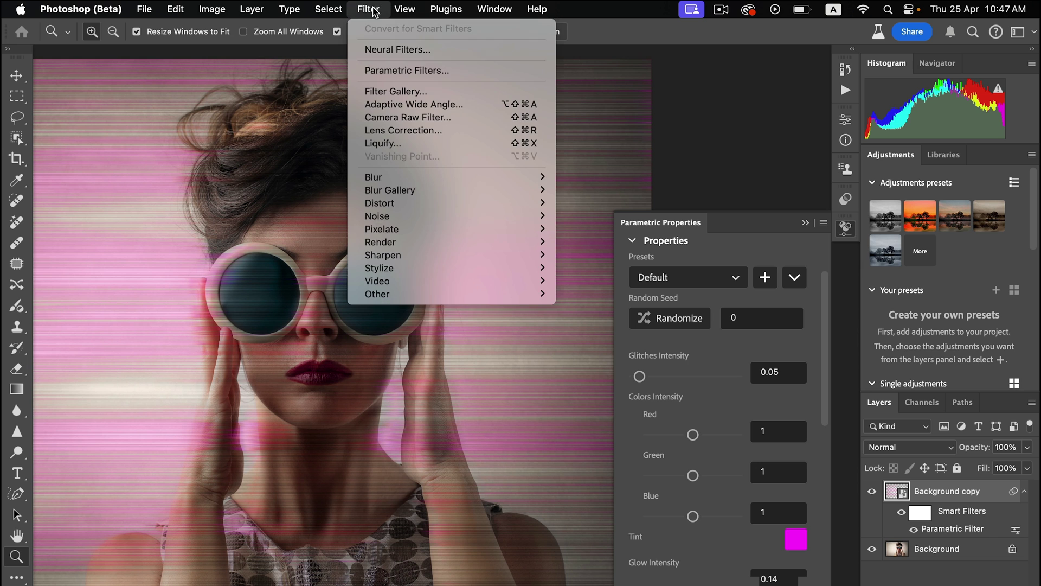
click(380, 70)
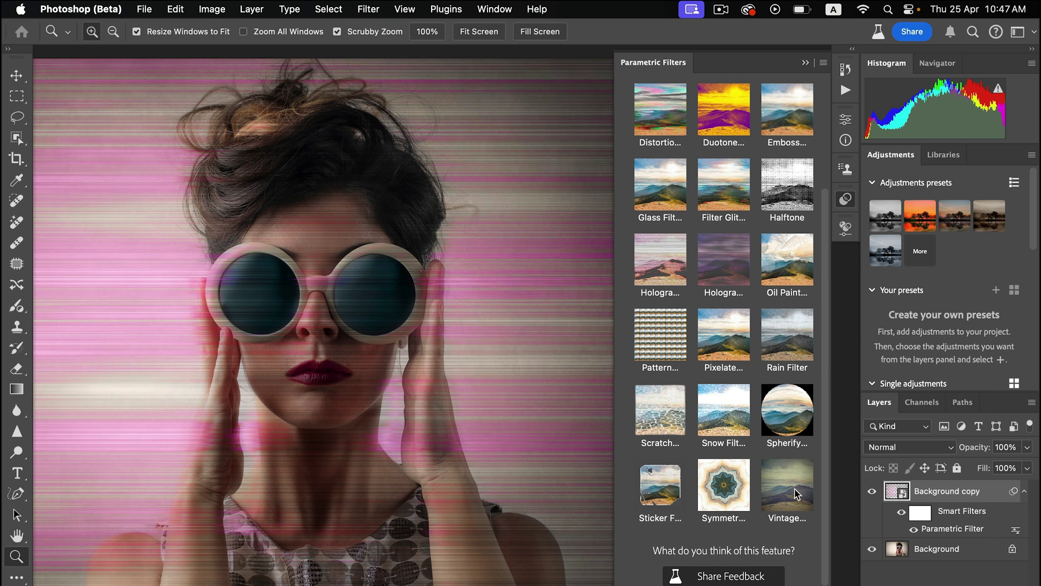
click(796, 494)
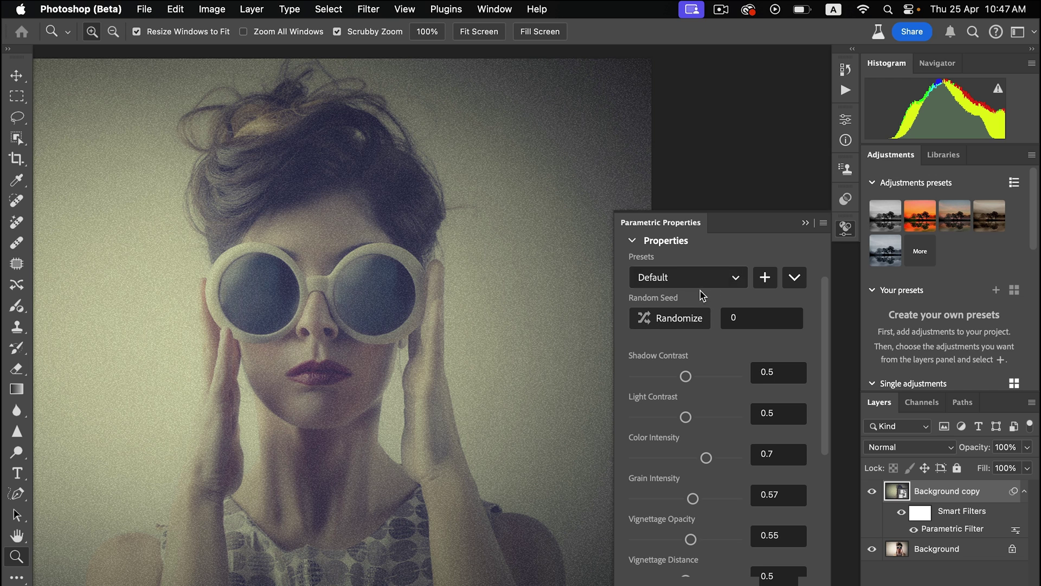
click(701, 283)
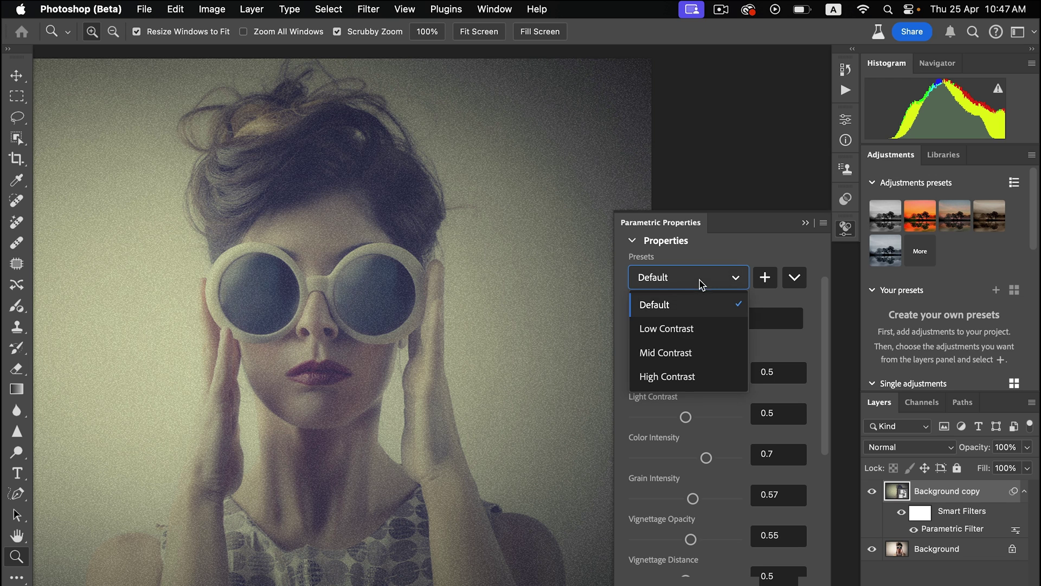
click(688, 375)
drag(688, 375, 670, 382)
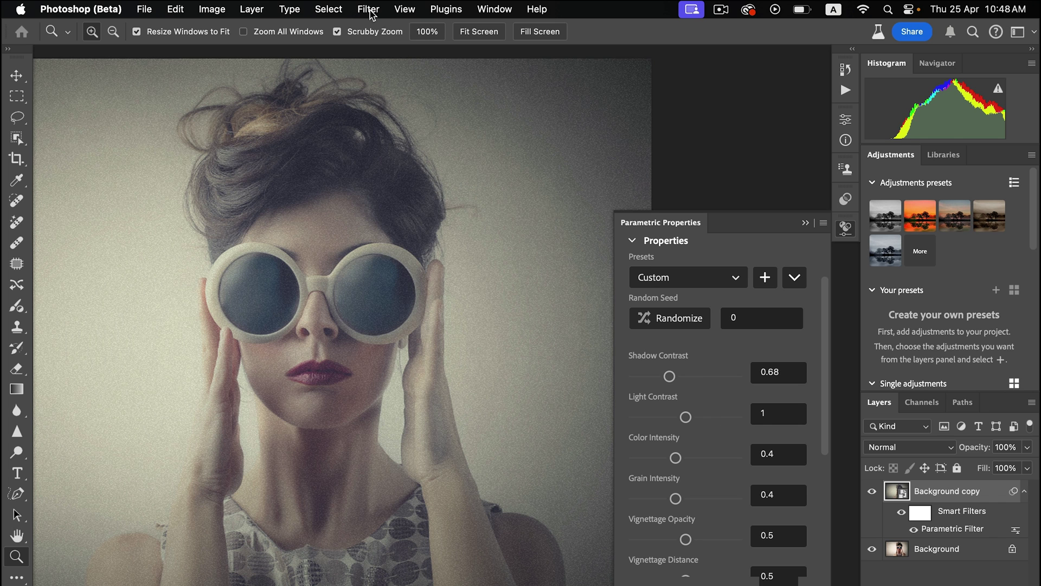
- Apply the Scratch Parametric Filter to the portrait and reduce its Scratches amount
click(370, 10)
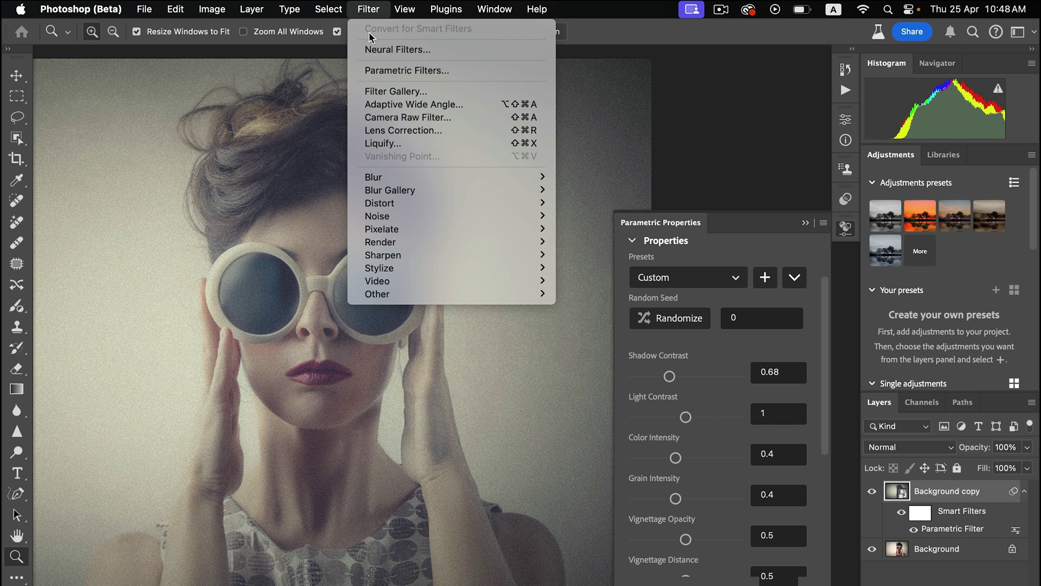
click(371, 70)
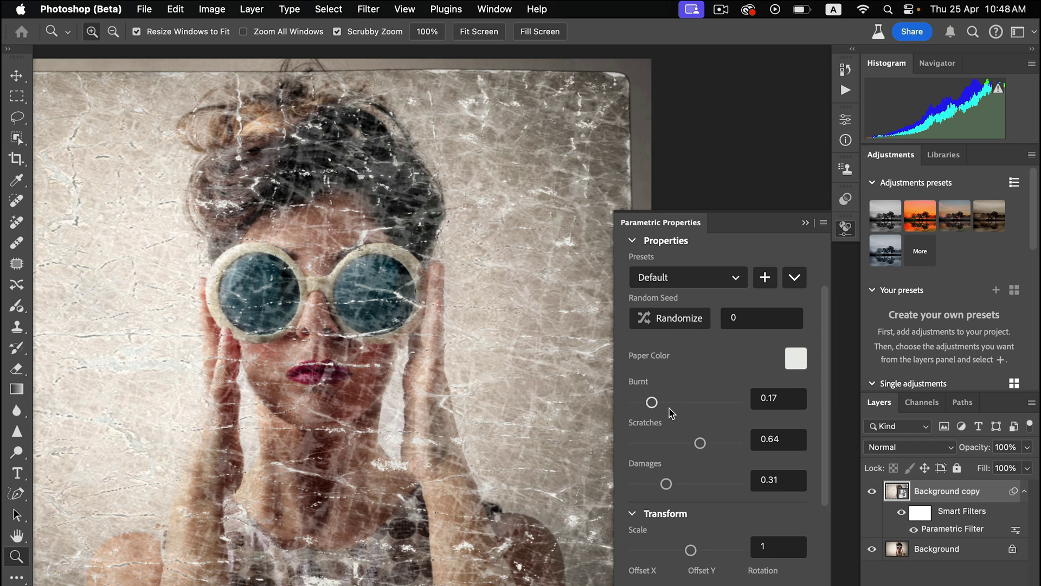
click(666, 443)
- Apply the Oil Paint Parametric Filter and set its Effect Intensity to 0.58 and Fine Details to 0.26
click(370, 11)
click(384, 70)
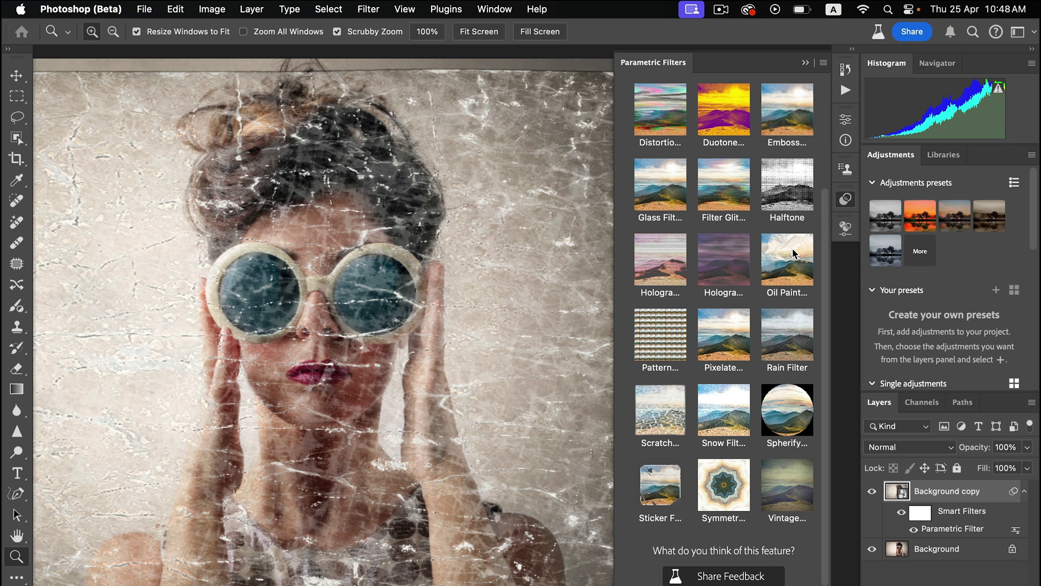
click(845, 228)
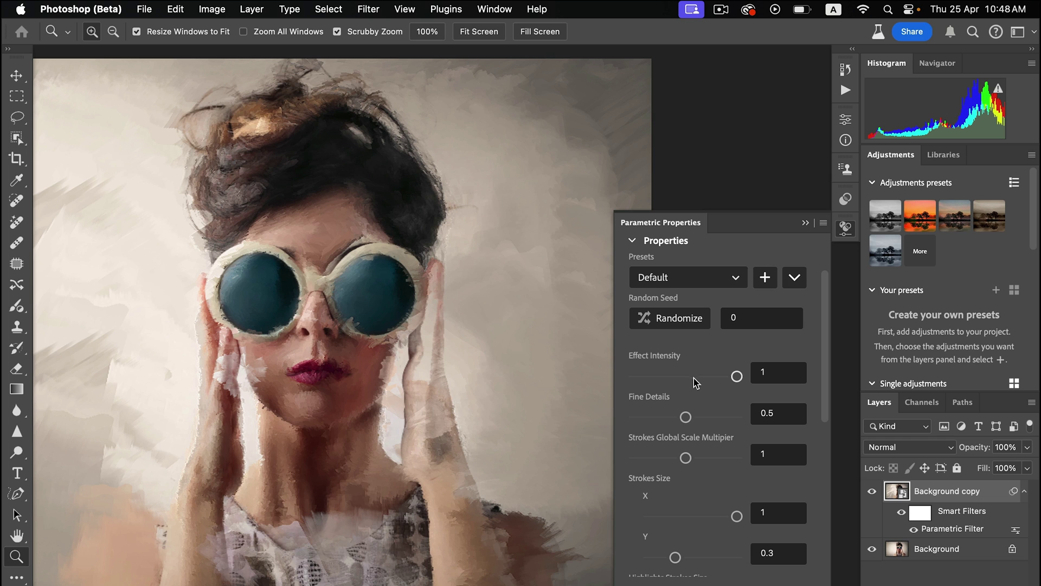
click(695, 376)
click(662, 417)
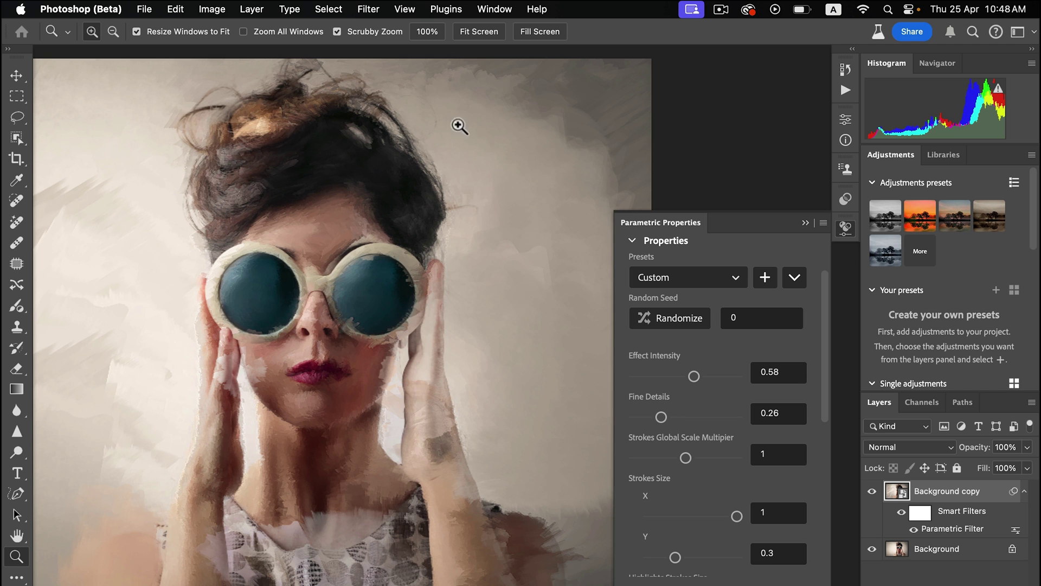
- Apply the Snow Parametric Filter to the portrait and set its Snow Density to 0.61
click(369, 9)
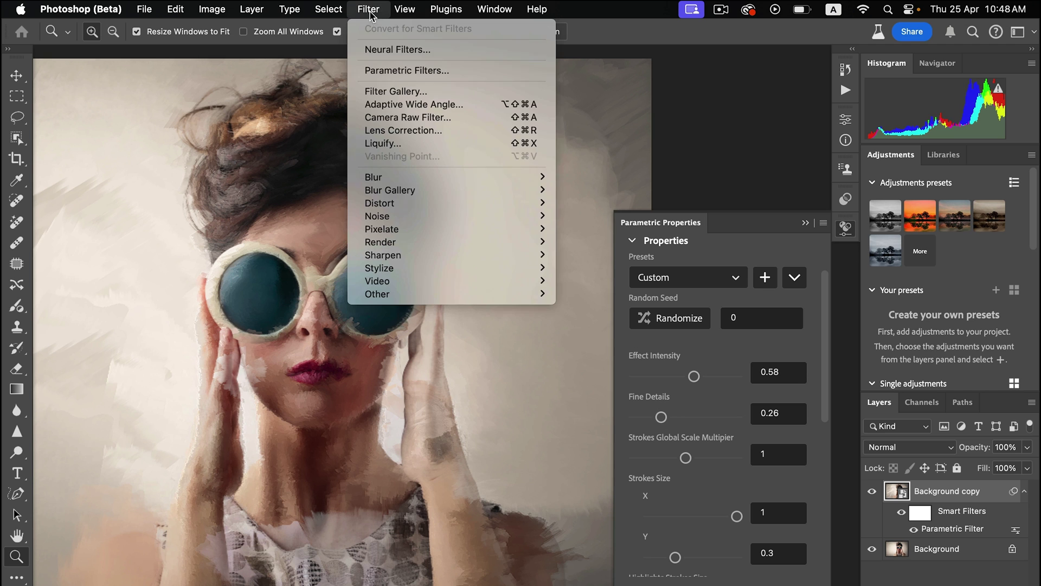
click(392, 70)
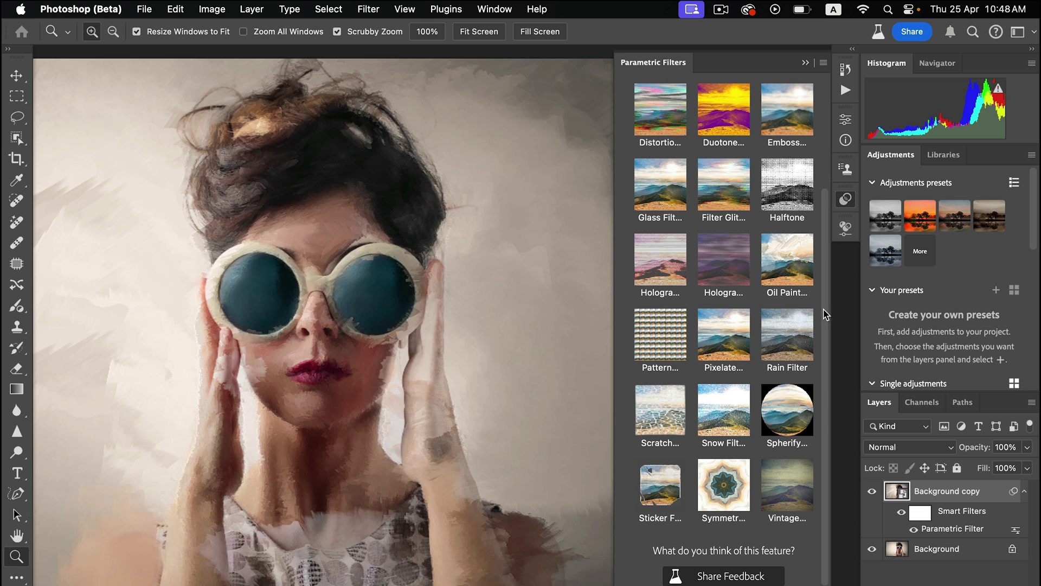
click(718, 418)
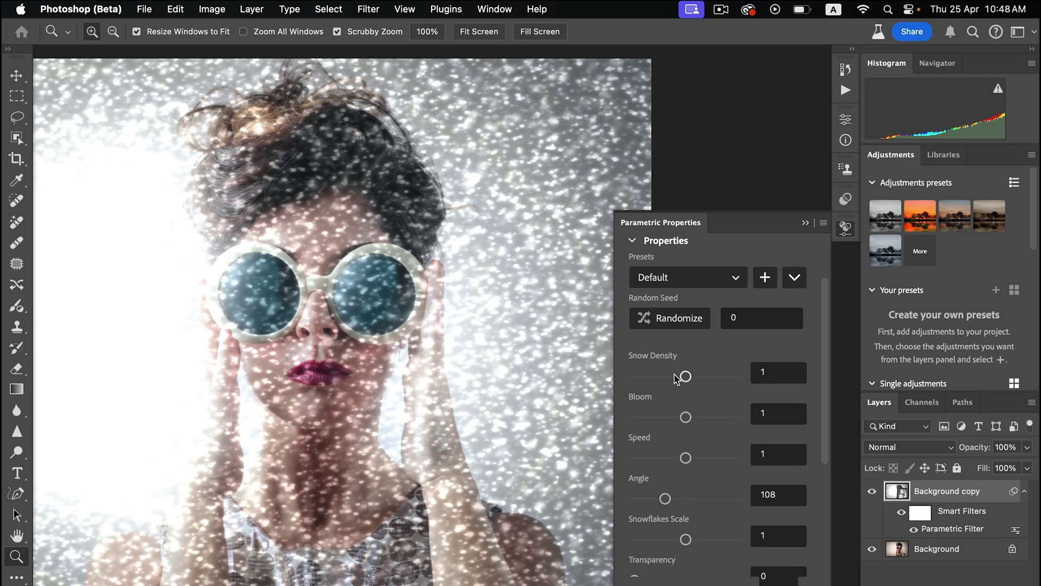
drag(676, 378, 665, 377)
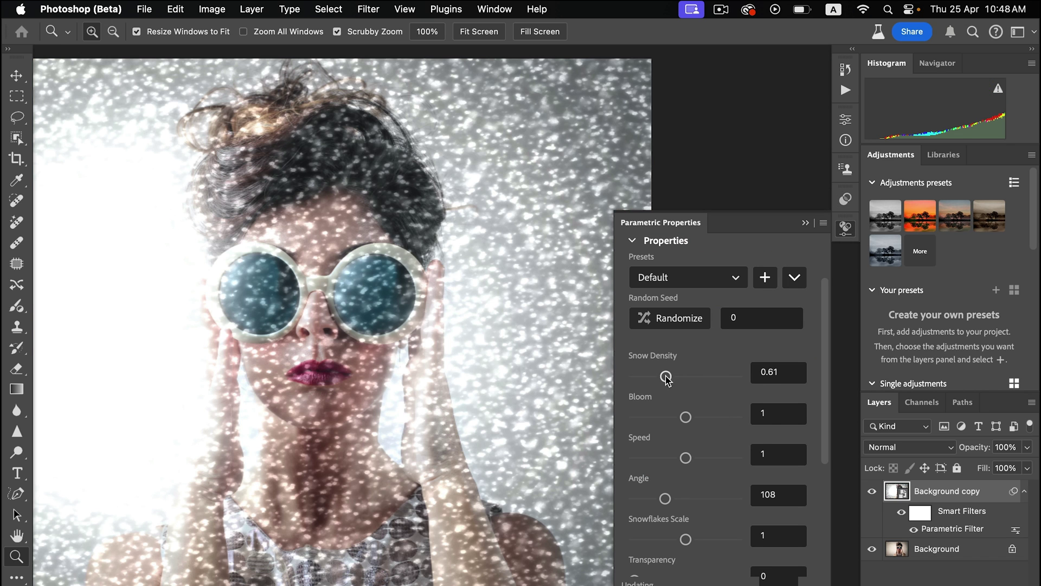
- Browse the available Parametric Filters and apply the Rain Filter to the portrait
click(365, 10)
click(386, 71)
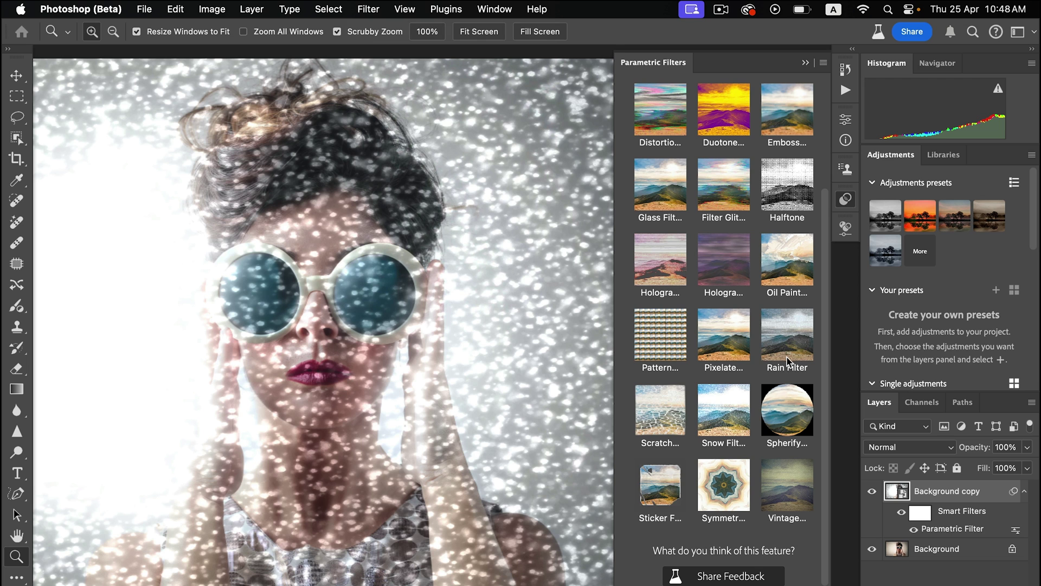
scroll(787, 359, up, 3)
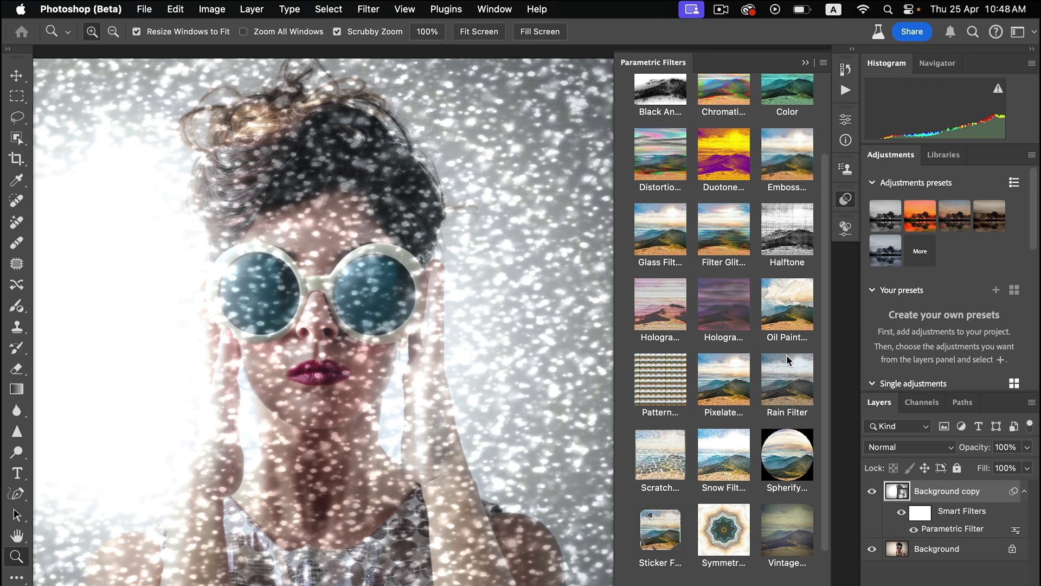
scroll(788, 359, up, 2)
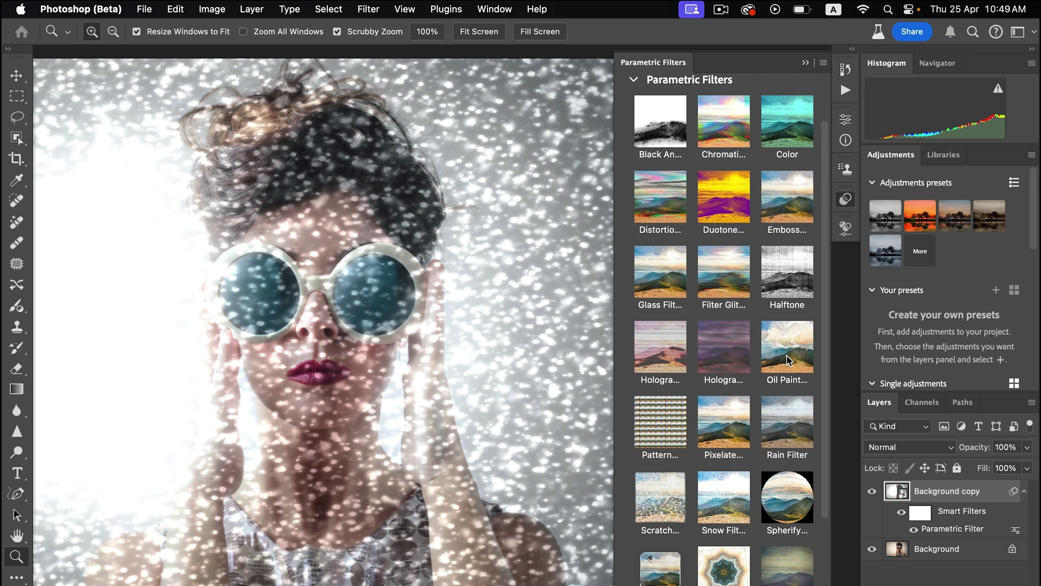
scroll(788, 359, down, 1)
click(789, 394)
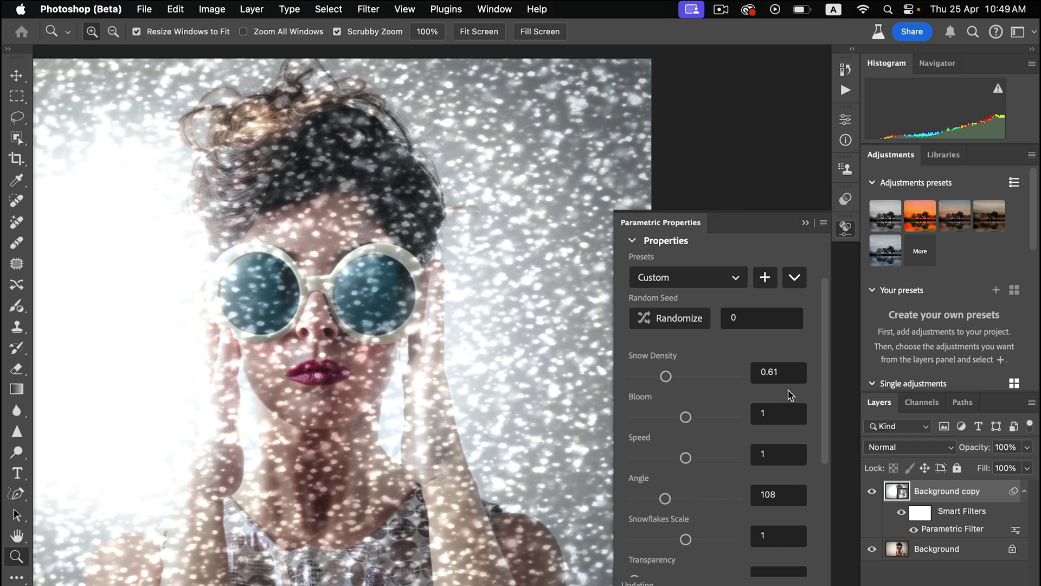